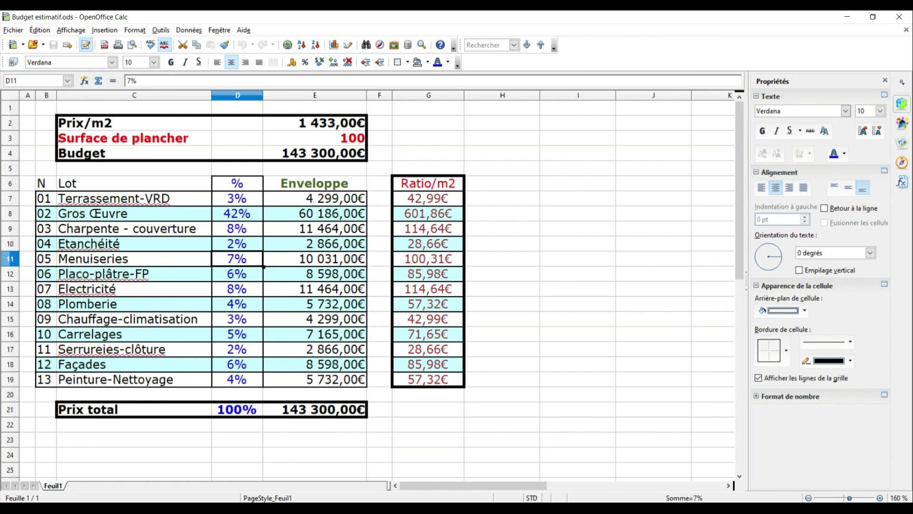
Switch to the "Exo estimation de prix par m2" folder and review its ZIP archive and the two XML property files.
{"action": "mouse_move", "coordinate": [398, 508]}
{"action": "mouse_move", "coordinate": [336, 508]}
{"action": "left_click", "coordinate": [336, 462]}
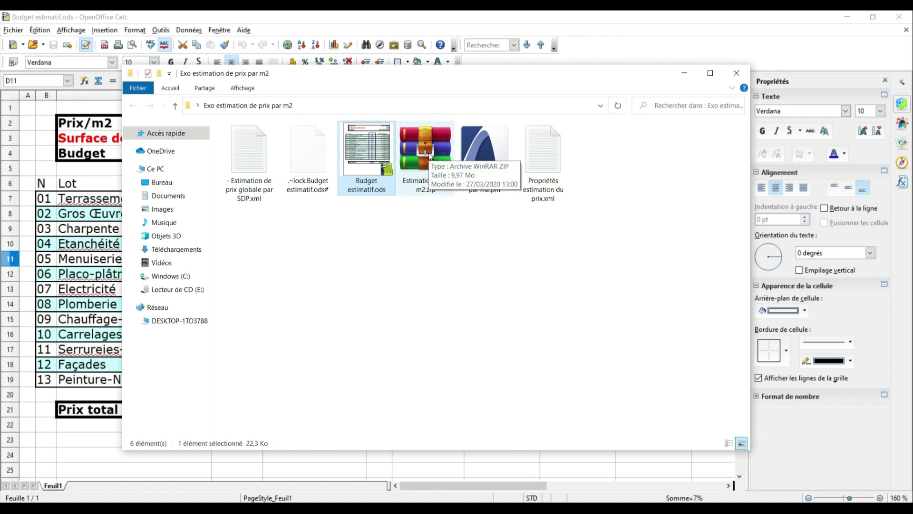
{"action": "left_click", "coordinate": [419, 165]}
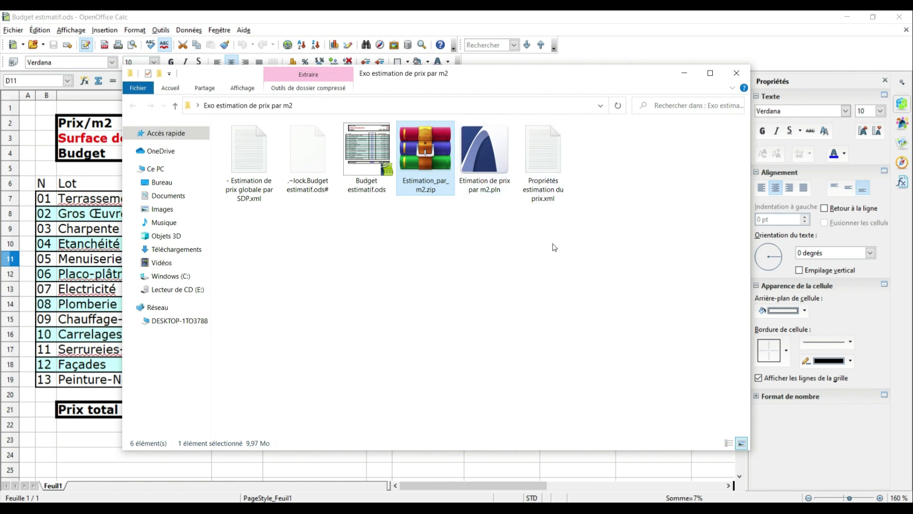
{"action": "left_click", "coordinate": [251, 160]}
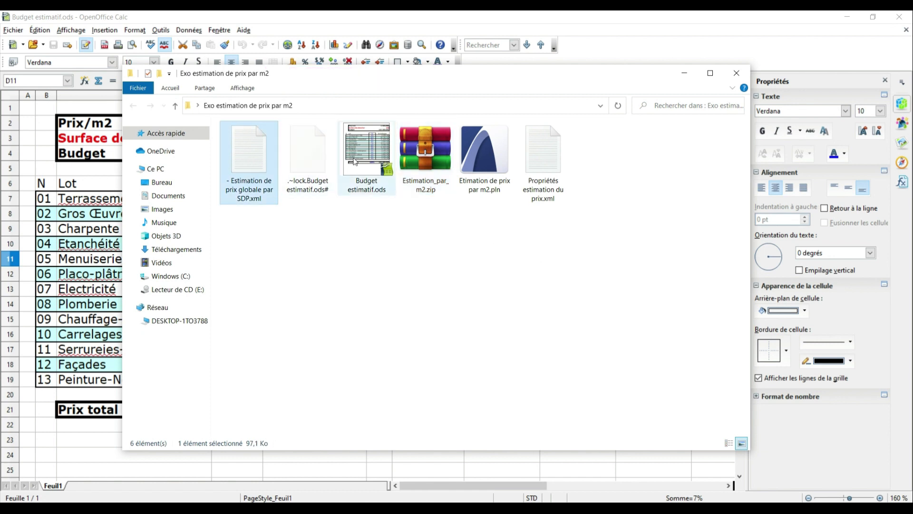
{"action": "left_click", "coordinate": [540, 161]}
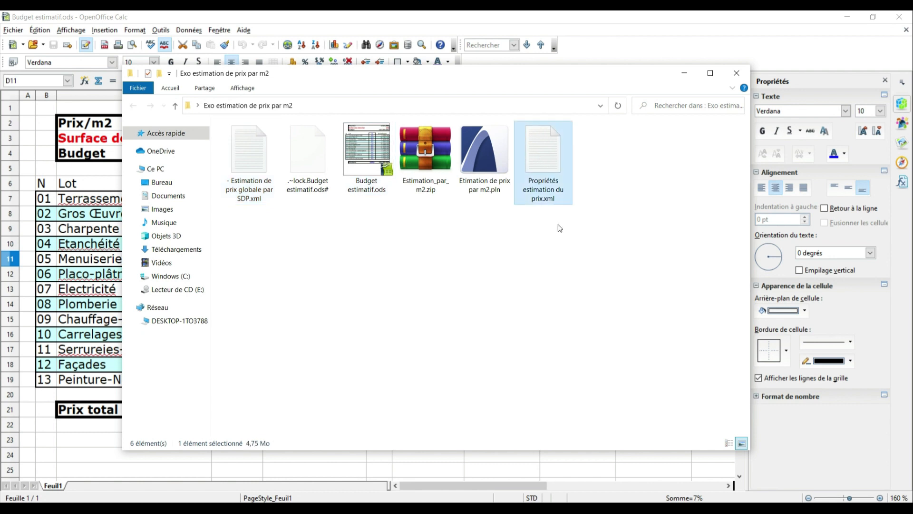
{"action": "left_click", "coordinate": [243, 174]}
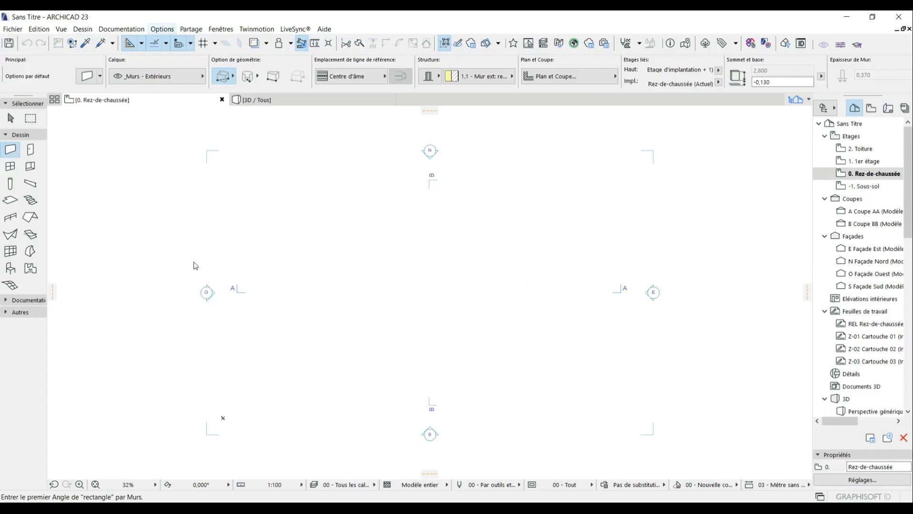
Open ARCHICAD's property manager and collapse the expanded property groups from "Nombre de carreaux au mur (Formule)" through "Optique (Matériaux)".
{"action": "left_click", "coordinate": [164, 30]}
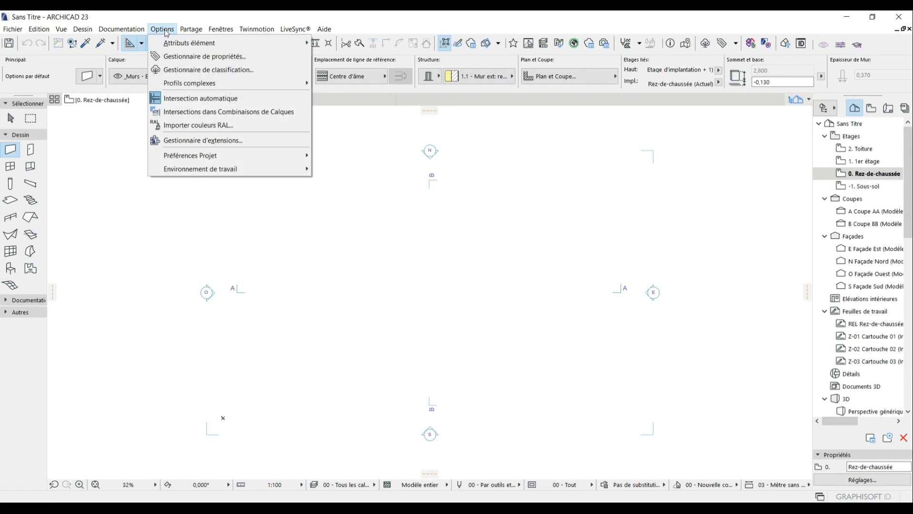
{"action": "left_click", "coordinate": [177, 57]}
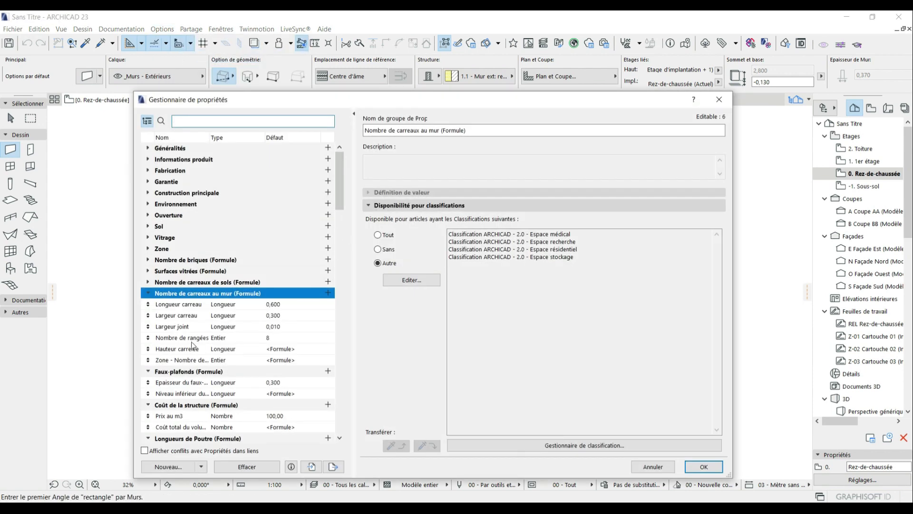
{"action": "left_click", "coordinate": [148, 293]}
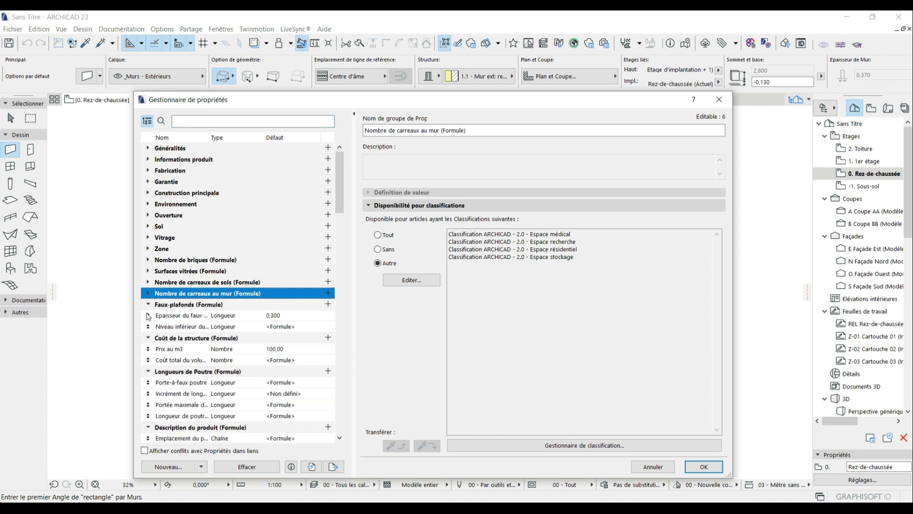
{"action": "left_click", "coordinate": [148, 304]}
{"action": "left_click", "coordinate": [148, 316]}
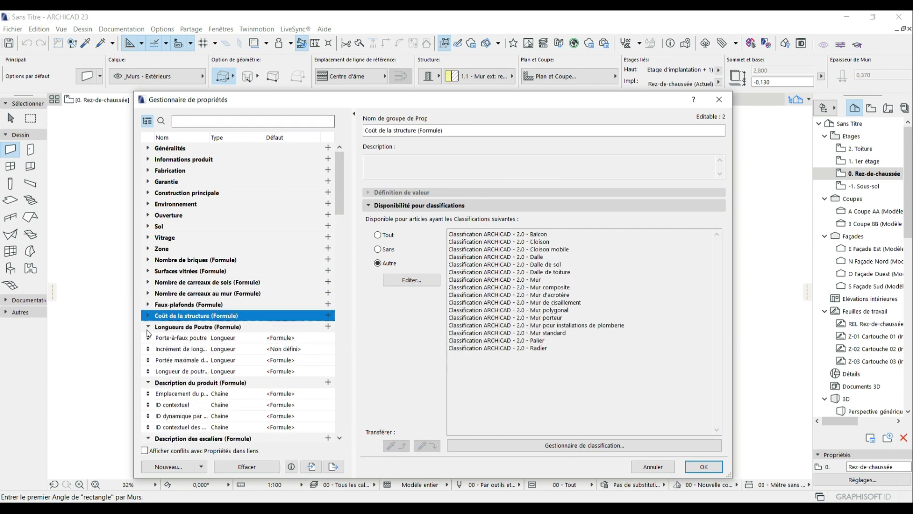
{"action": "left_click", "coordinate": [148, 327]}
{"action": "left_click", "coordinate": [148, 337]}
{"action": "left_click", "coordinate": [148, 348]}
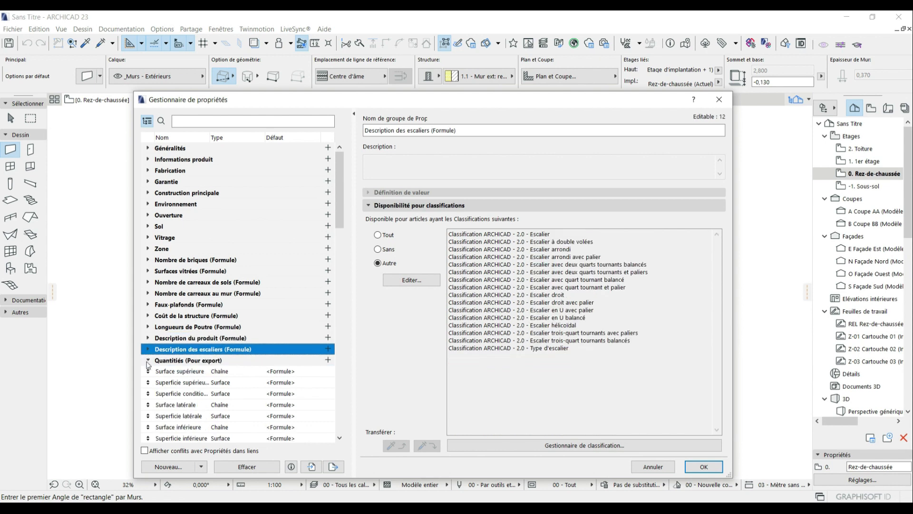
{"action": "left_click", "coordinate": [148, 360]}
{"action": "left_click", "coordinate": [147, 371]}
{"action": "left_click", "coordinate": [148, 382]}
{"action": "left_click", "coordinate": [148, 393]}
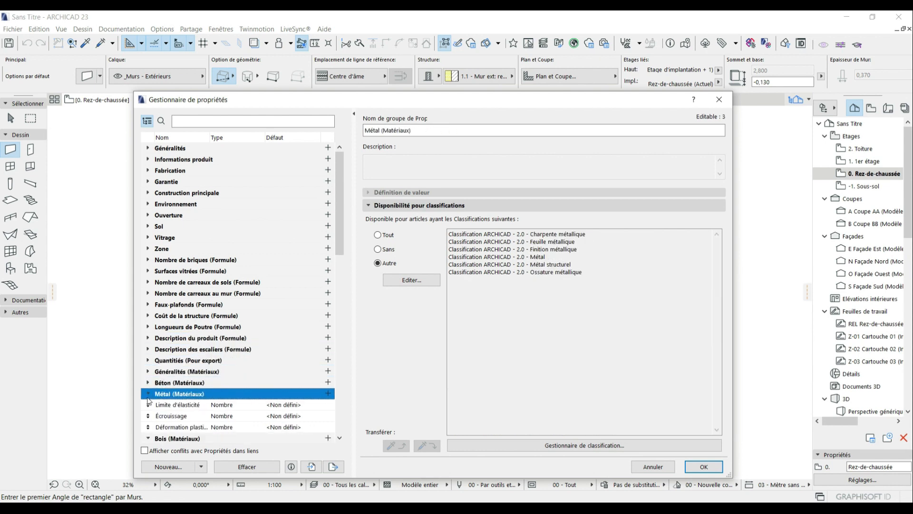
{"action": "left_click", "coordinate": [147, 405]}
{"action": "left_click", "coordinate": [148, 428]}
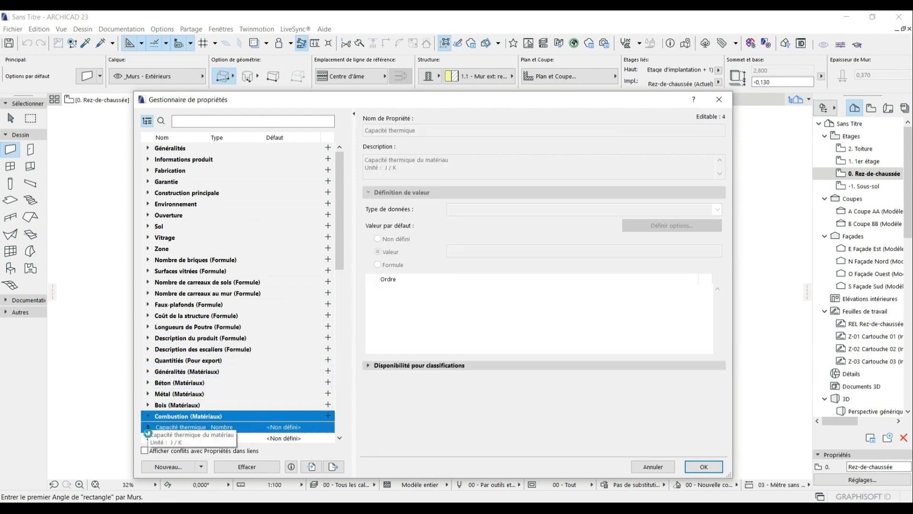
{"action": "left_click", "coordinate": [149, 417]}
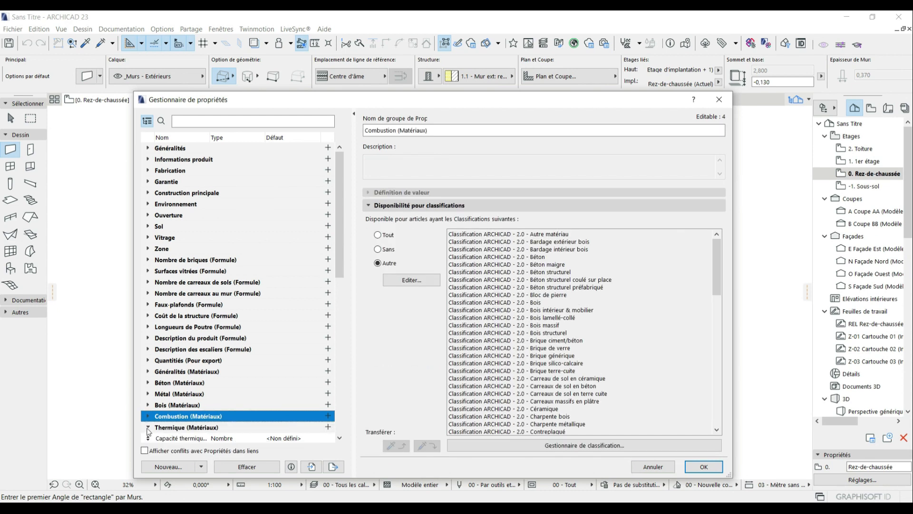
{"action": "left_click", "coordinate": [148, 427]}
{"action": "left_click", "coordinate": [149, 439]}
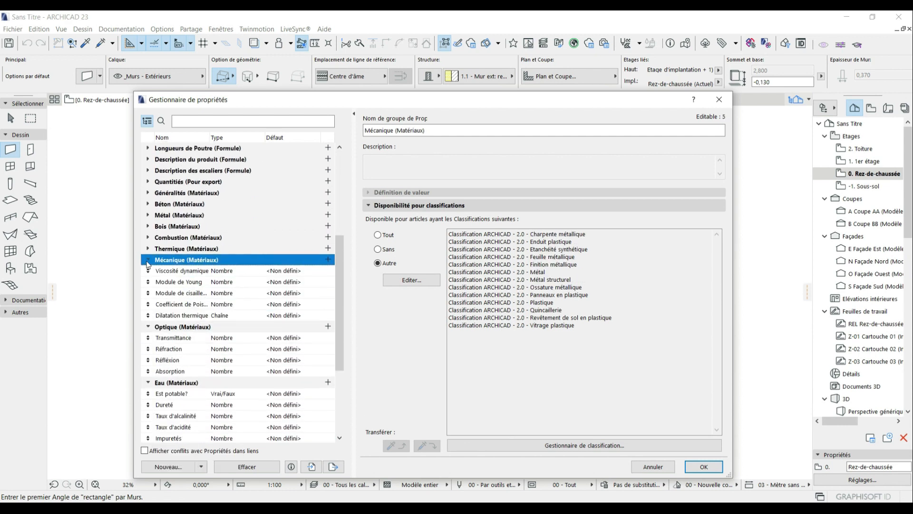
{"action": "left_click", "coordinate": [147, 260]}
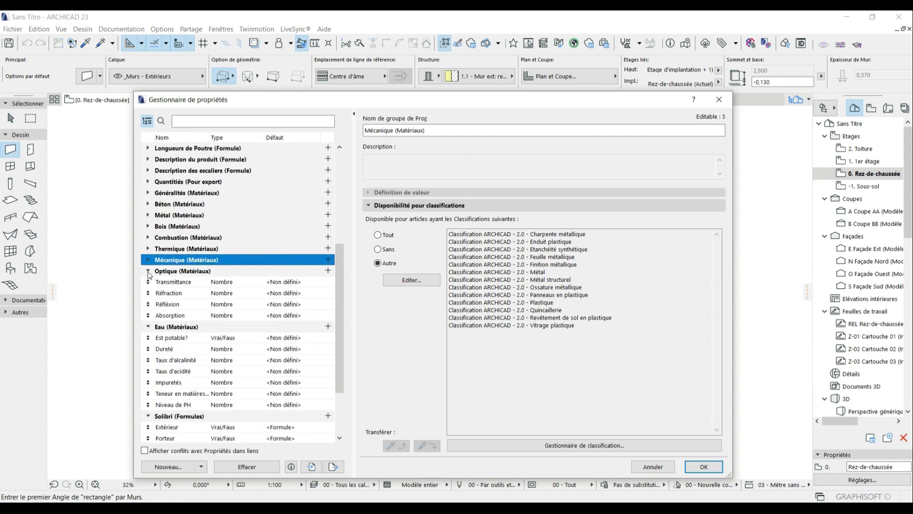
{"action": "left_click", "coordinate": [148, 271]}
Create a new property group named "Estimation globale" directly after the Généralités group and select it.
{"action": "scroll", "coordinate": [214, 289], "scroll_direction": "up", "scroll_amount": 5}
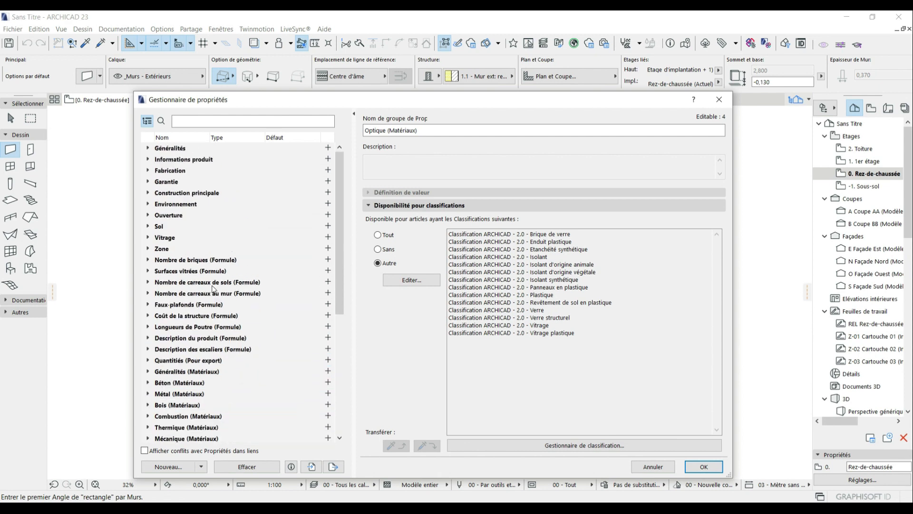
{"action": "left_click", "coordinate": [189, 149]}
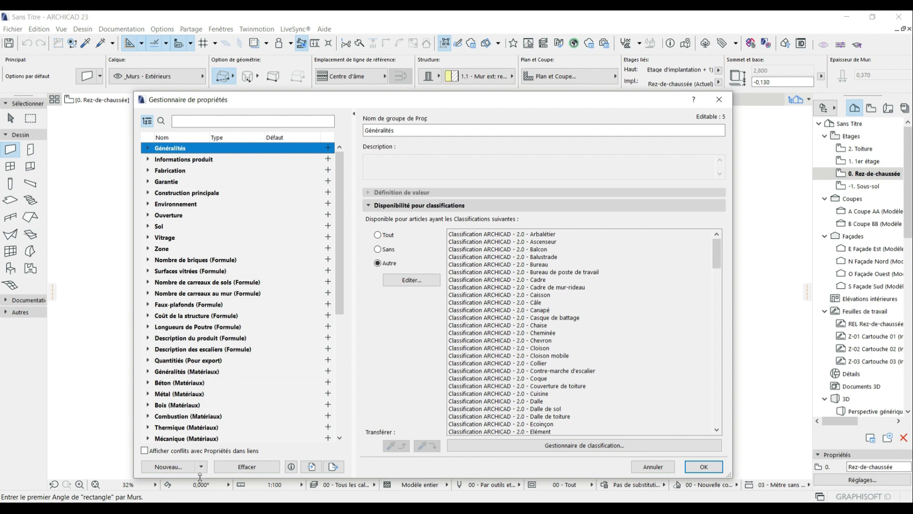
{"action": "left_click", "coordinate": [183, 468]}
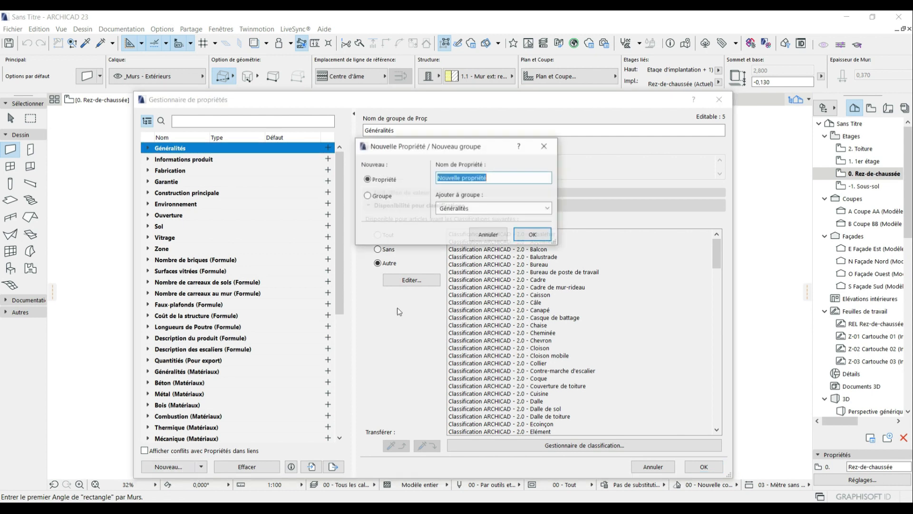
{"action": "left_click", "coordinate": [376, 196]}
{"action": "left_click_drag", "start_coordinate": [496, 208], "coordinate": [423, 209]}
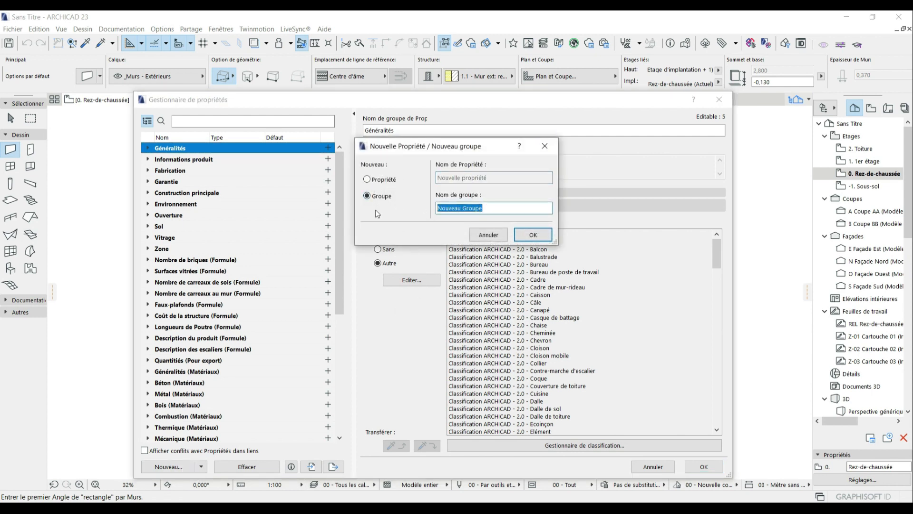
{"action": "type", "text": "stimation globale"}
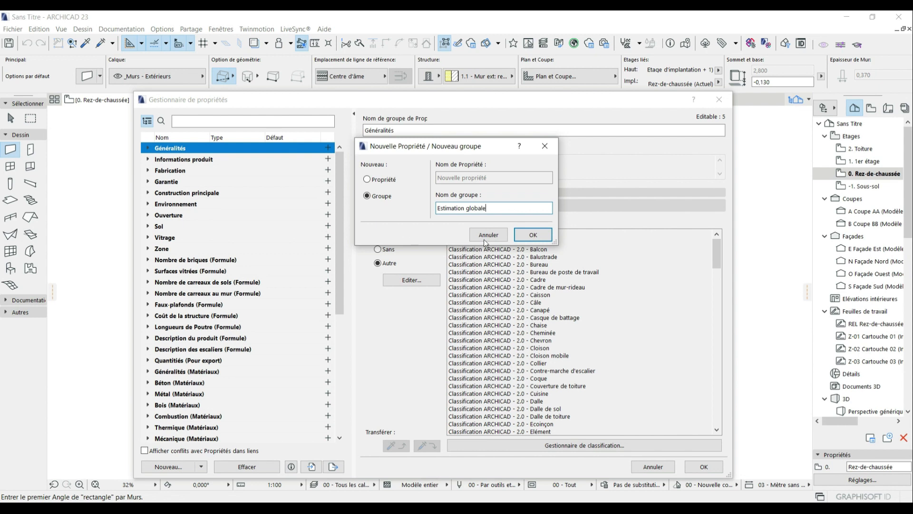
{"action": "left_click", "coordinate": [545, 237]}
{"action": "left_click", "coordinate": [178, 160]}
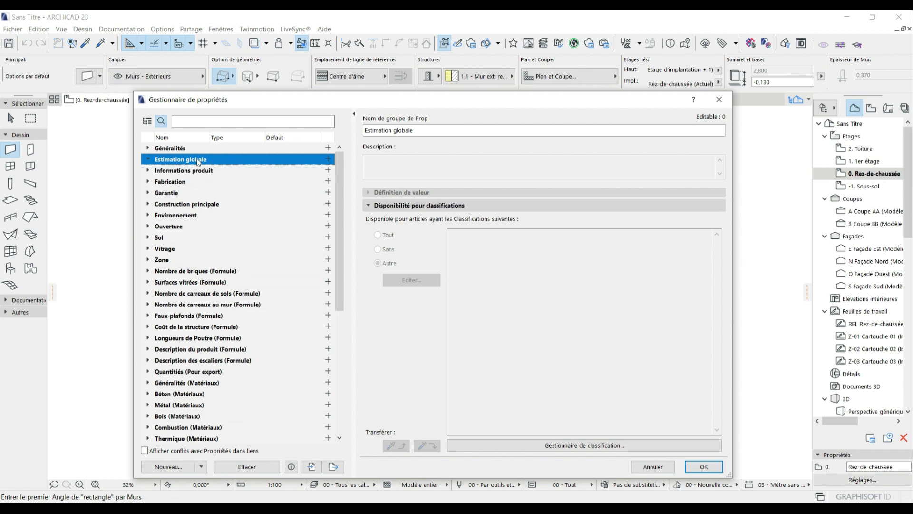
Add a new property named "Estimation de prix/m²" to the Estimation globale group.
{"action": "left_click", "coordinate": [172, 468]}
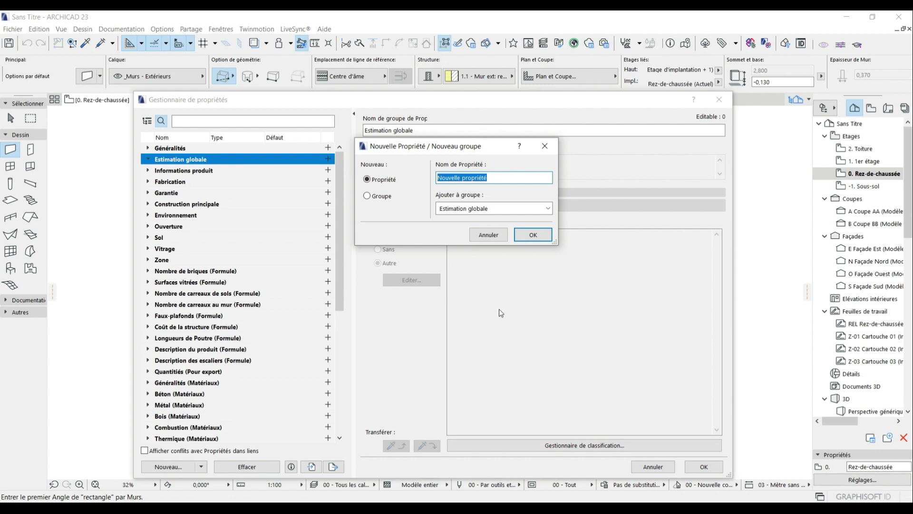
{"action": "type", "text": "Estimation de prix /m²"}
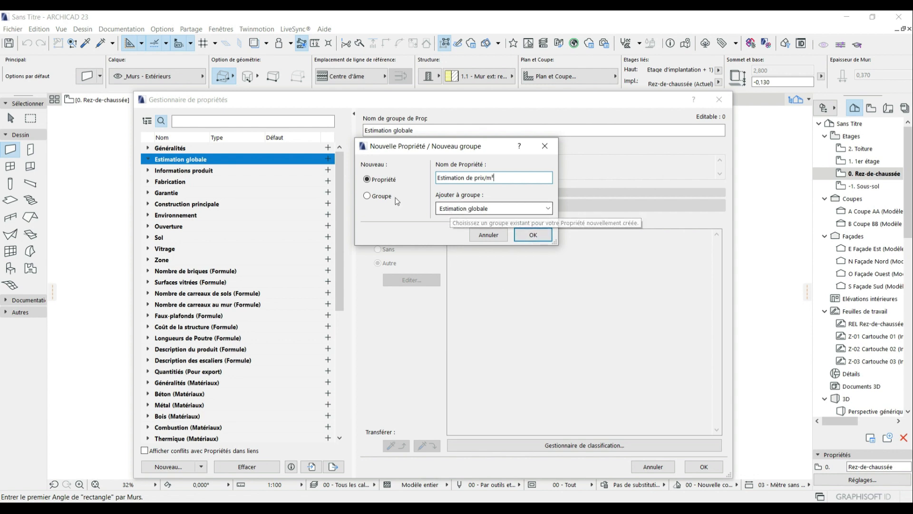
{"action": "left_click", "coordinate": [537, 234]}
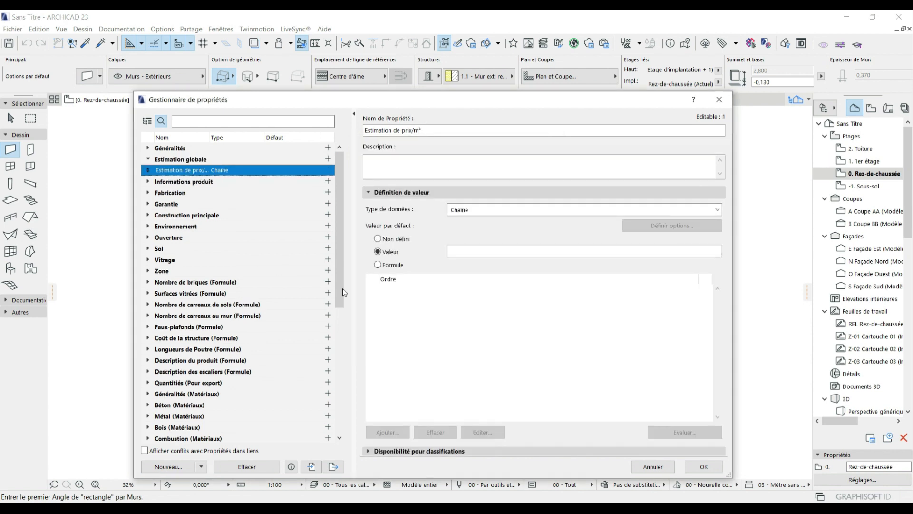
Set the Estimation de prix/m² property's data type to Nombre with a default value of 0.
{"action": "left_click", "coordinate": [398, 240]}
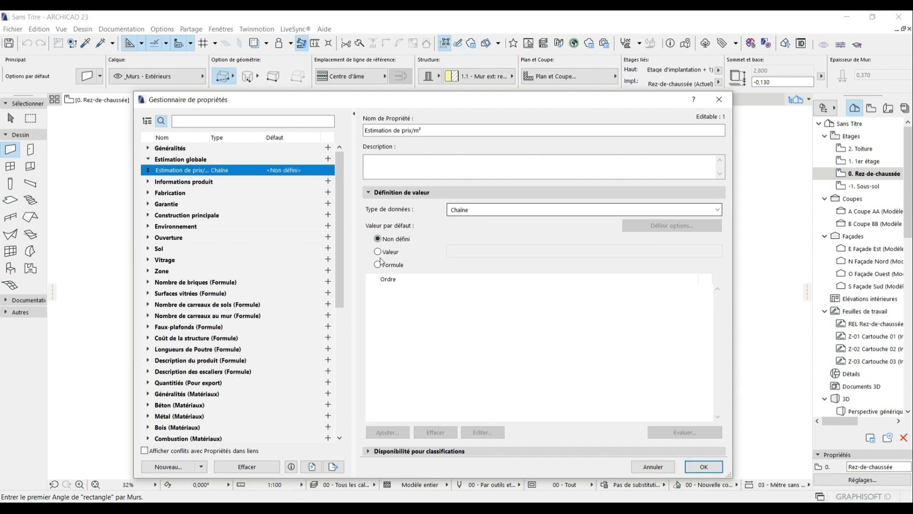
{"action": "left_click", "coordinate": [489, 210]}
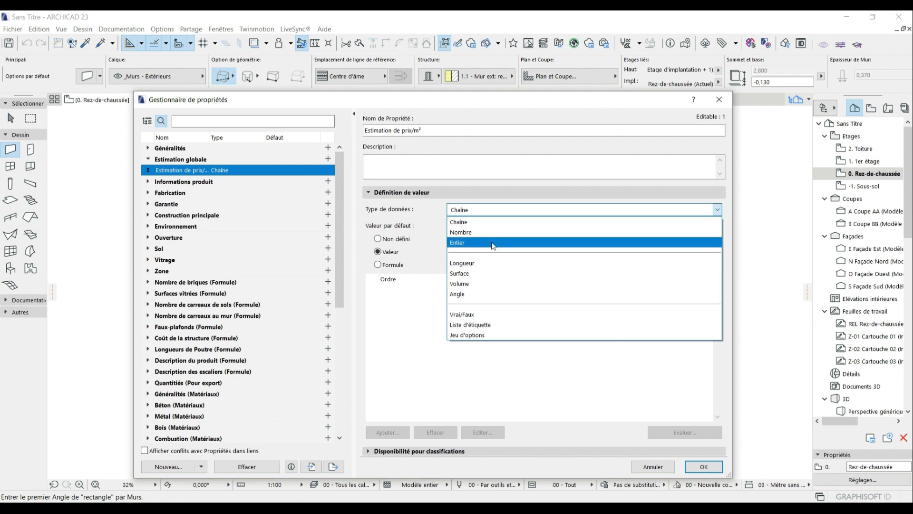
{"action": "left_click", "coordinate": [492, 239]}
{"action": "left_click", "coordinate": [384, 257]}
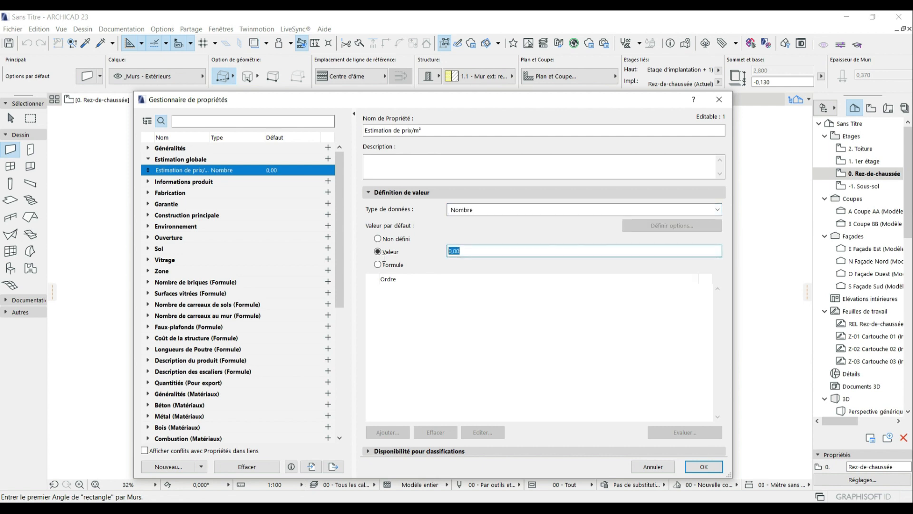
{"action": "type", "text": "1433"}
{"action": "left_click_drag", "start_coordinate": [499, 255], "coordinate": [443, 246]}
{"action": "type", "text": "0"}
{"action": "left_click", "coordinate": [505, 303]}
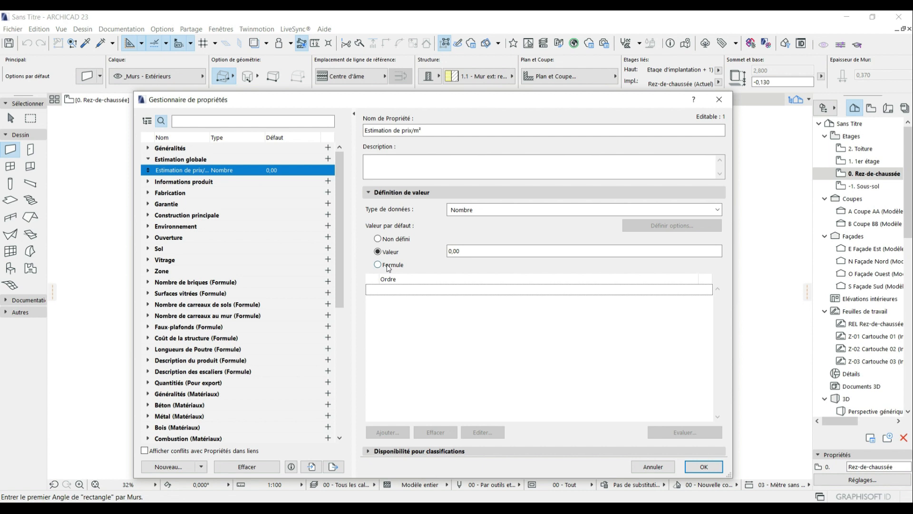
Set the classification availability of the Estimation de prix/m² property to Tout and return to its value definition.
{"action": "left_click", "coordinate": [370, 452]}
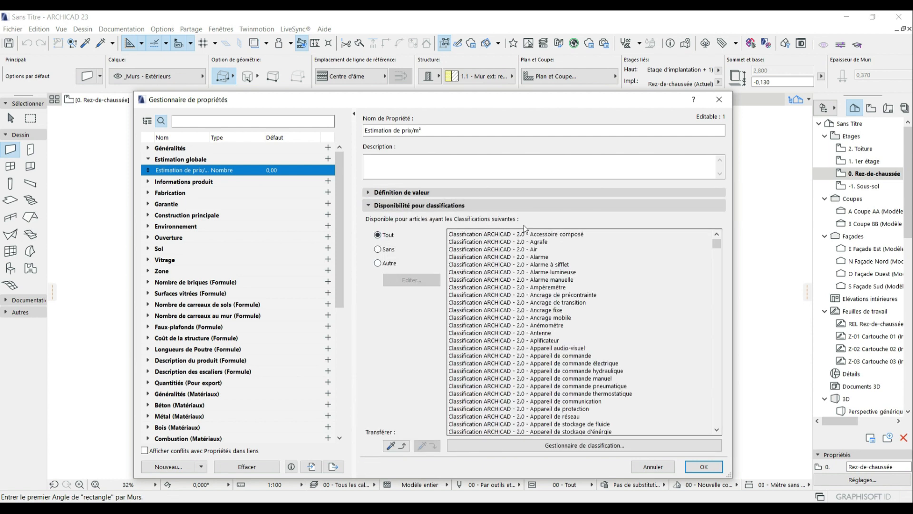
{"action": "left_click", "coordinate": [401, 234]}
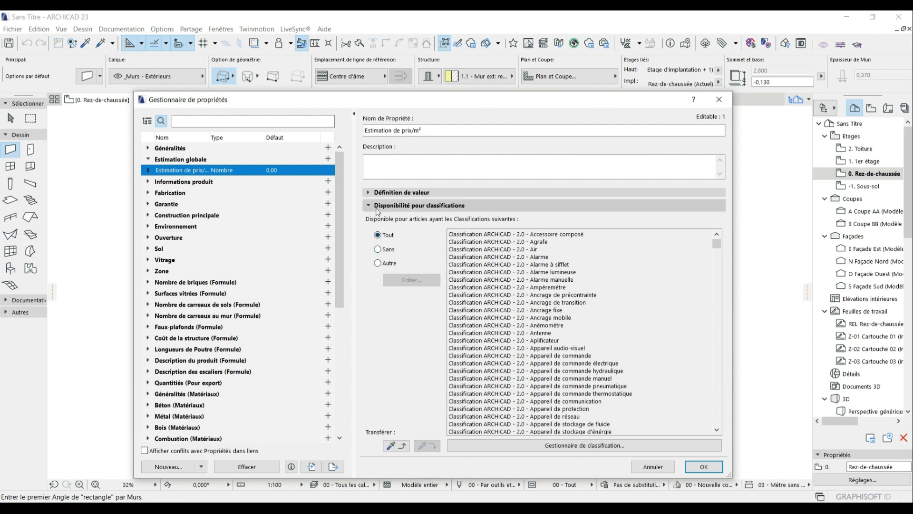
{"action": "left_click", "coordinate": [369, 193]}
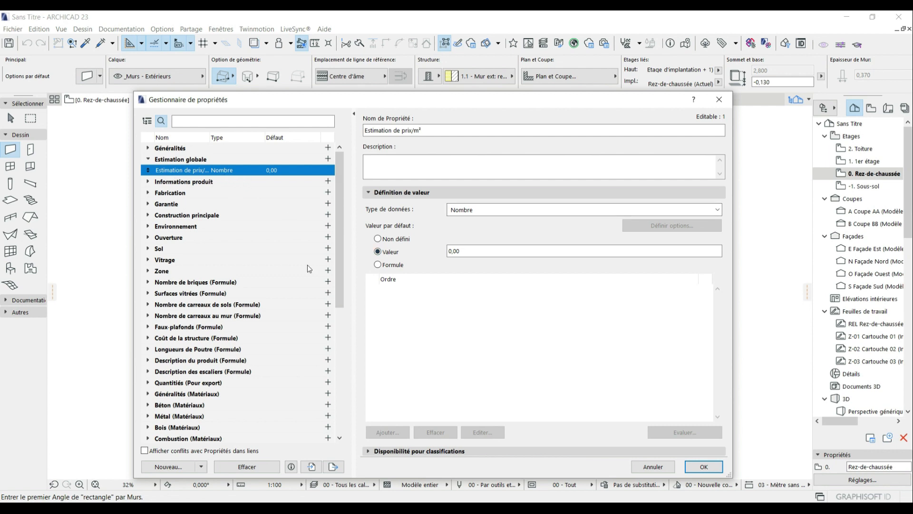
Add a second property named "Prix globale de la construction" to the Estimation globale group.
{"action": "left_click", "coordinate": [183, 468]}
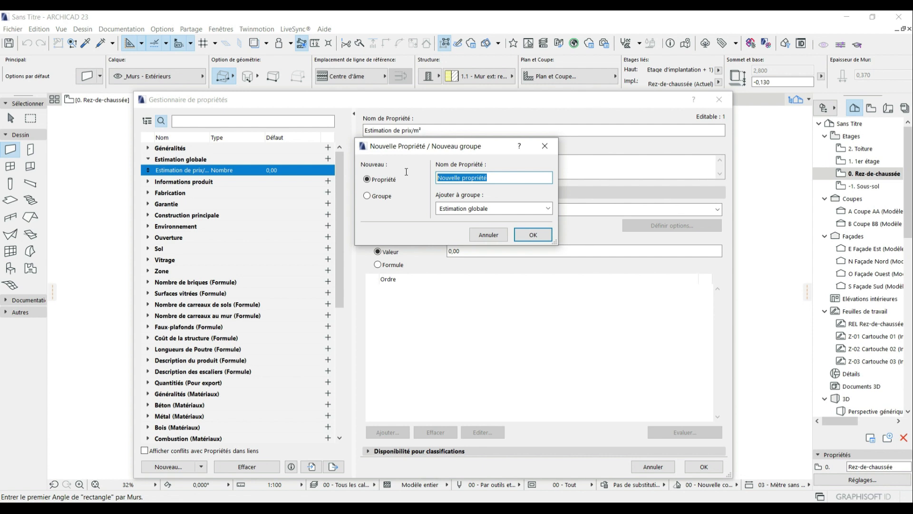
{"action": "type", "text": "Prix globale de la constr"}
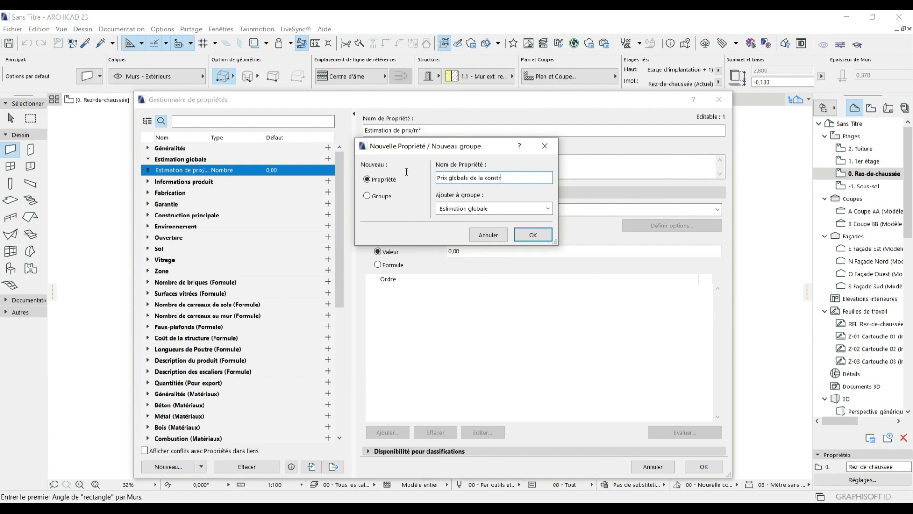
{"action": "type", "text": "uction"}
{"action": "left_click", "coordinate": [533, 235]}
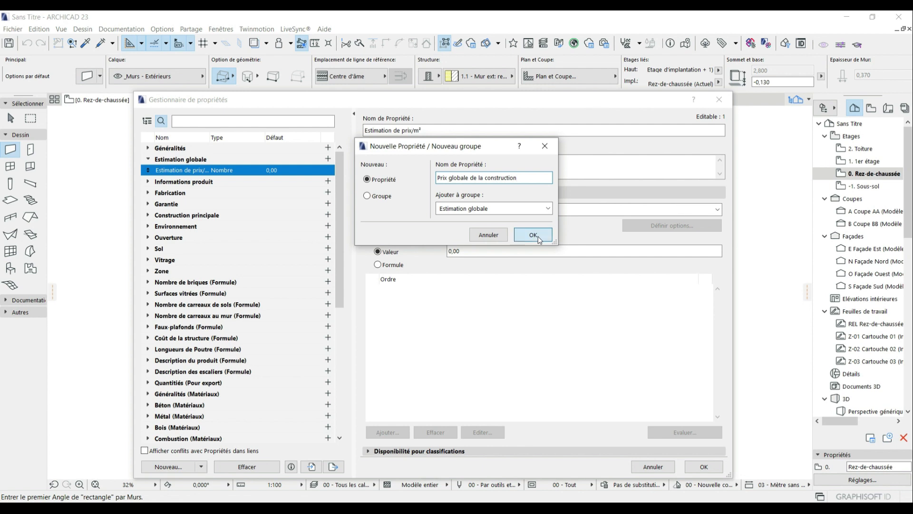
{"action": "left_click", "coordinate": [394, 268]}
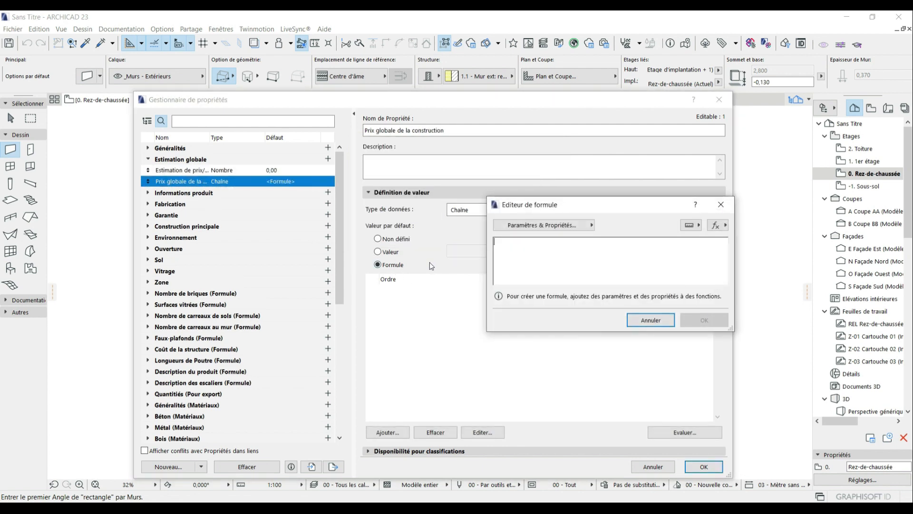
{"action": "left_click", "coordinate": [650, 320]}
{"action": "left_click", "coordinate": [471, 210]}
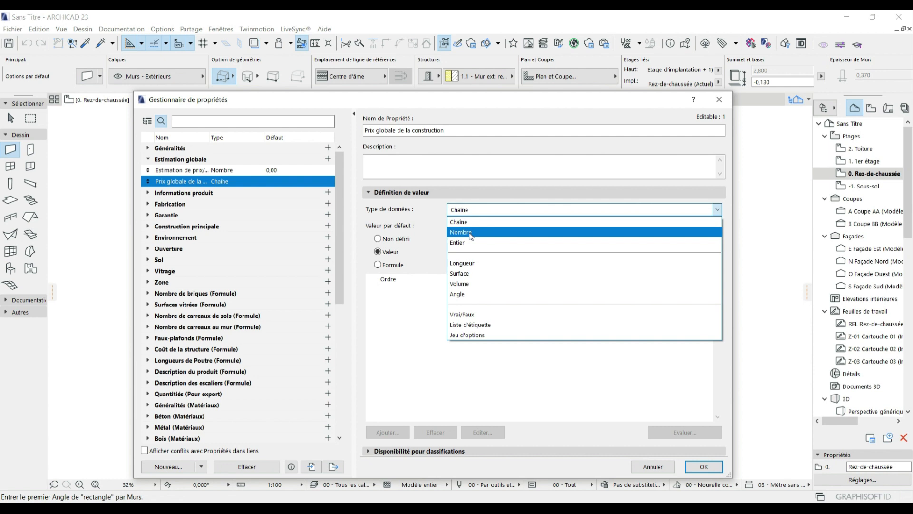
{"action": "left_click", "coordinate": [427, 327]}
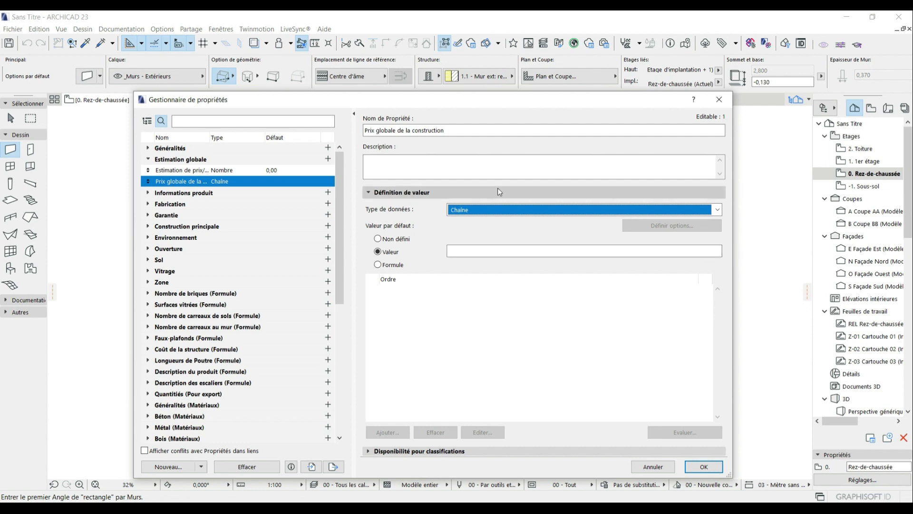
{"action": "left_click", "coordinate": [498, 209]}
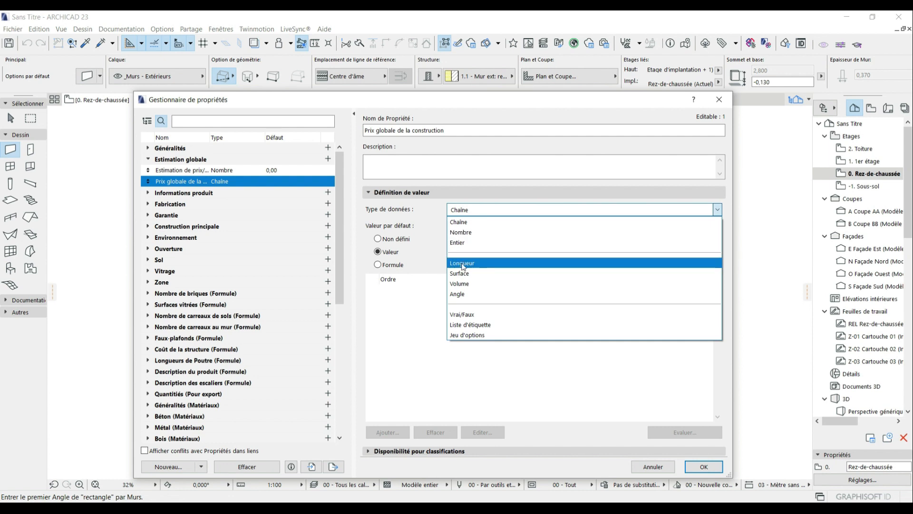
{"action": "left_click", "coordinate": [405, 331]}
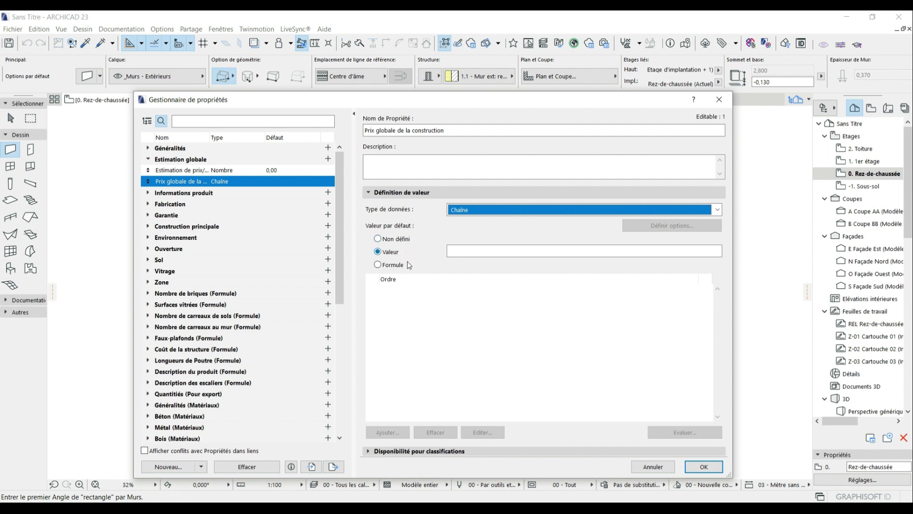
Set the data type of the Prix globale de la construction property to Nombre.
{"action": "left_click", "coordinate": [487, 208]}
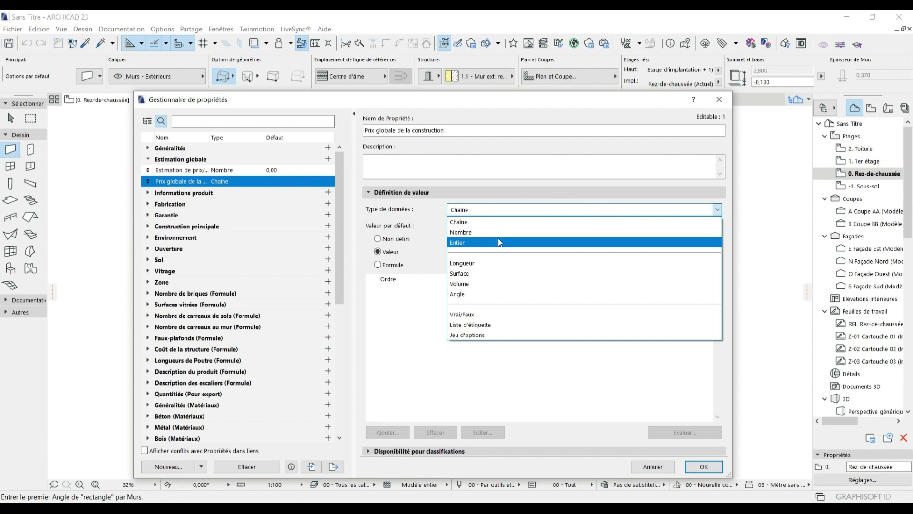
{"action": "left_click", "coordinate": [496, 232]}
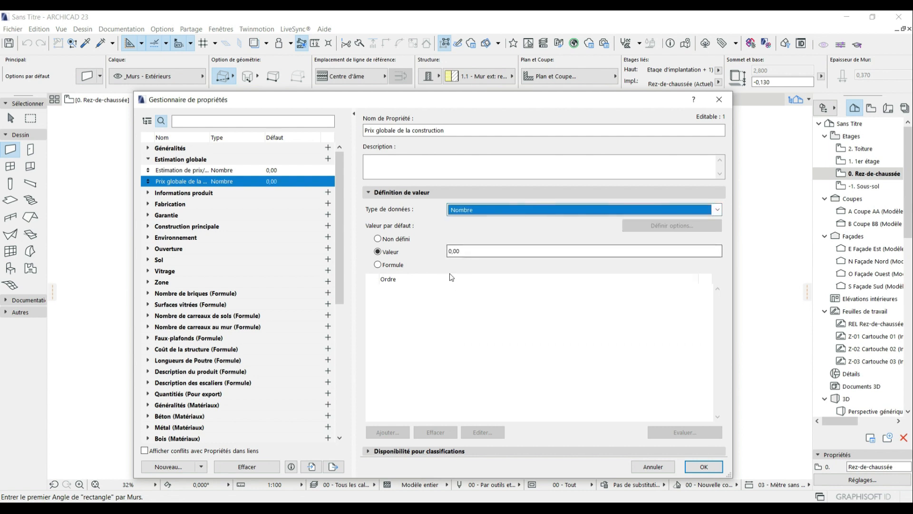
{"action": "left_click", "coordinate": [414, 295]}
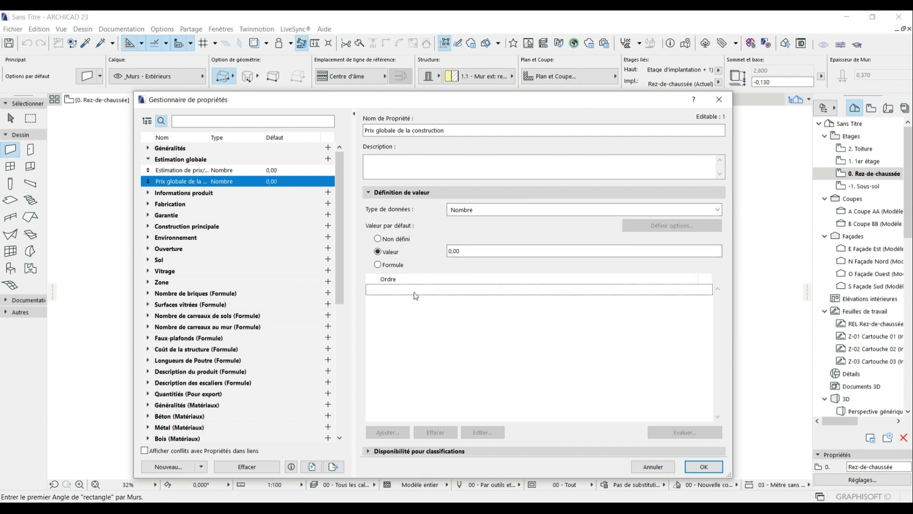
Make the property's default value a formula and insert the Estimation de prix/m² property from the Estimation globale group into it.
{"action": "left_click", "coordinate": [379, 266]}
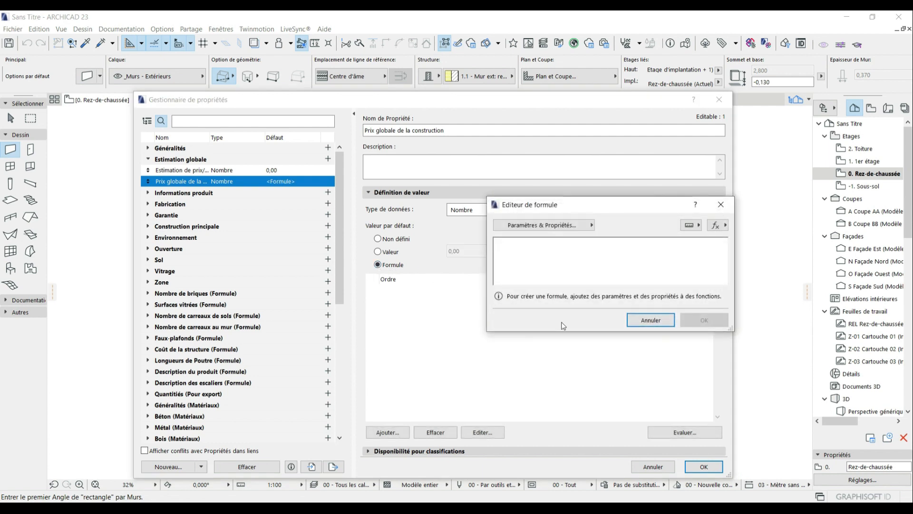
{"action": "left_click_drag", "start_coordinate": [655, 205], "coordinate": [559, 216]}
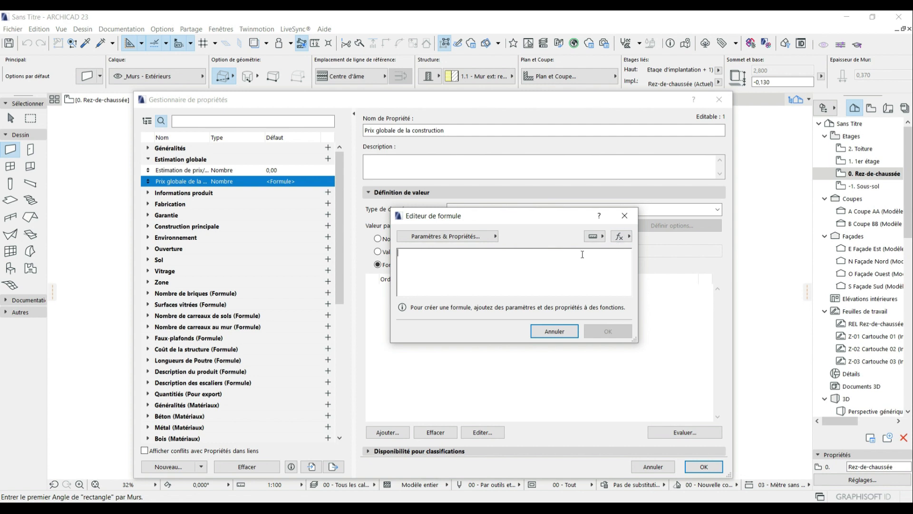
{"action": "left_click", "coordinate": [463, 237]}
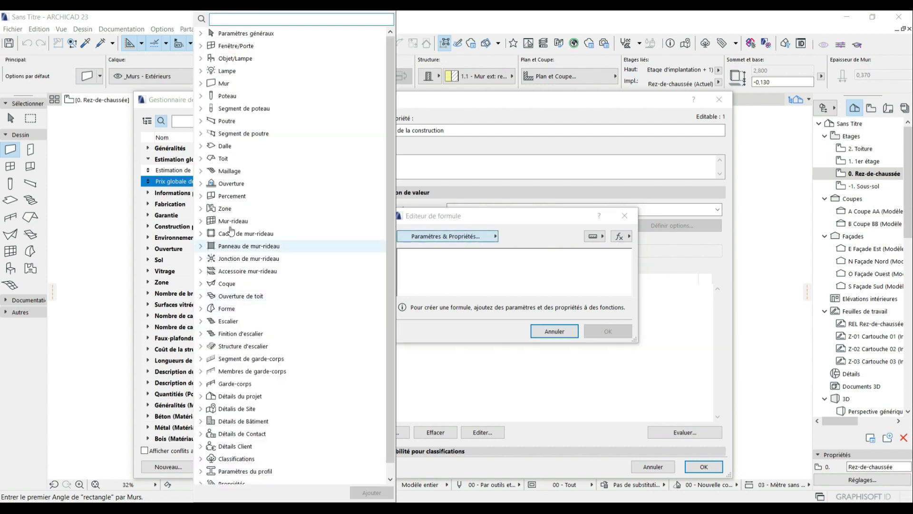
{"action": "scroll", "coordinate": [230, 210], "scroll_direction": "down", "scroll_amount": 1}
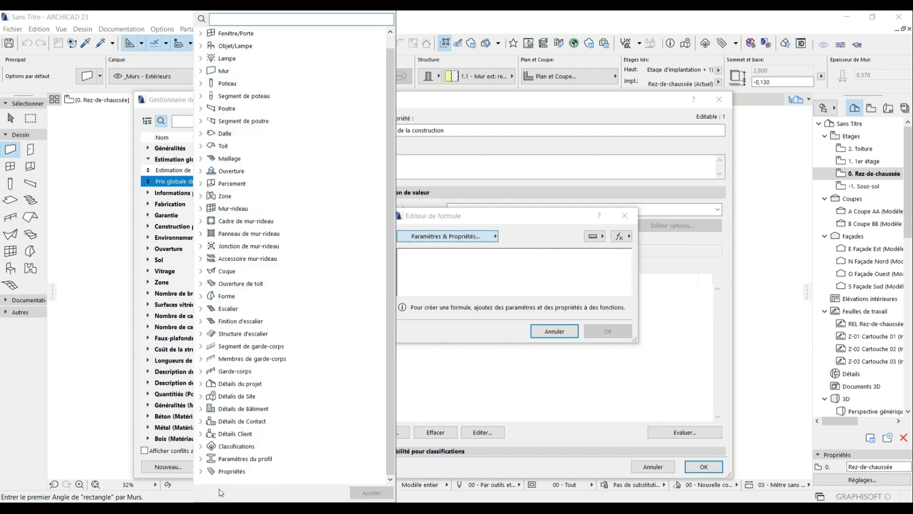
{"action": "left_click", "coordinate": [202, 471]}
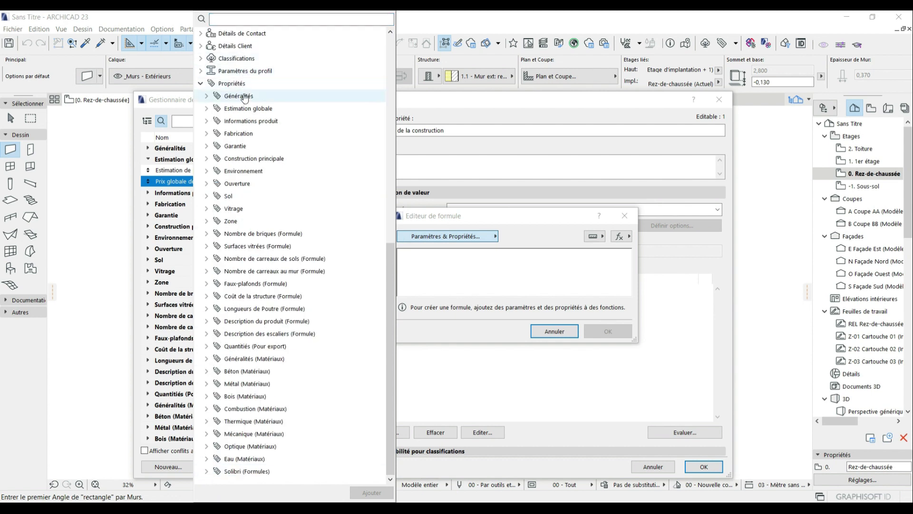
{"action": "left_click", "coordinate": [206, 109]}
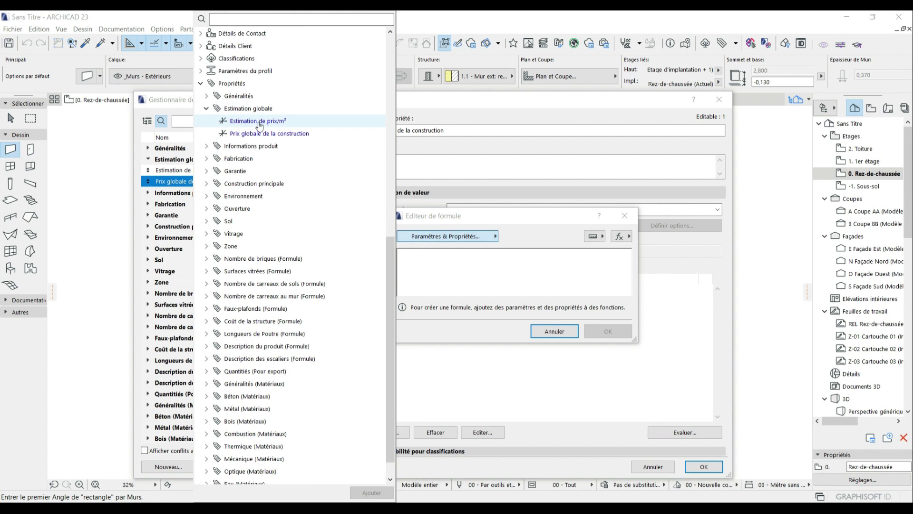
{"action": "double_click", "coordinate": [260, 125]}
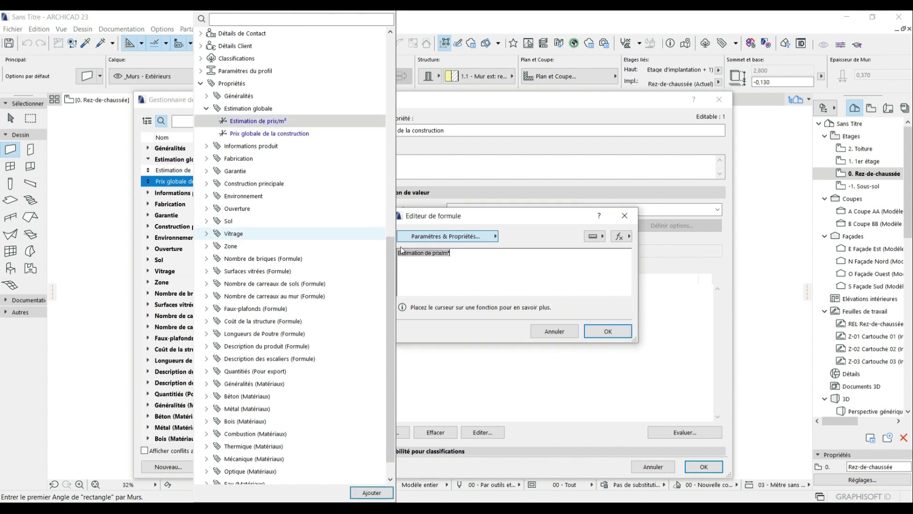
{"action": "left_click", "coordinate": [477, 260]}
Append the Multiplier [ * ] operator to the formula after Estimation de prix/m².
{"action": "left_click", "coordinate": [620, 236]}
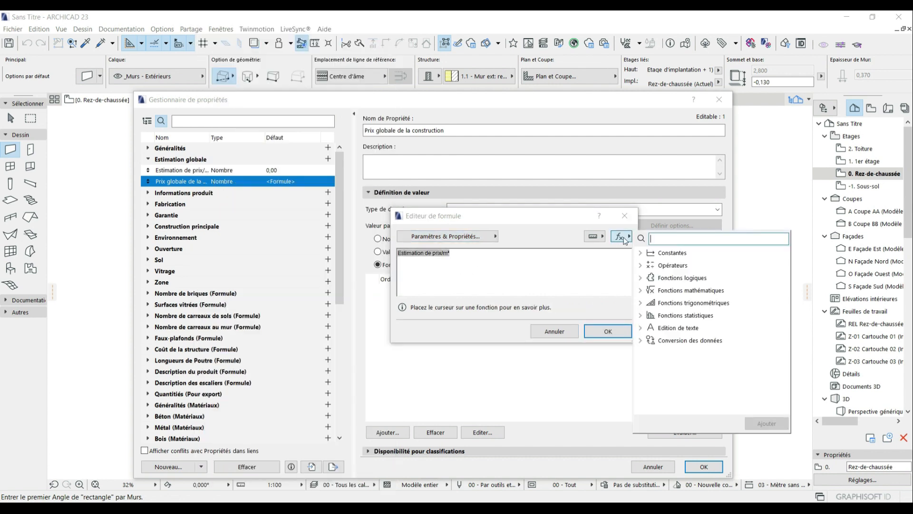
{"action": "left_click", "coordinate": [640, 265]}
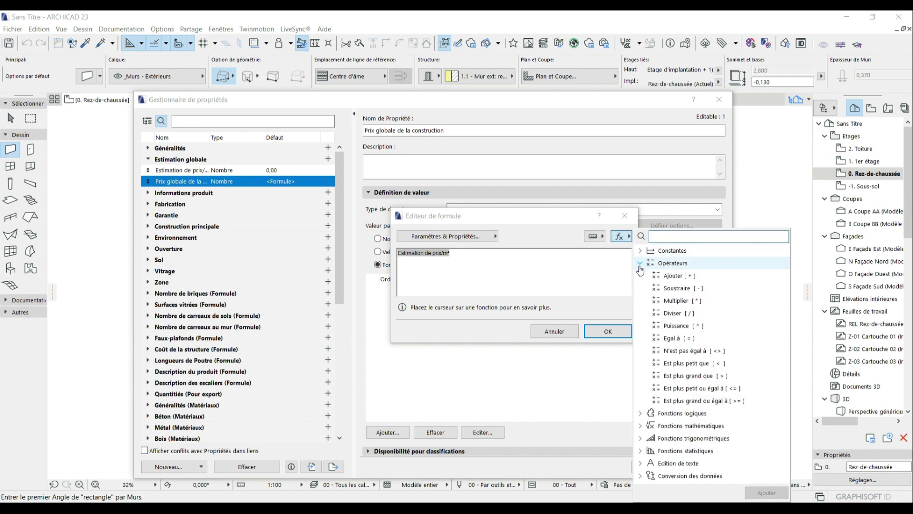
{"action": "double_click", "coordinate": [672, 302]}
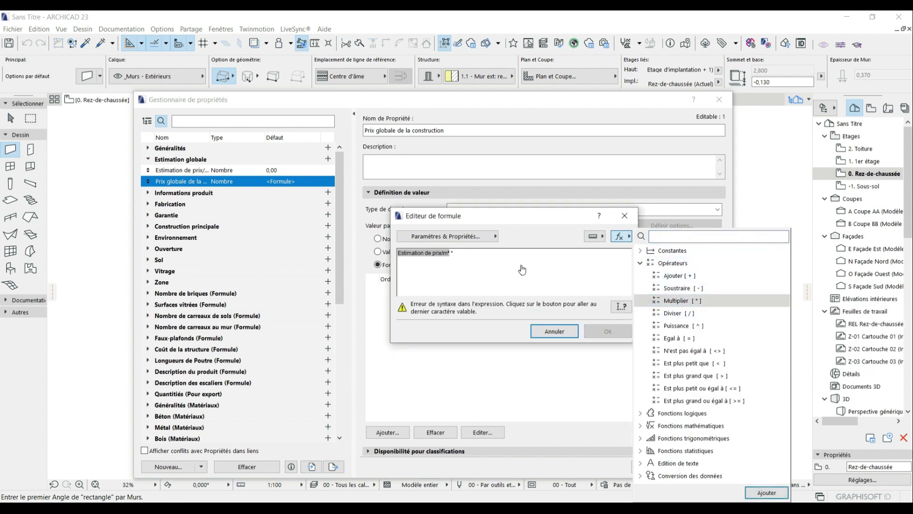
{"action": "left_click", "coordinate": [507, 263]}
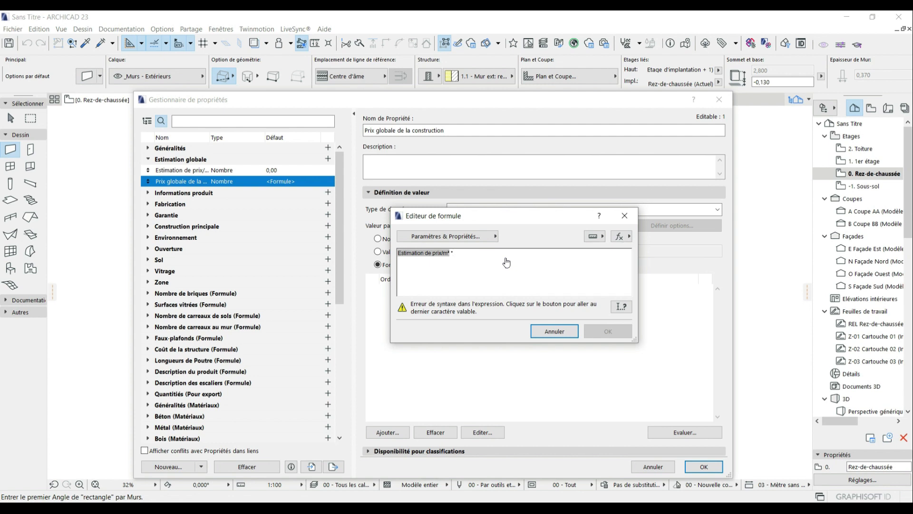
Complete the formula with the Zone parameter Superficie calculée, then accept the formula and the property definitions.
{"action": "left_click", "coordinate": [457, 237]}
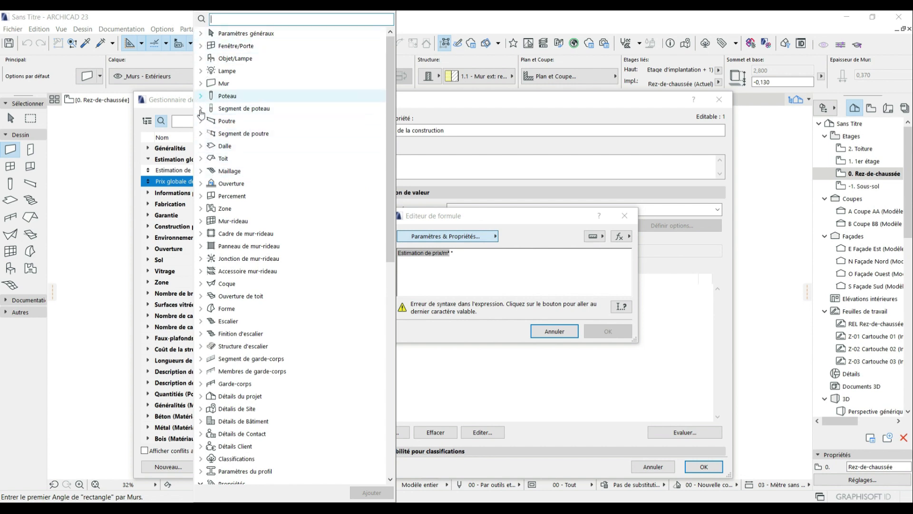
{"action": "left_click", "coordinate": [202, 210]}
{"action": "scroll", "coordinate": [232, 185], "scroll_direction": "down", "scroll_amount": 3}
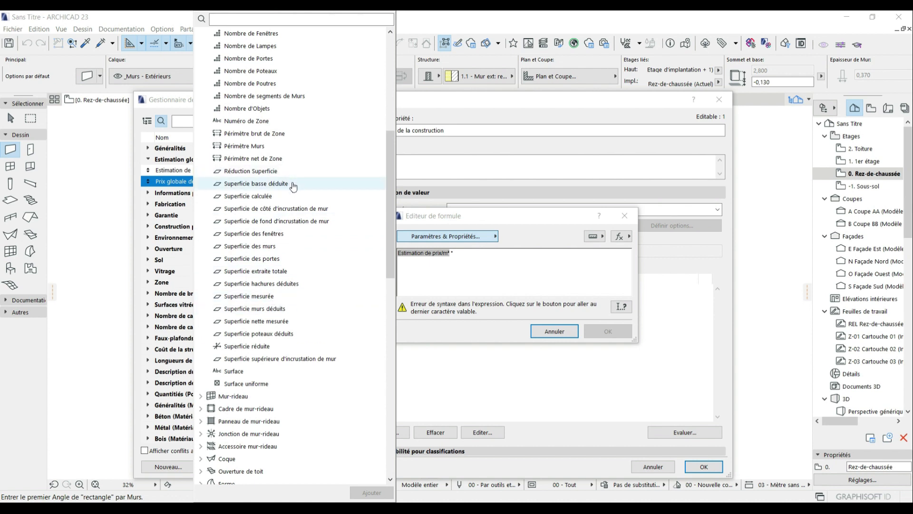
{"action": "left_click", "coordinate": [262, 196]}
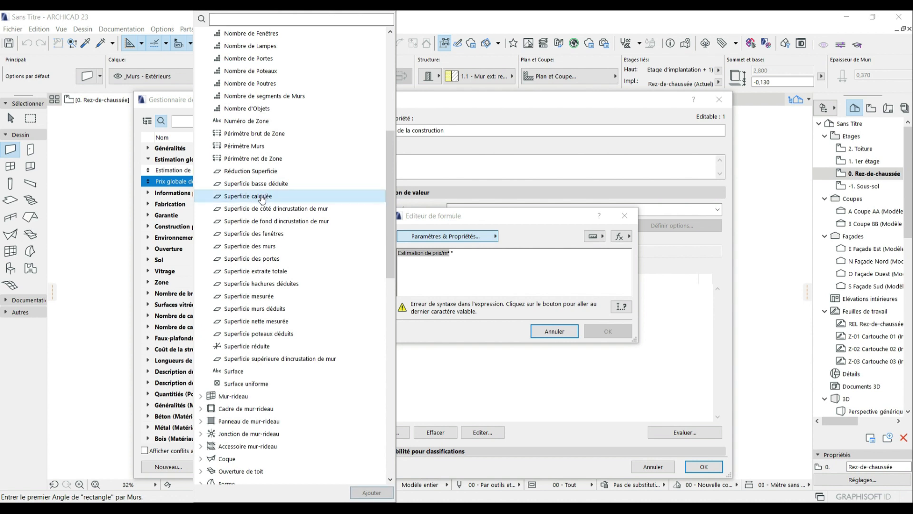
{"action": "double_click", "coordinate": [262, 197]}
{"action": "left_click", "coordinate": [565, 287]}
{"action": "left_click", "coordinate": [608, 331]}
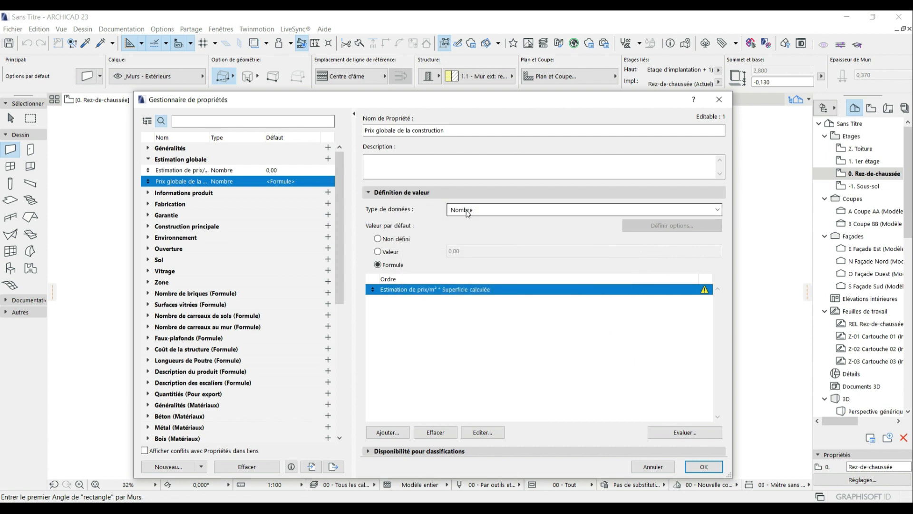
{"action": "left_click", "coordinate": [704, 466]}
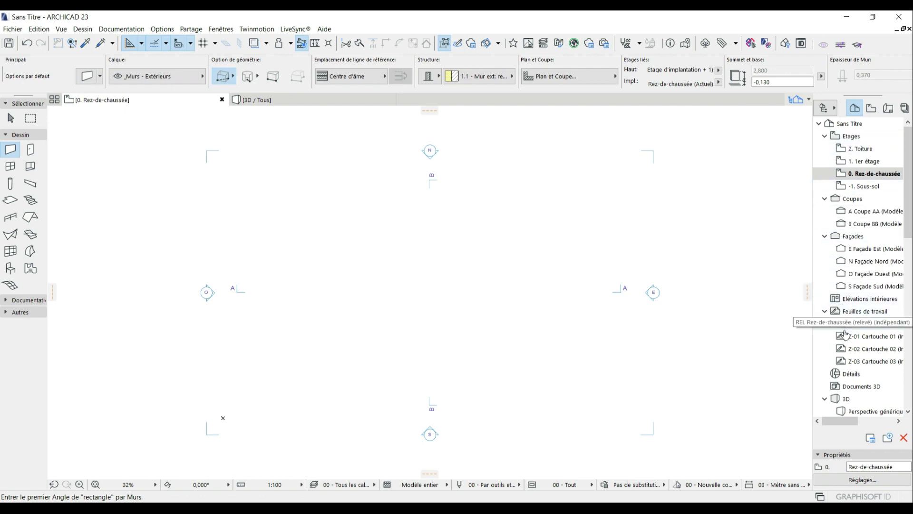
Collapse the 3D, Feuilles de travail, Composants and Surfaces branches of the project tree and expand the Eléments schedules under Nomenclatures.
{"action": "left_click", "coordinate": [824, 398]}
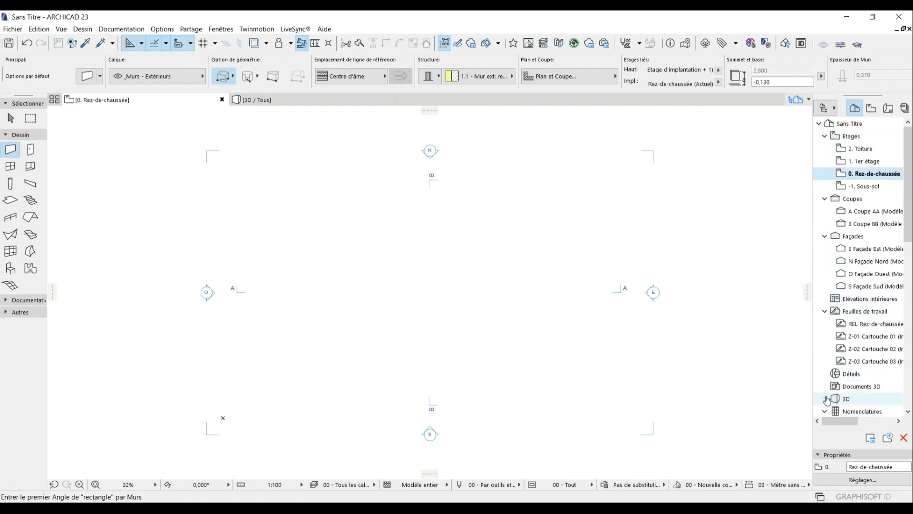
{"action": "left_click", "coordinate": [825, 313]}
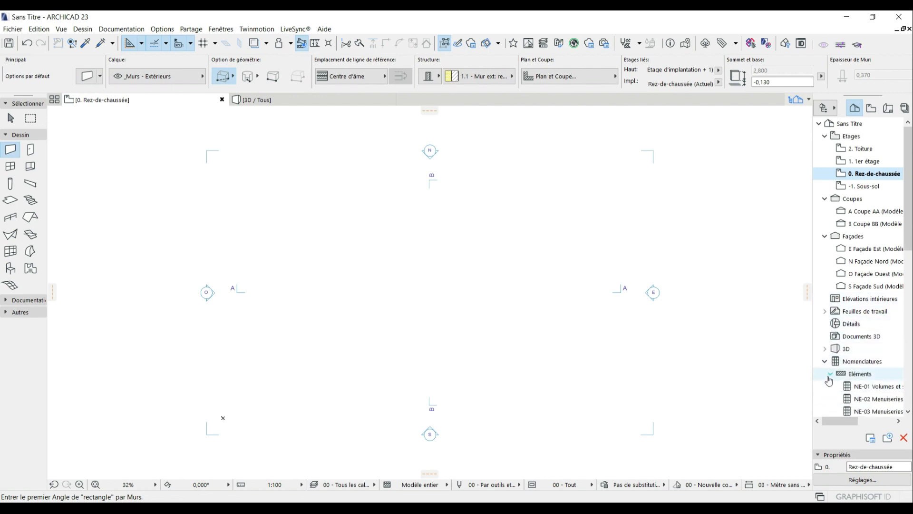
{"action": "left_click", "coordinate": [829, 376]}
{"action": "scroll", "coordinate": [877, 394], "scroll_direction": "down", "scroll_amount": 3}
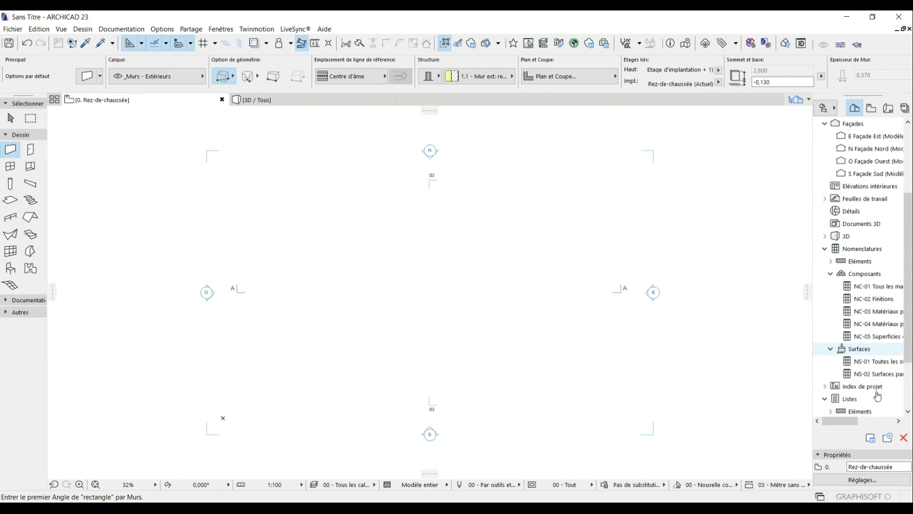
{"action": "left_click", "coordinate": [830, 263]}
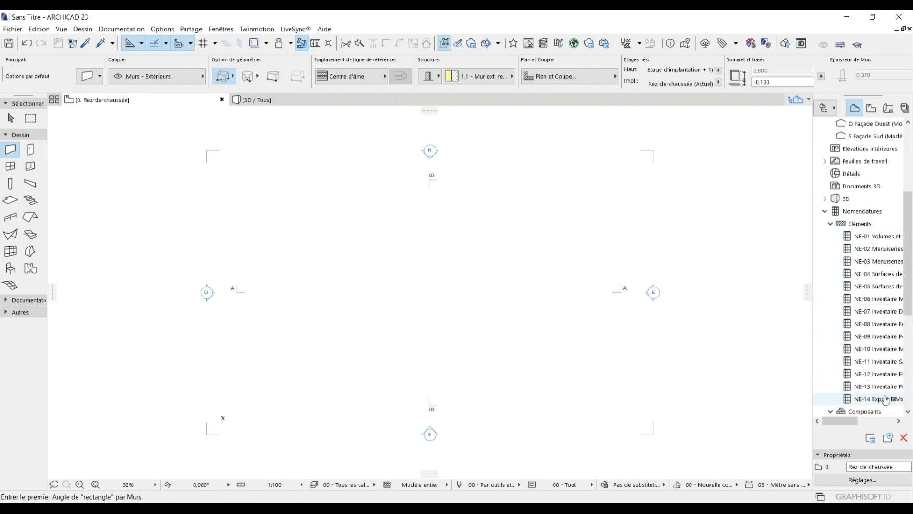
{"action": "left_click", "coordinate": [831, 224]}
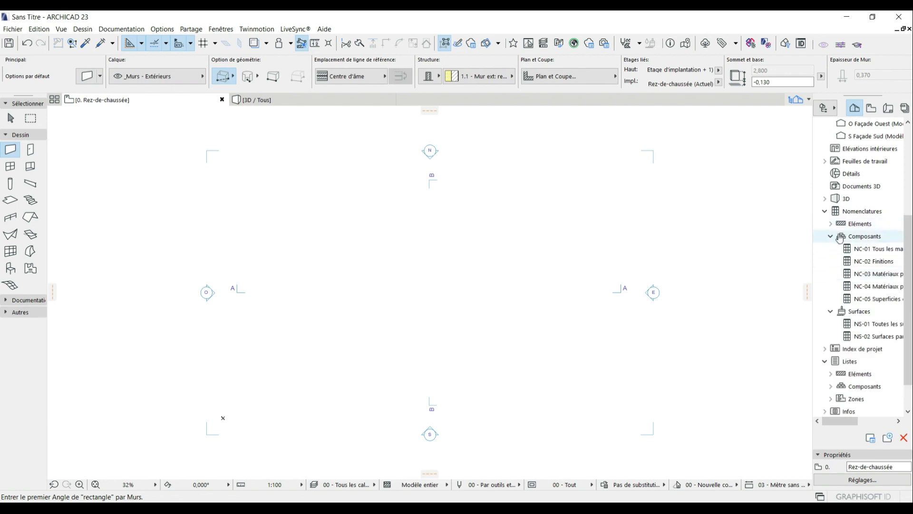
{"action": "left_click", "coordinate": [831, 237]}
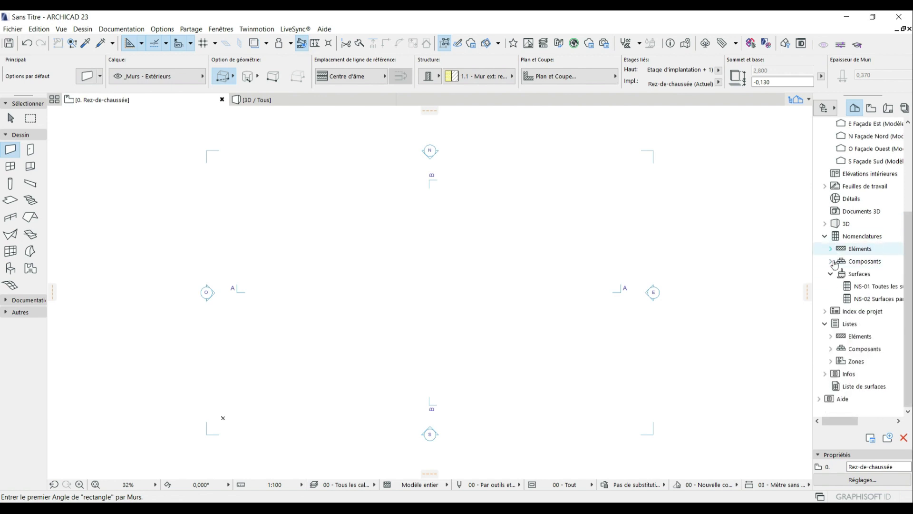
{"action": "left_click", "coordinate": [830, 276]}
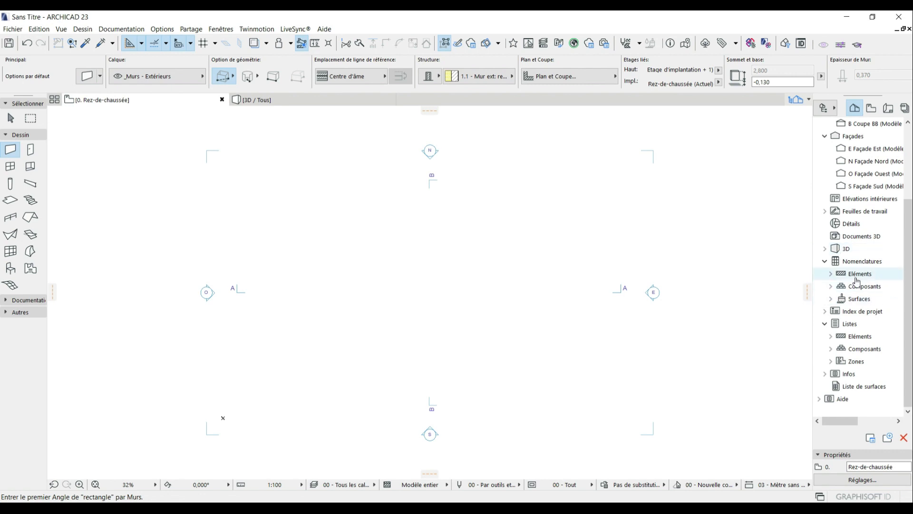
{"action": "left_click", "coordinate": [835, 276]}
{"action": "left_click", "coordinate": [832, 275]}
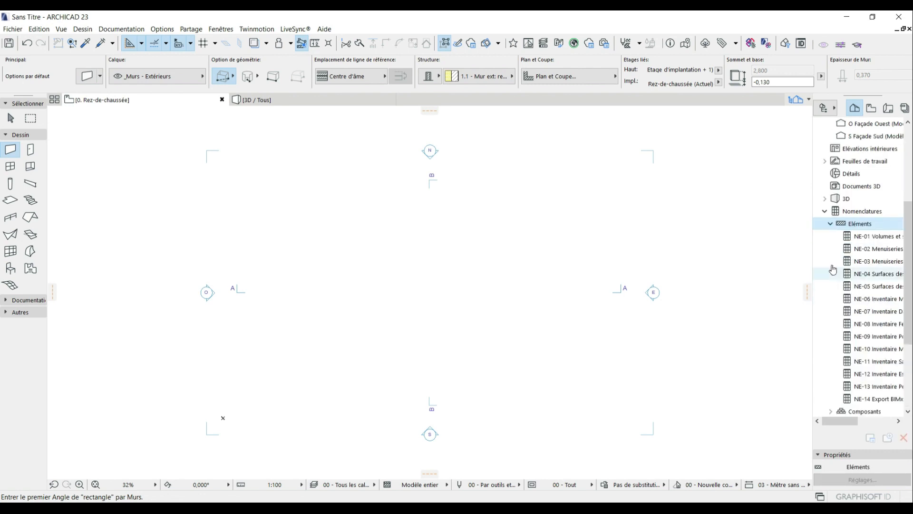
Create a new schedule configuration under Eléments named "- Tableaux de prix par lot".
{"action": "right_click", "coordinate": [859, 227]}
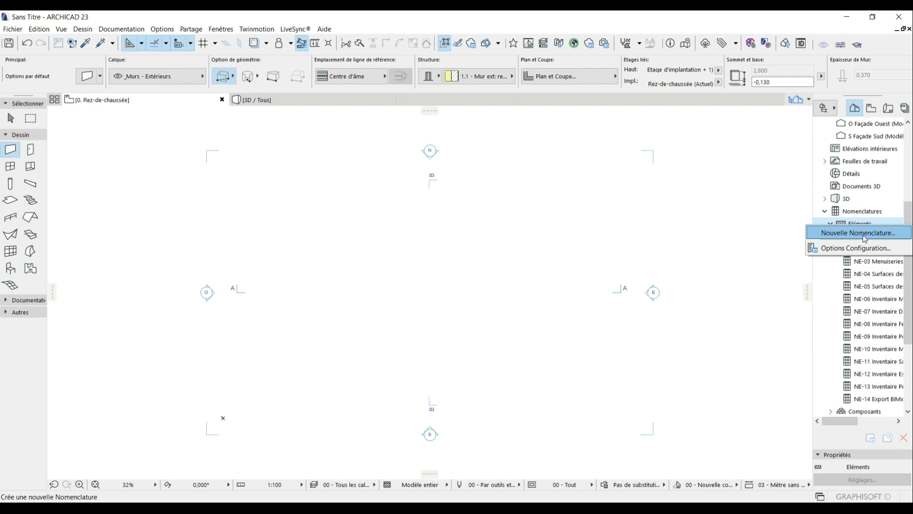
{"action": "left_click", "coordinate": [864, 233]}
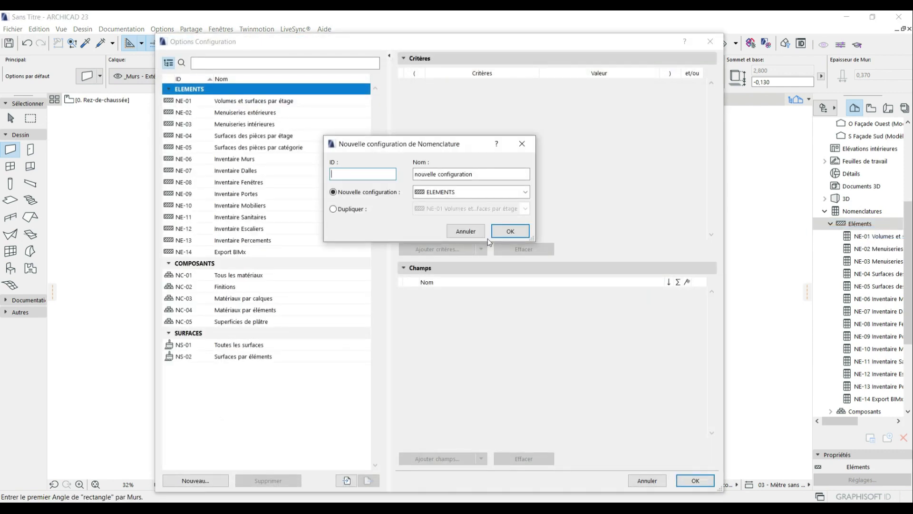
{"action": "left_click_drag", "start_coordinate": [486, 174], "coordinate": [388, 175]}
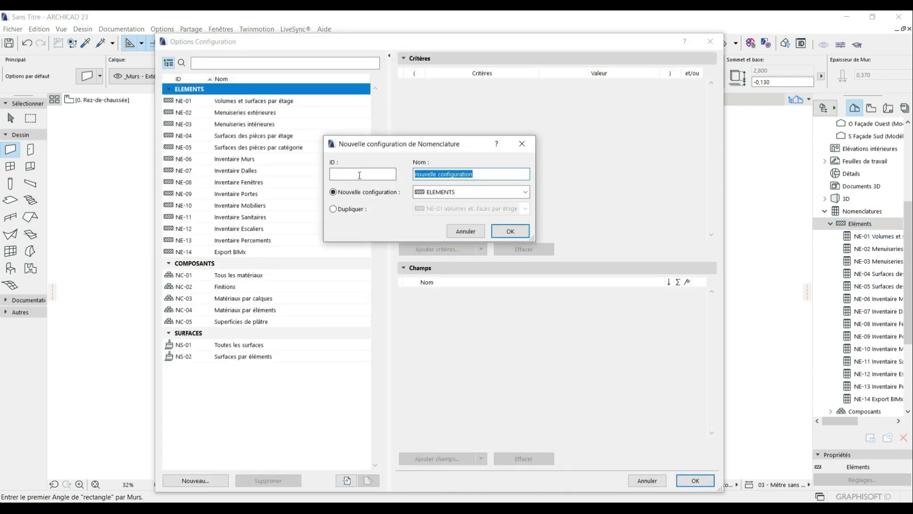
{"action": "key", "text": "BackSpace"}
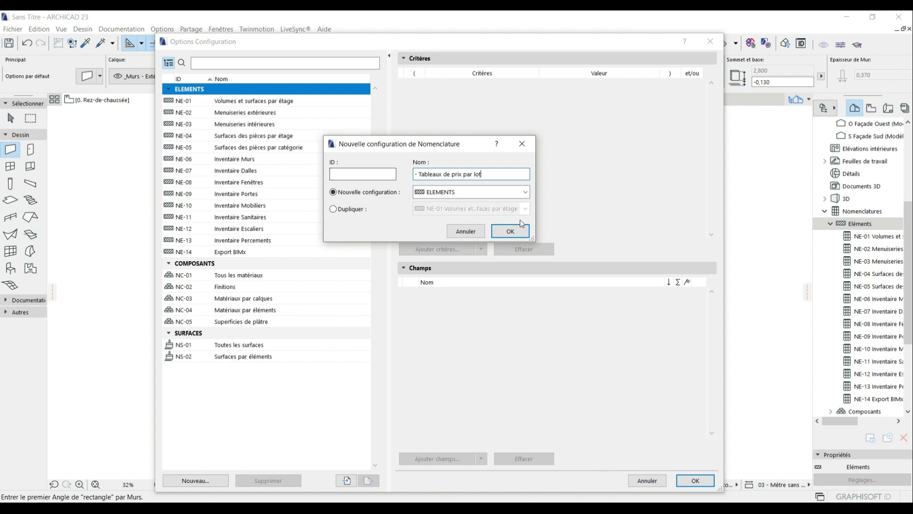
{"action": "left_click", "coordinate": [509, 231]}
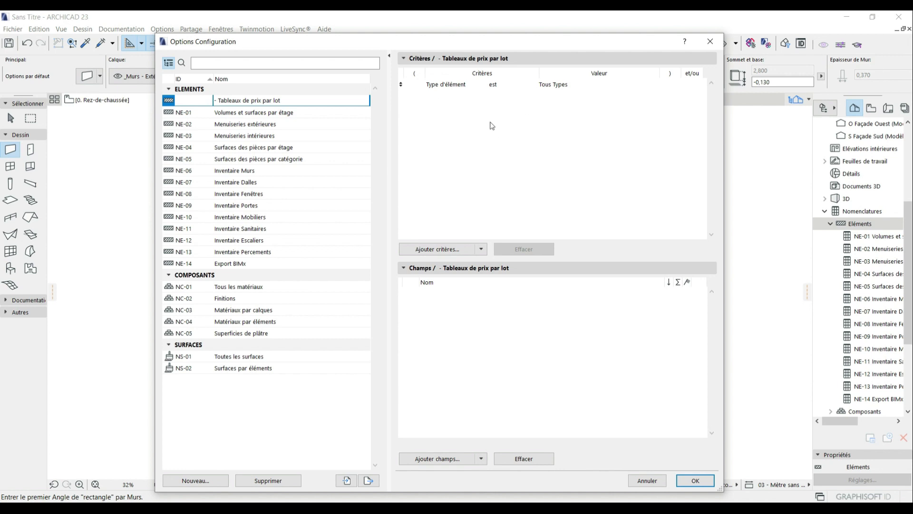
Set the schedule's Type d'élément criterion to Zone and check which field categories are available.
{"action": "left_click", "coordinate": [632, 87]}
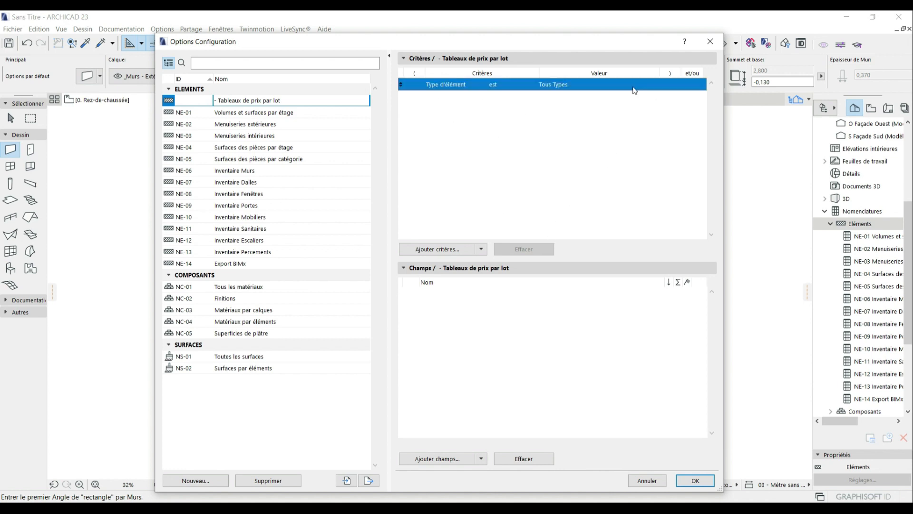
{"action": "left_click", "coordinate": [651, 84]}
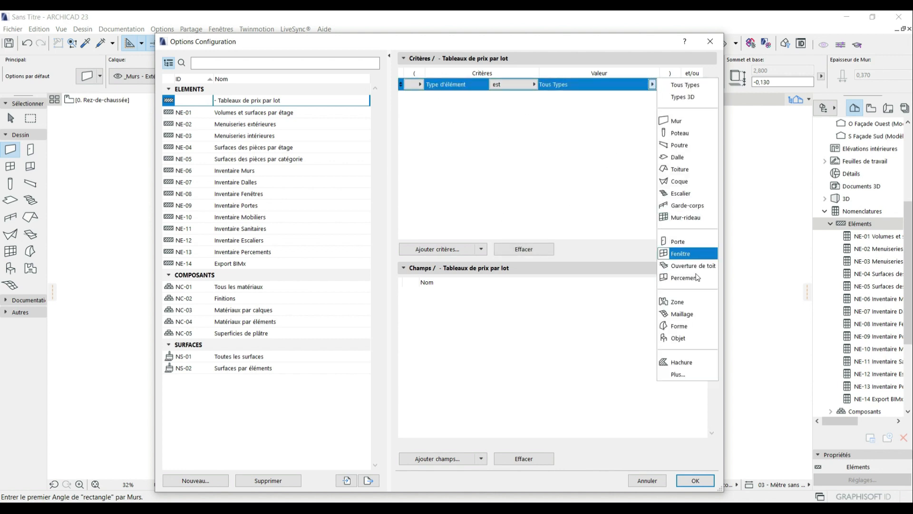
{"action": "left_click", "coordinate": [686, 302]}
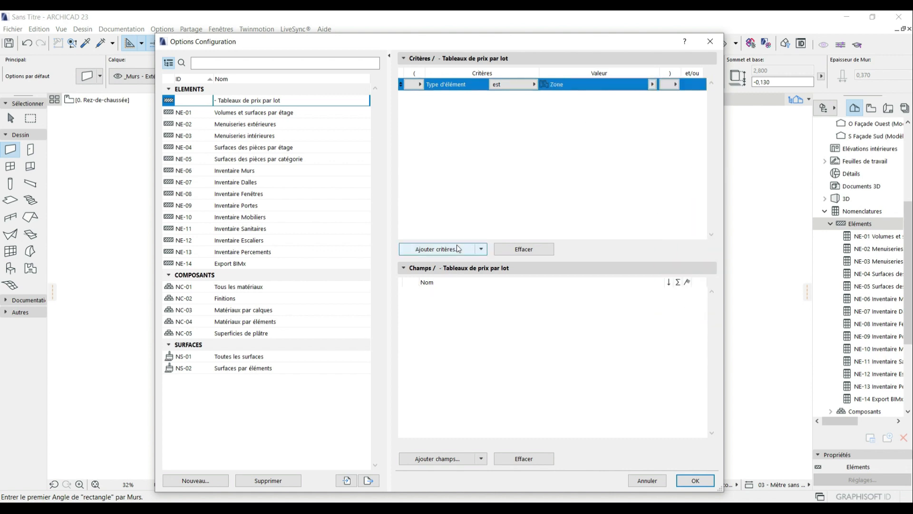
{"action": "left_click", "coordinate": [435, 458]}
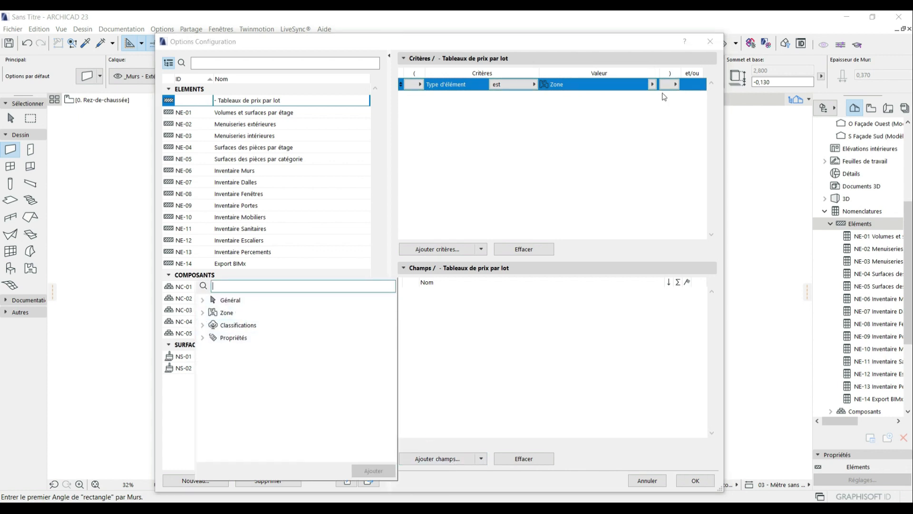
{"action": "left_click", "coordinate": [659, 113]}
Set the Type d'élément criterion back to Tous Types and look through the available field categories.
{"action": "left_click", "coordinate": [652, 85]}
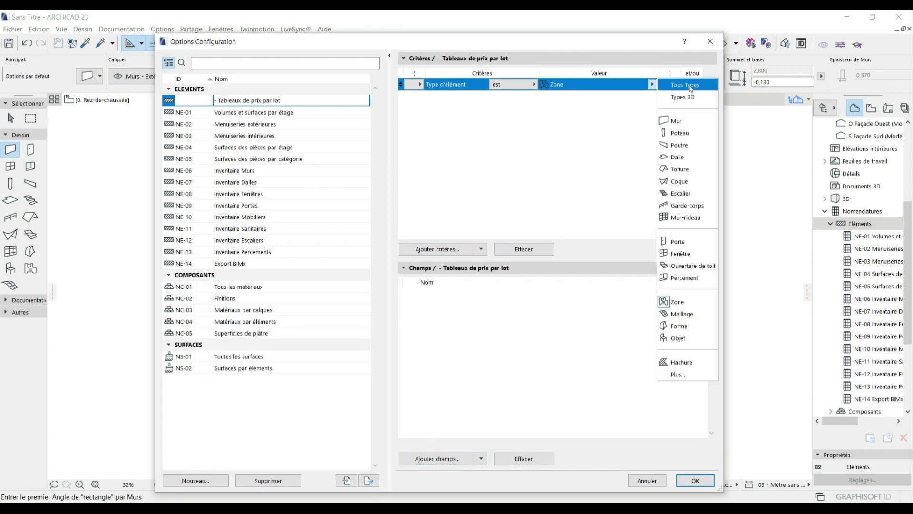
{"action": "left_click", "coordinate": [674, 85]}
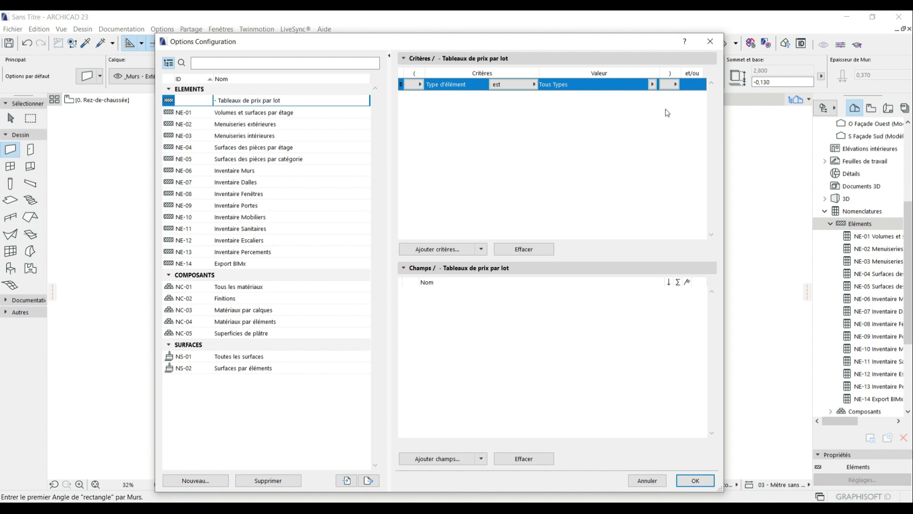
{"action": "left_click", "coordinate": [436, 459]}
{"action": "left_click", "coordinate": [480, 460]}
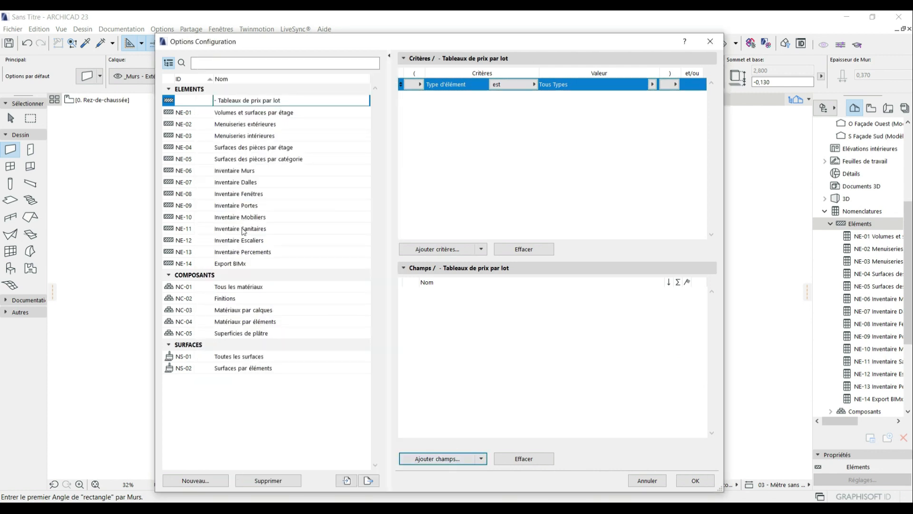
{"action": "left_click", "coordinate": [482, 459]}
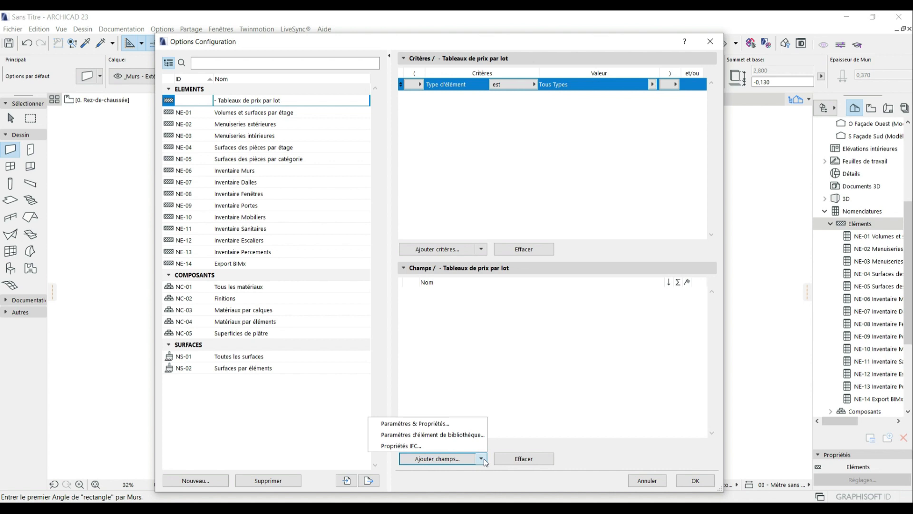
{"action": "left_click", "coordinate": [448, 458]}
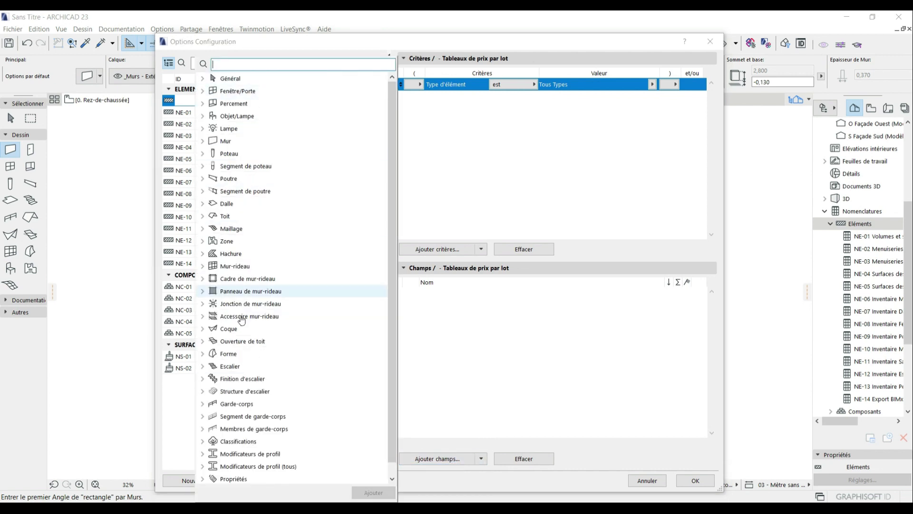
{"action": "left_click", "coordinate": [524, 196]}
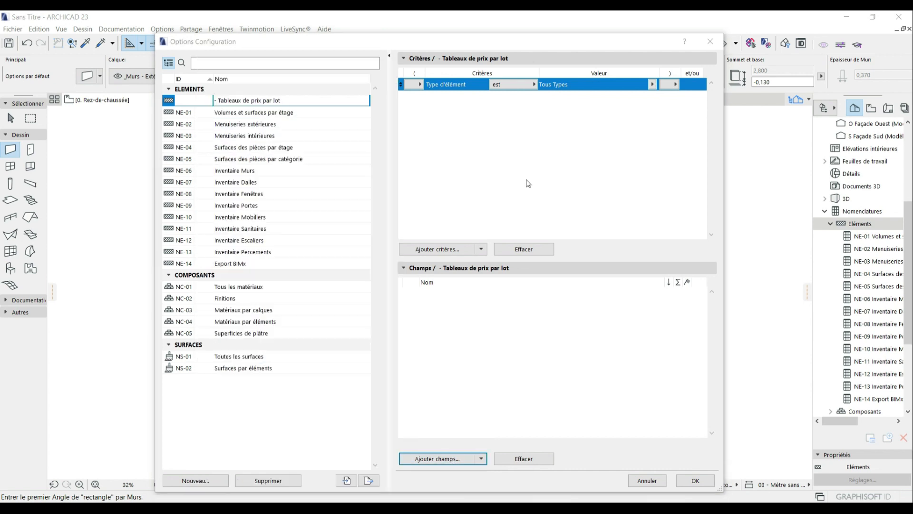
Delete the Type d'élément criterion from the Tableaux de prix par lot schedule.
{"action": "left_click", "coordinate": [675, 86]}
{"action": "left_click", "coordinate": [639, 92]}
{"action": "left_click", "coordinate": [652, 84]}
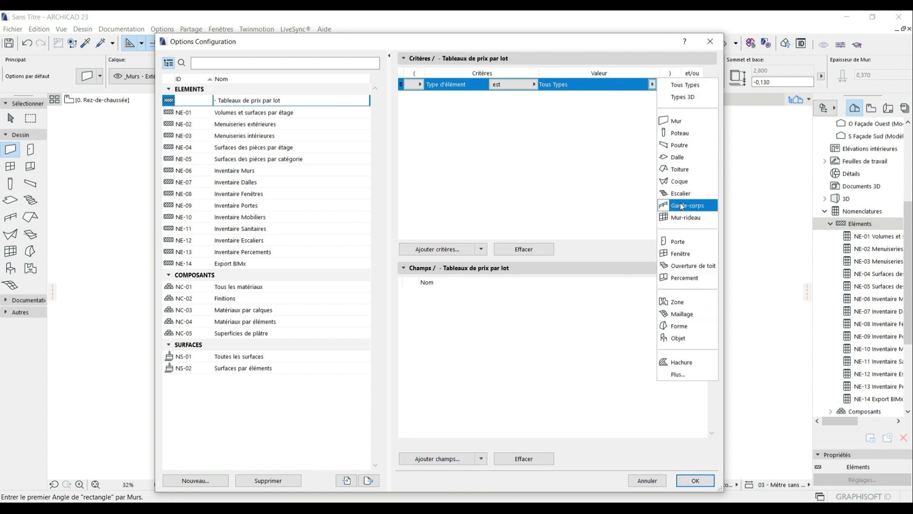
{"action": "left_click", "coordinate": [577, 185]}
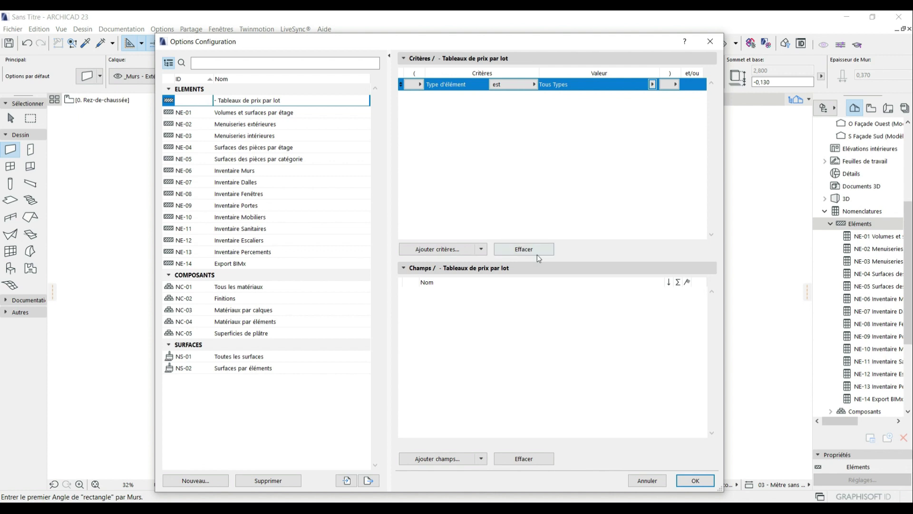
{"action": "left_click", "coordinate": [500, 249]}
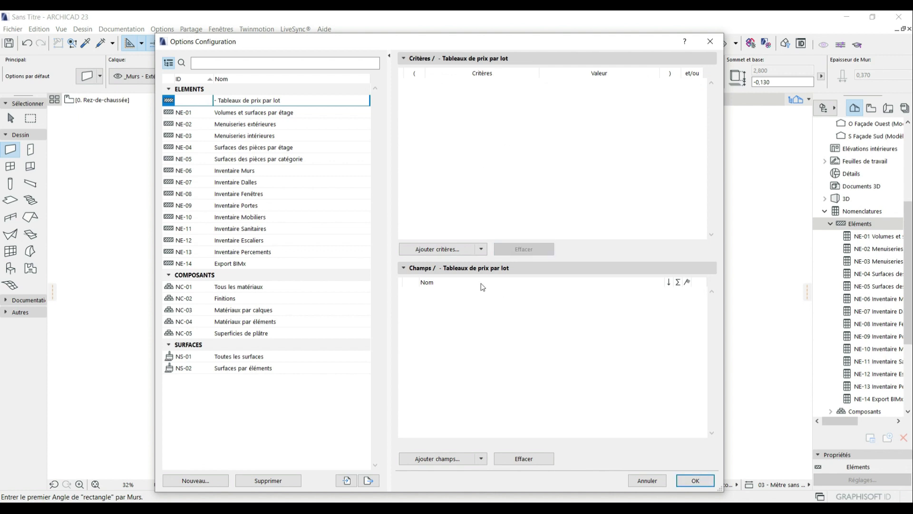
{"action": "left_click", "coordinate": [465, 322]}
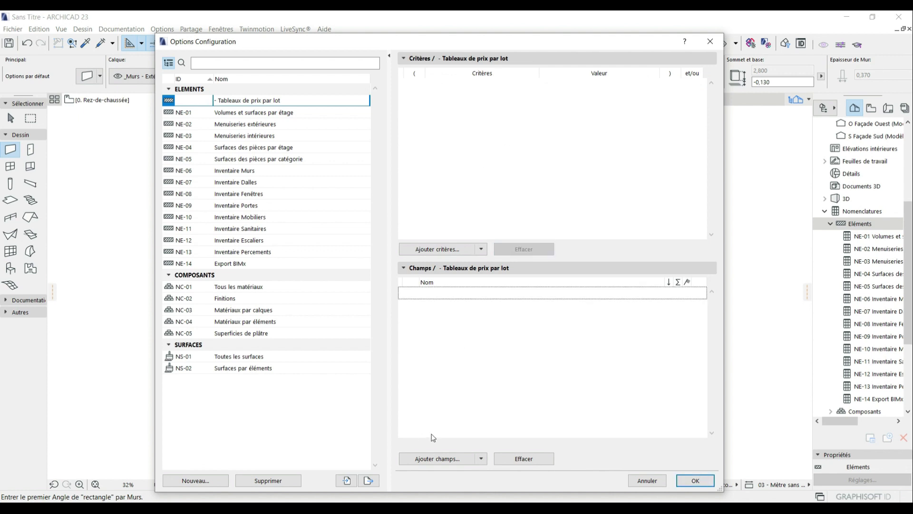
Add the Zone parameters Nom de Zone and Superficie calculée as fields of the schedule.
{"action": "left_click", "coordinate": [447, 459]}
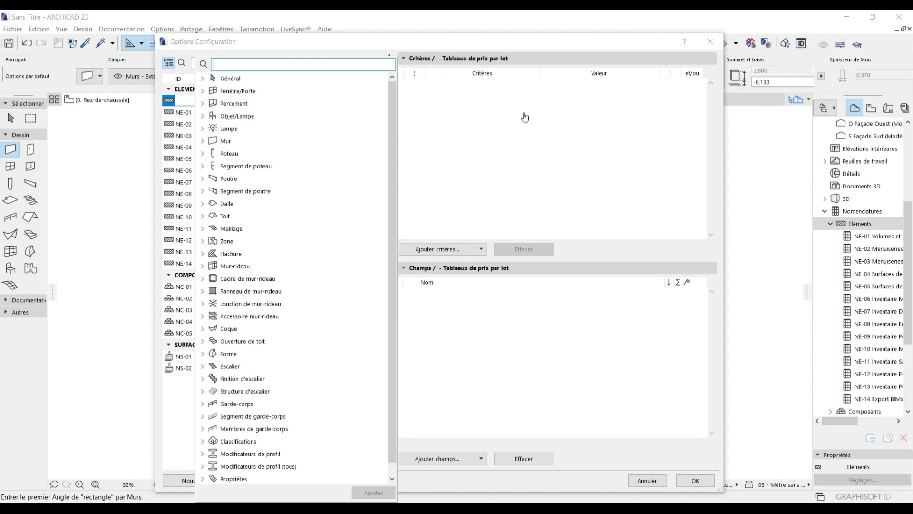
{"action": "left_click", "coordinate": [536, 122]}
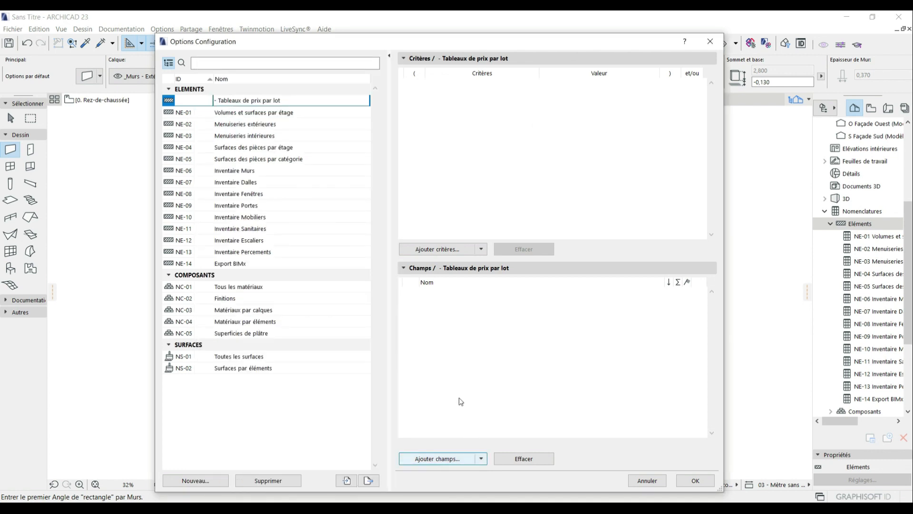
{"action": "left_click", "coordinate": [467, 460]}
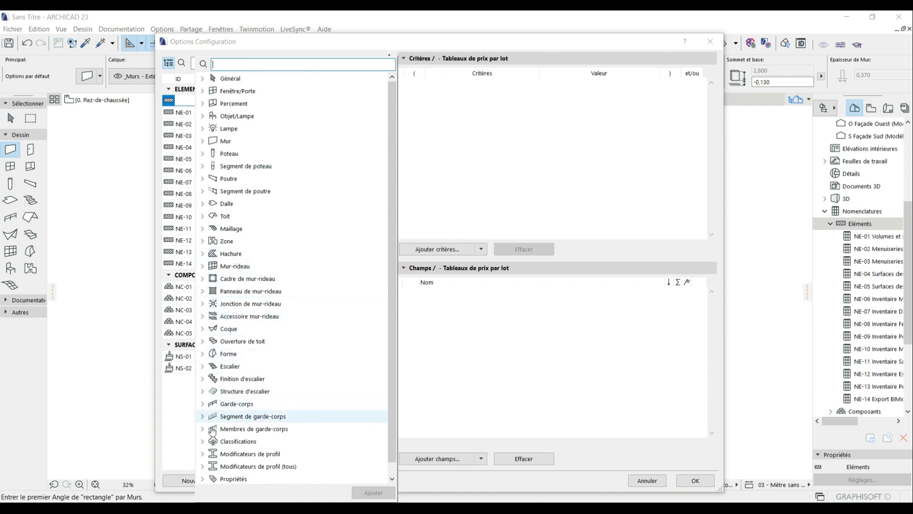
{"action": "left_click", "coordinate": [203, 241]}
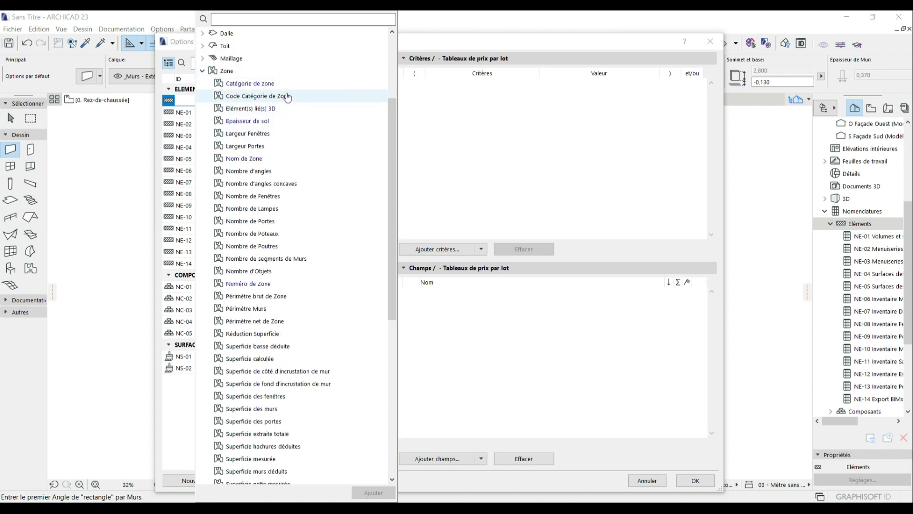
{"action": "double_click", "coordinate": [262, 160]}
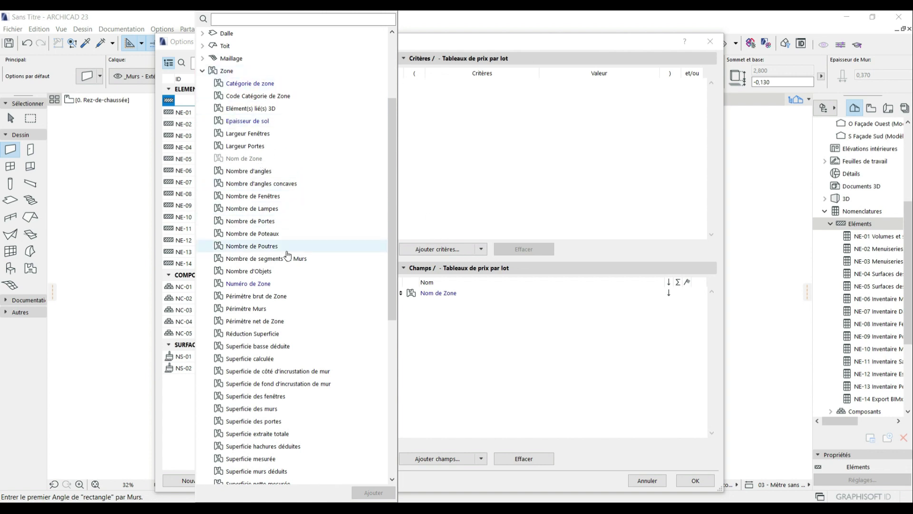
{"action": "scroll", "coordinate": [294, 259], "scroll_direction": "down", "scroll_amount": 2}
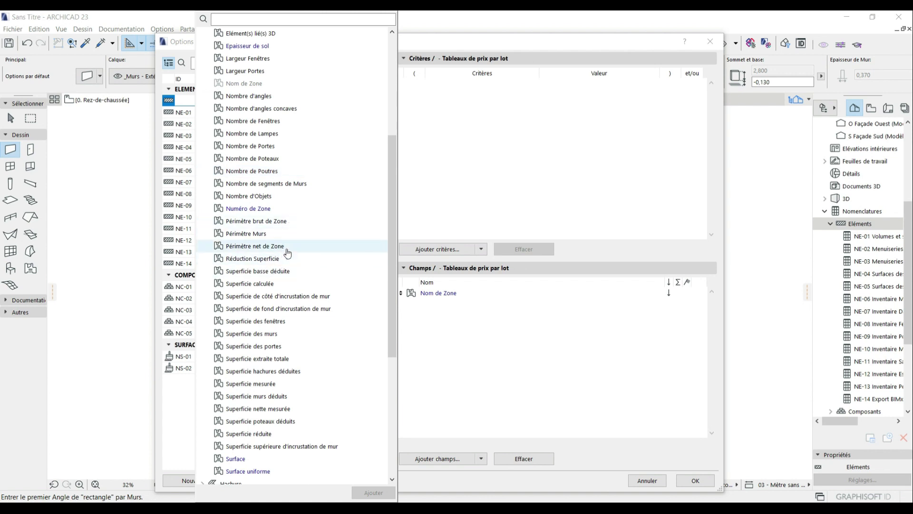
{"action": "double_click", "coordinate": [284, 285]}
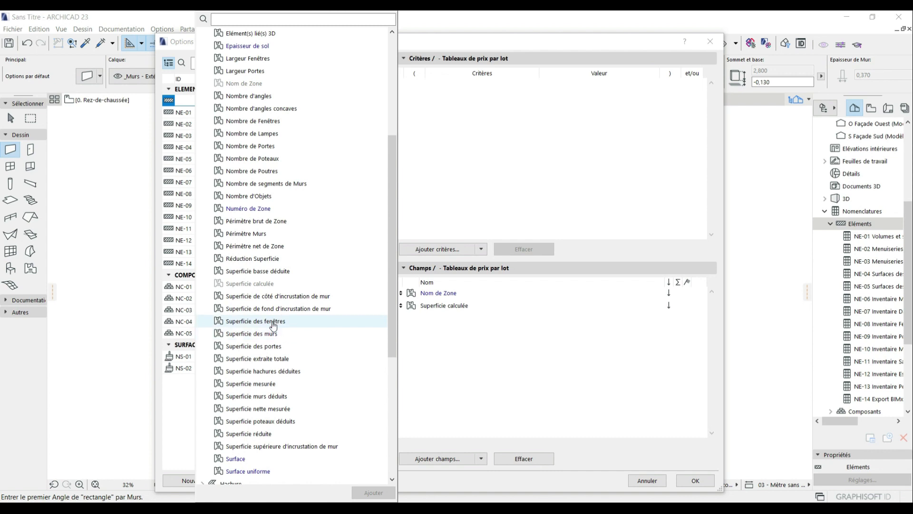
Add the Estimation globale properties Estimation de prix/m² and Prix globale de la construction as fields, then accept the schedule configuration.
{"action": "scroll", "coordinate": [272, 328], "scroll_direction": "down", "scroll_amount": 6}
{"action": "left_click", "coordinate": [203, 473]}
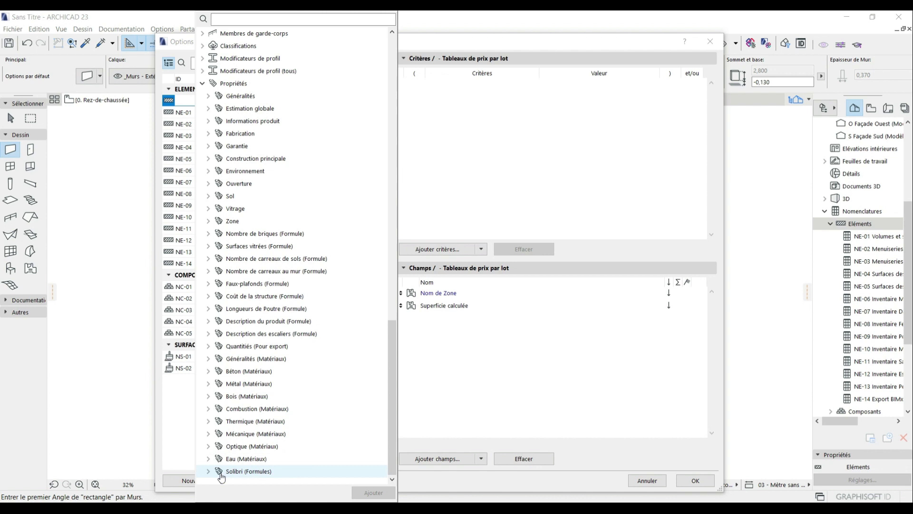
{"action": "scroll", "coordinate": [265, 286], "scroll_direction": "up", "scroll_amount": 3}
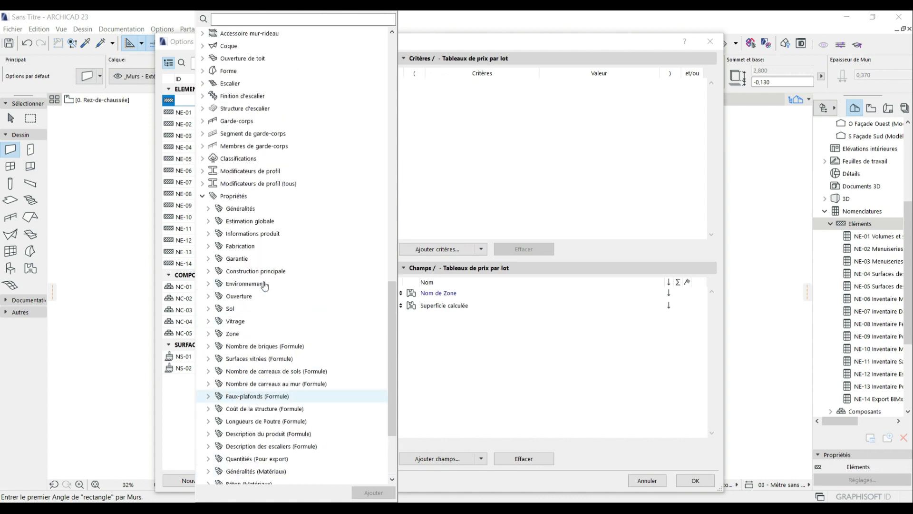
{"action": "left_click", "coordinate": [208, 221]}
{"action": "double_click", "coordinate": [259, 233]}
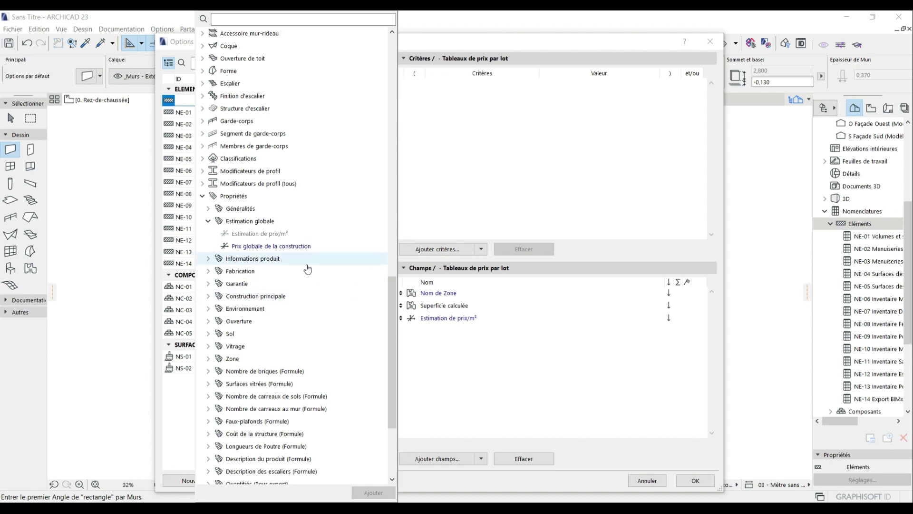
{"action": "double_click", "coordinate": [288, 247]}
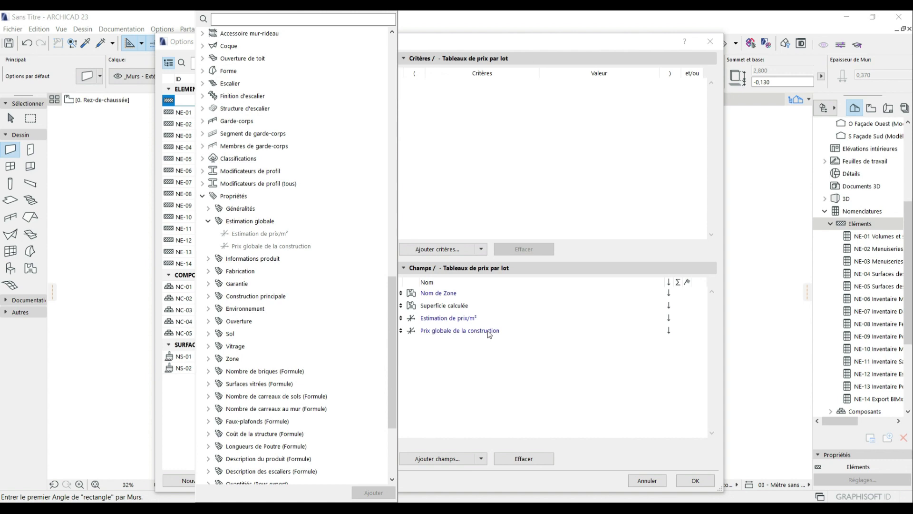
{"action": "left_click", "coordinate": [571, 370]}
{"action": "left_click", "coordinate": [695, 481]}
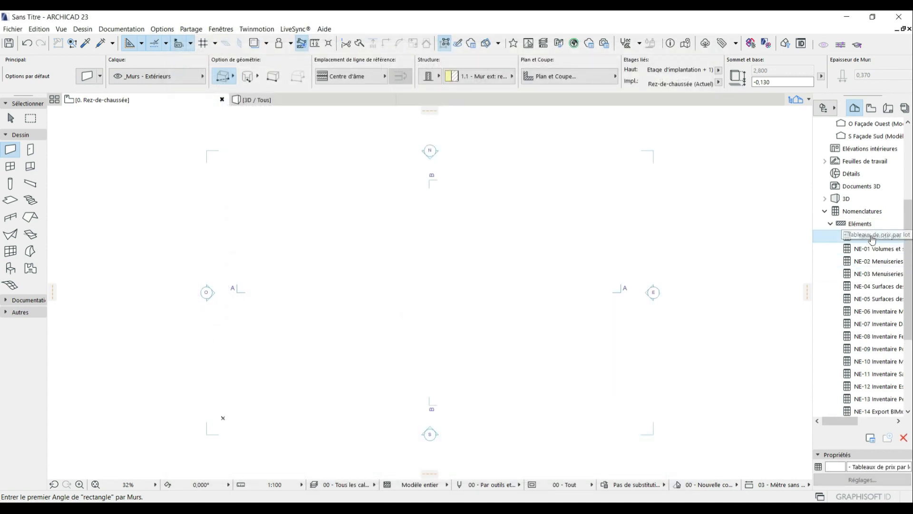
Open the Tableaux de prix par lot schedule, arrange its fields as rows and widen the heading column to fit the text.
{"action": "double_click", "coordinate": [872, 239]}
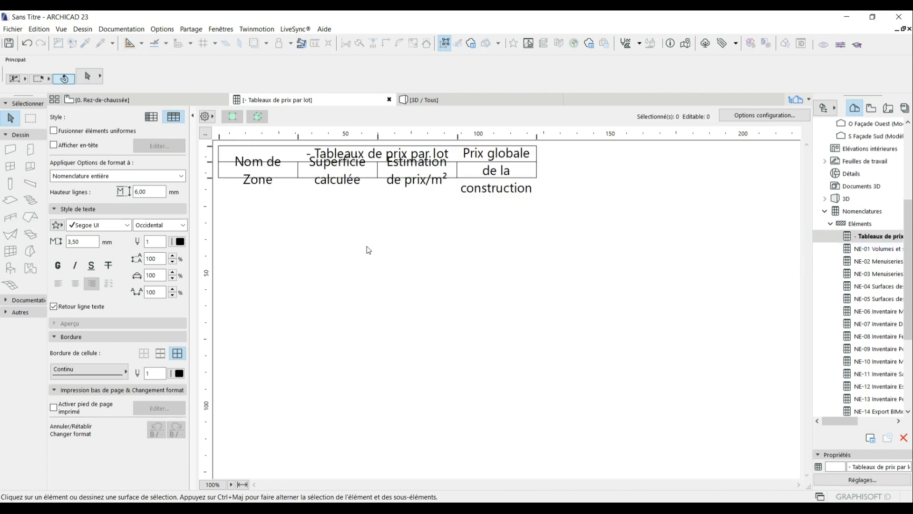
{"action": "left_click", "coordinate": [152, 117]}
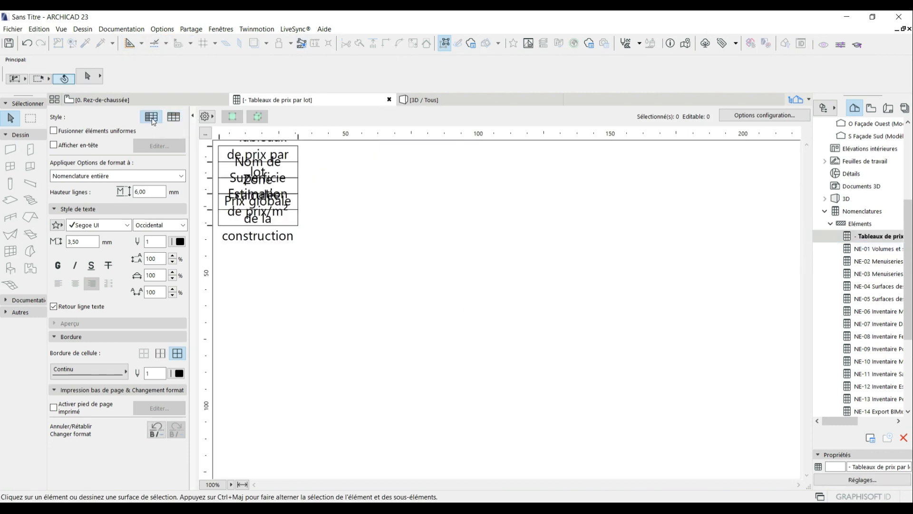
{"action": "double_click", "coordinate": [296, 136]}
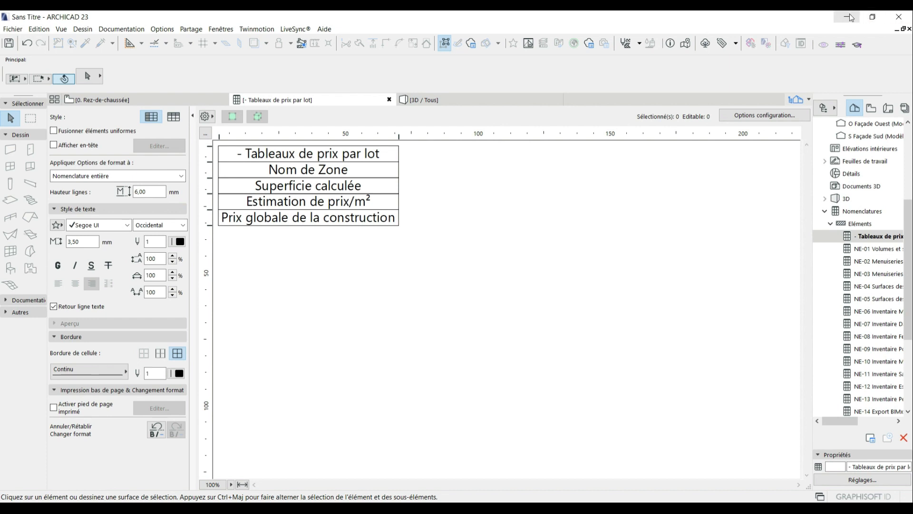
Draw a rectangular zone named SDP of about 208 m² on the Rez-de-chaussée plan and place its zone stamp.
{"action": "left_click", "coordinate": [165, 101]}
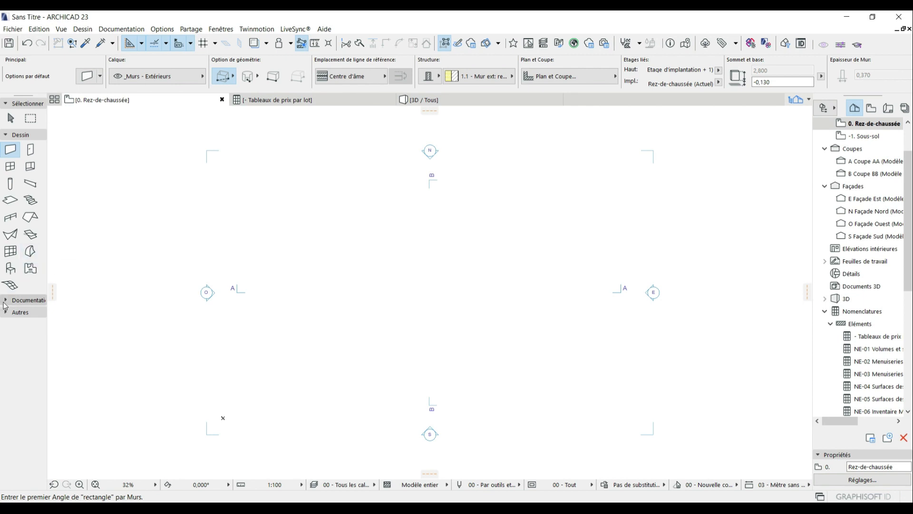
{"action": "left_click", "coordinate": [29, 276]}
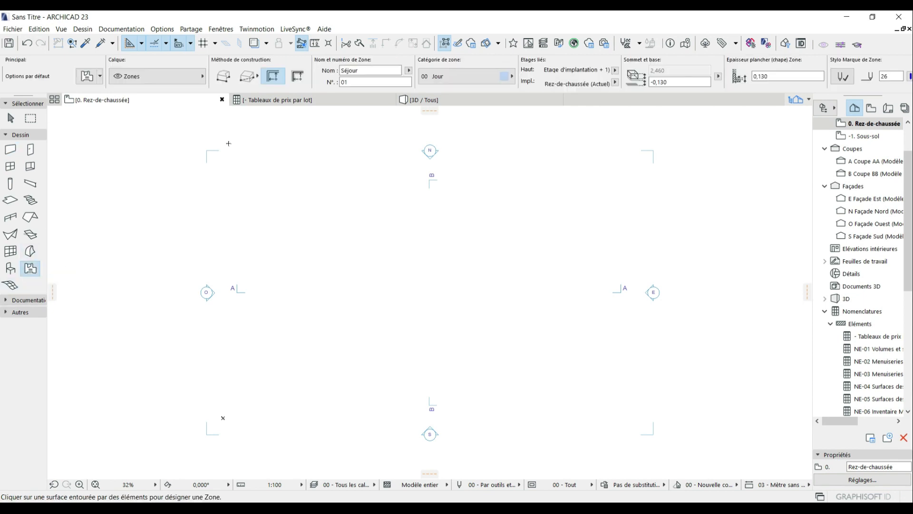
{"action": "left_click", "coordinate": [244, 79]}
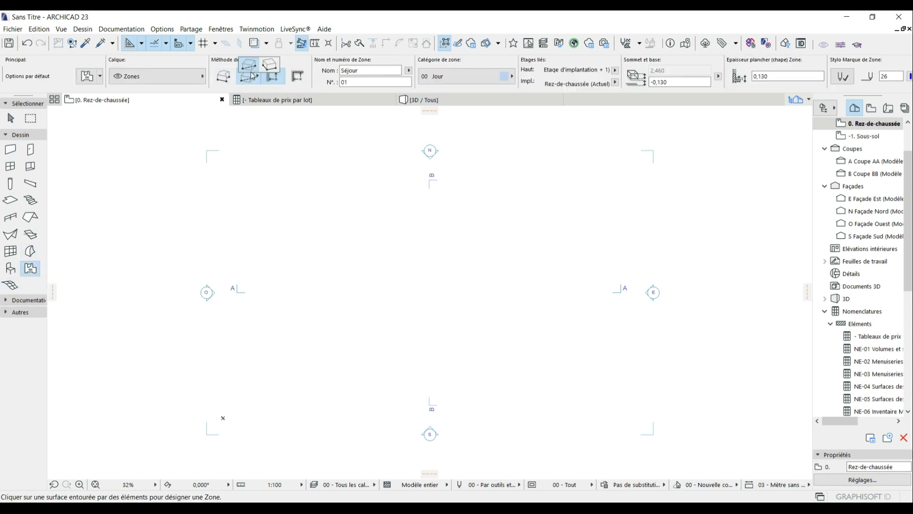
{"action": "left_click", "coordinate": [251, 72]}
{"action": "left_click_drag", "start_coordinate": [371, 71], "coordinate": [311, 73]}
{"action": "type", "text": "S"}
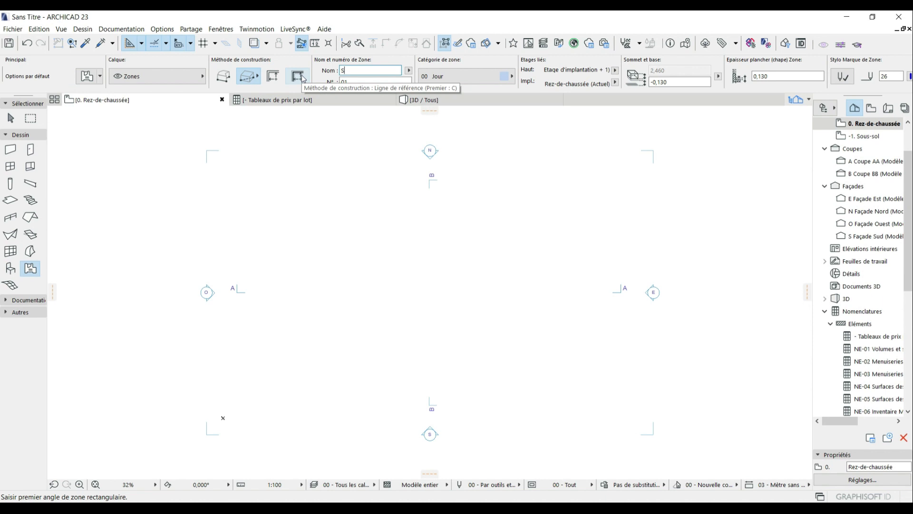
{"action": "type", "text": "DP"}
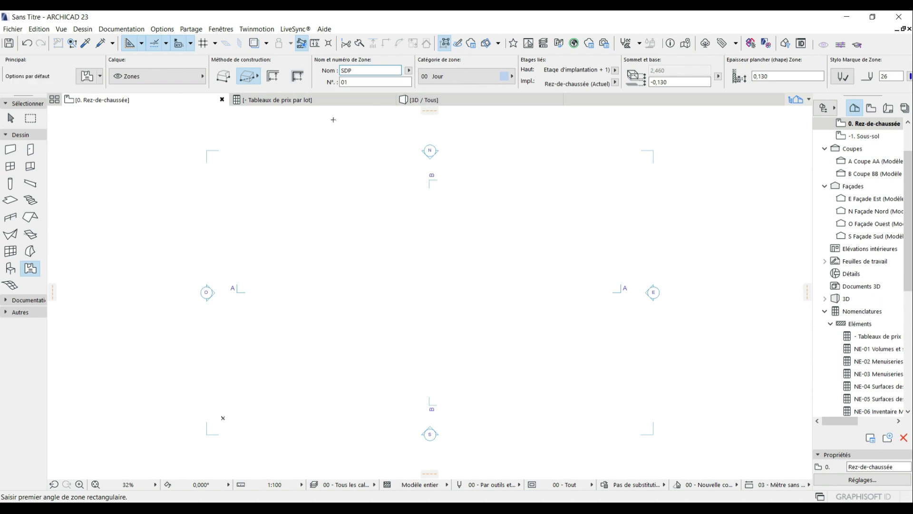
{"action": "left_click", "coordinate": [311, 211]}
{"action": "left_click", "coordinate": [411, 355]}
{"action": "left_click", "coordinate": [369, 281]}
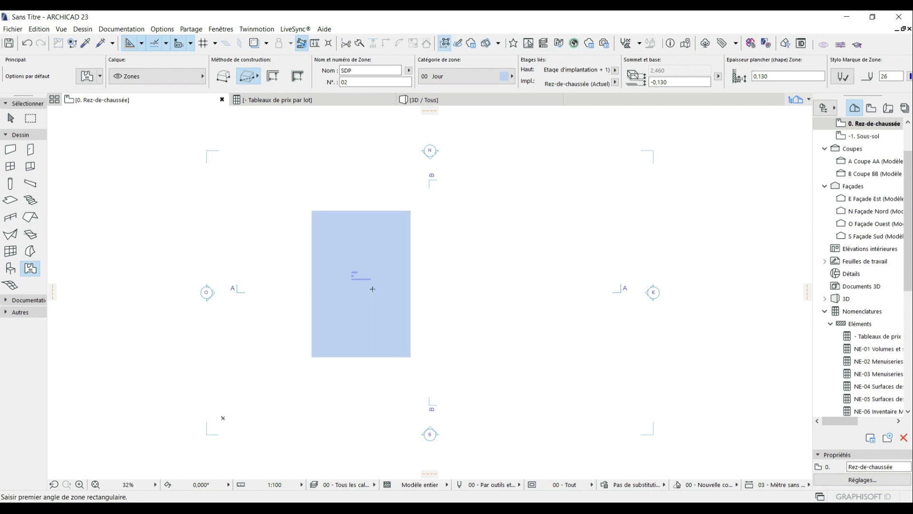
Draw a second rectangular SDP zone of about 143 m² on the 1er étage plan and place its stamp.
{"action": "scroll", "coordinate": [371, 283], "scroll_direction": "up", "scroll_amount": 4}
{"action": "scroll", "coordinate": [371, 282], "scroll_direction": "down", "scroll_amount": 2}
{"action": "middle_click_drag", "start_coordinate": [469, 271], "coordinate": [415, 292]}
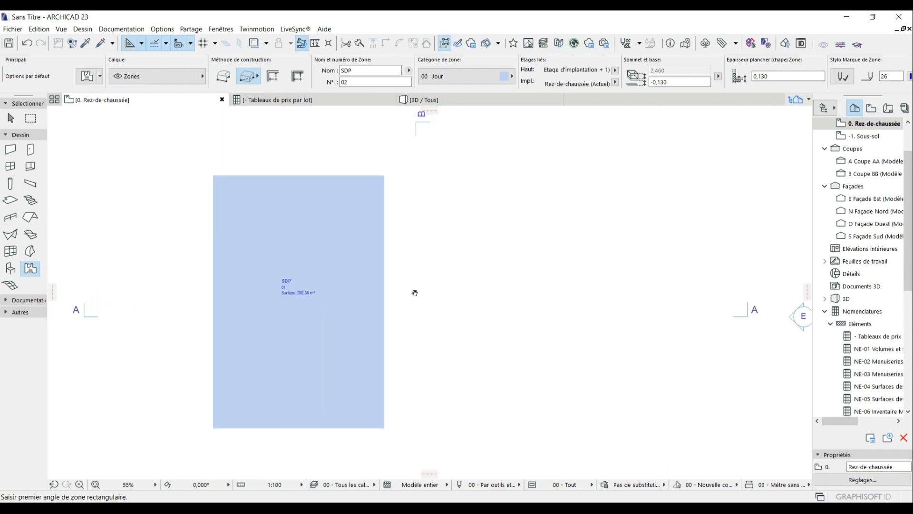
{"action": "scroll", "coordinate": [870, 152], "scroll_direction": "up", "scroll_amount": 2}
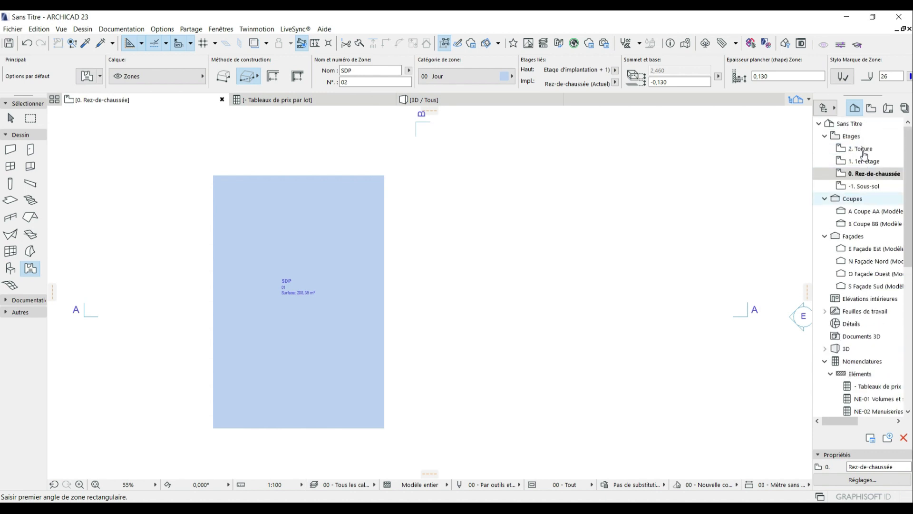
{"action": "left_click", "coordinate": [878, 162]}
{"action": "double_click", "coordinate": [878, 163]}
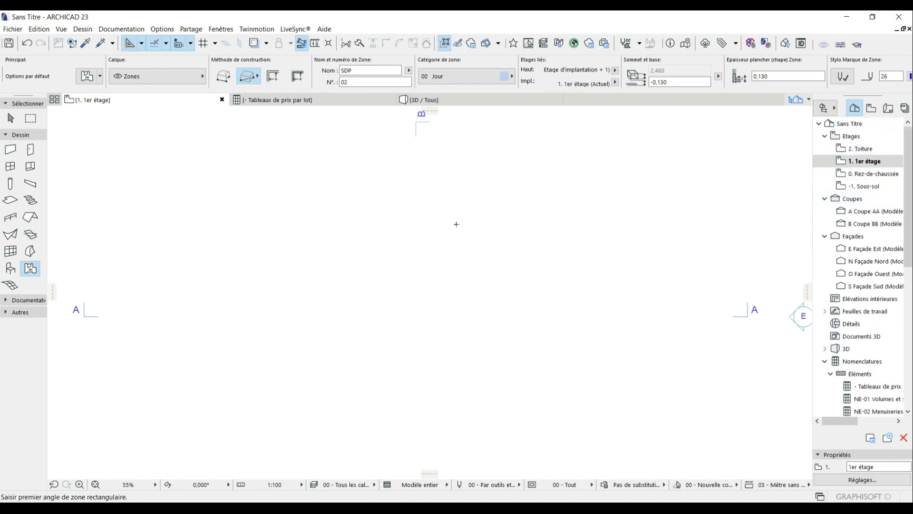
{"action": "left_click", "coordinate": [447, 211]}
{"action": "left_click", "coordinate": [603, 401]}
{"action": "left_click", "coordinate": [520, 296]}
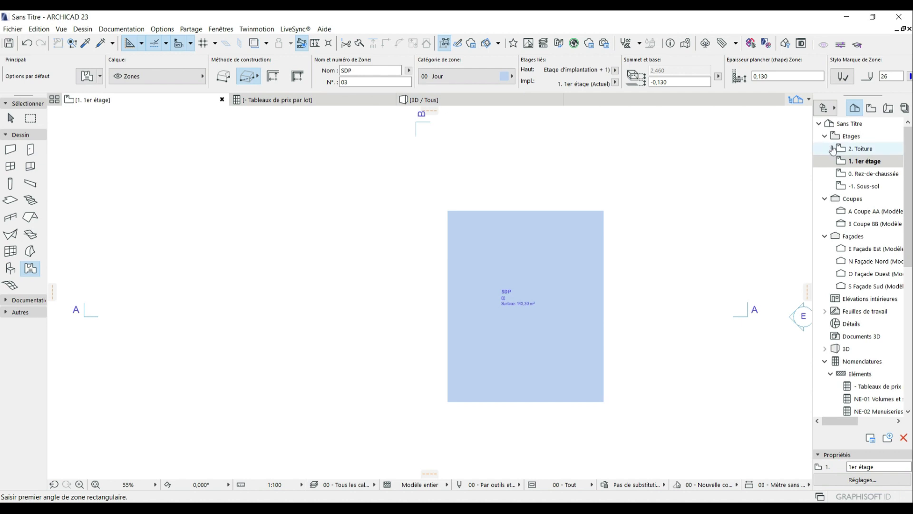
Go back to the Rez-de-chaussée plan, reopen the Tableaux de prix par lot schedule and merge its uniform elements.
{"action": "double_click", "coordinate": [873, 174]}
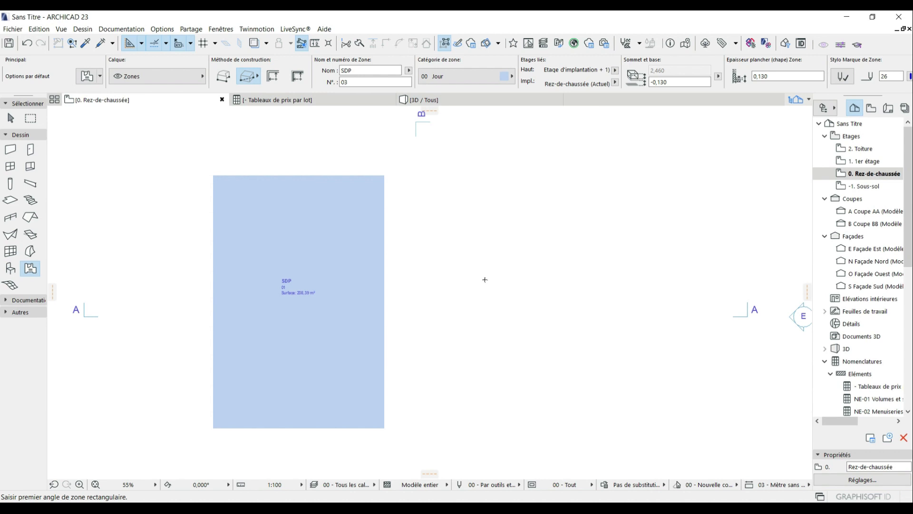
{"action": "scroll", "coordinate": [345, 297], "scroll_direction": "down", "scroll_amount": 1}
{"action": "middle_click_drag", "start_coordinate": [363, 301], "coordinate": [367, 289]}
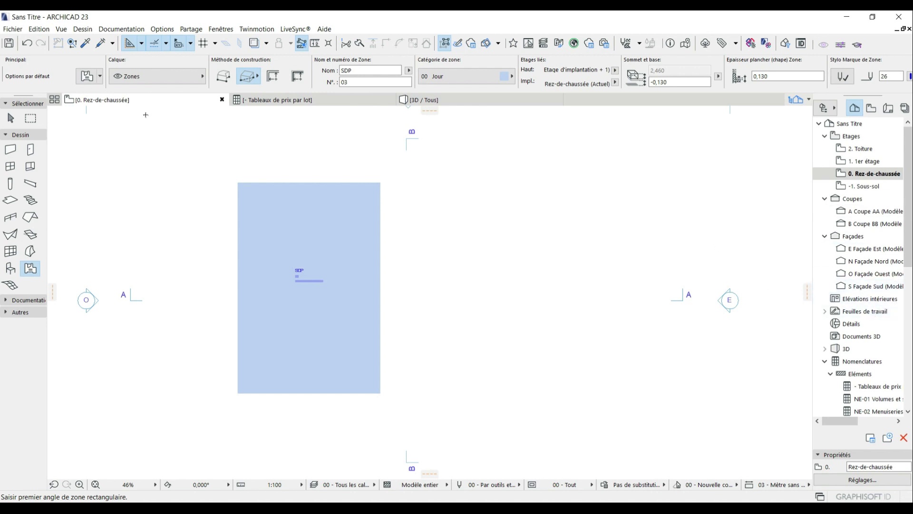
{"action": "left_click", "coordinate": [274, 106]}
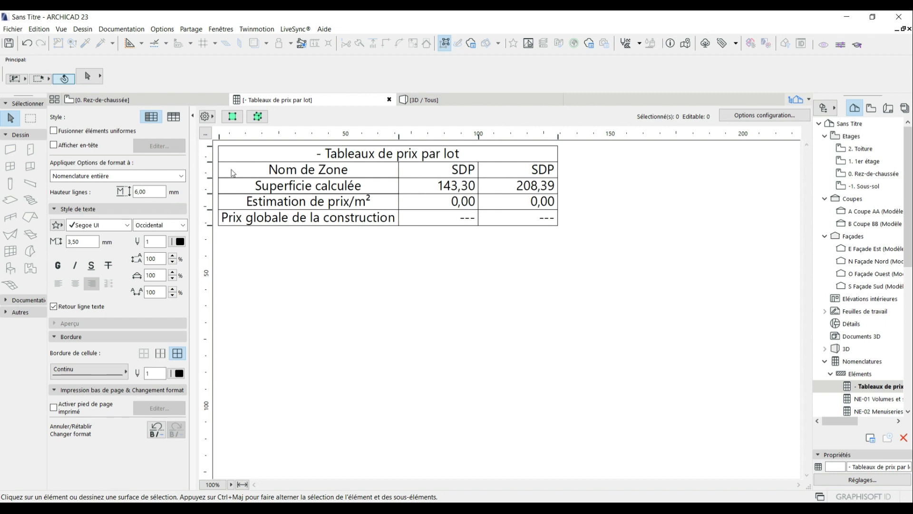
{"action": "left_click", "coordinate": [75, 134]}
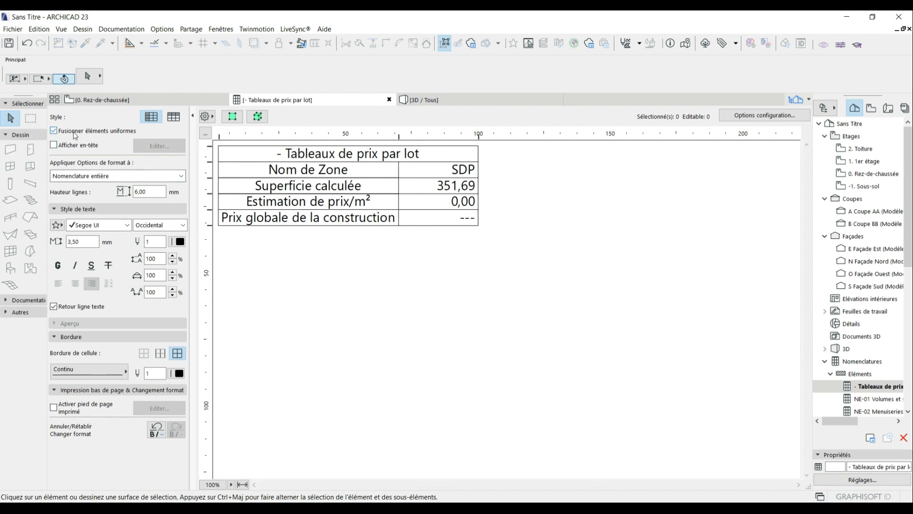
Set the Estimation de prix/m² of the merged SDP entry to 1433,00.
{"action": "left_click", "coordinate": [460, 203]}
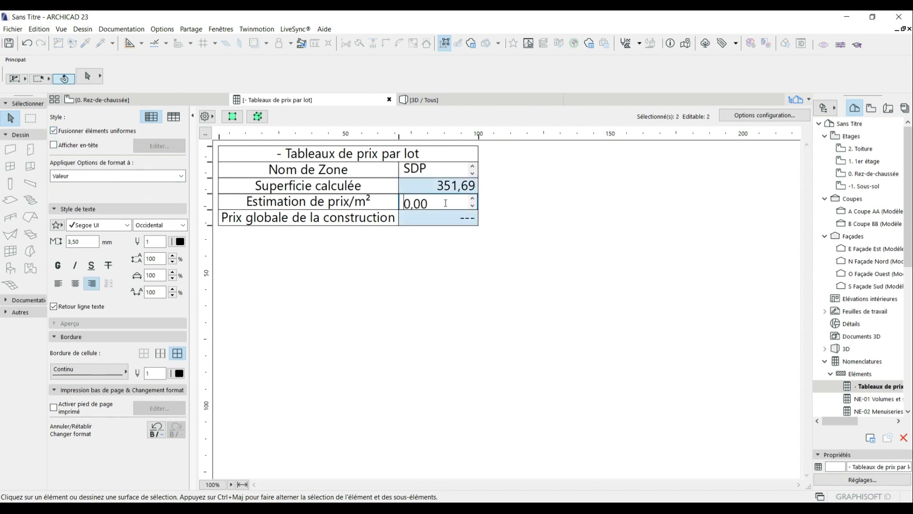
{"action": "type", "text": "1433"}
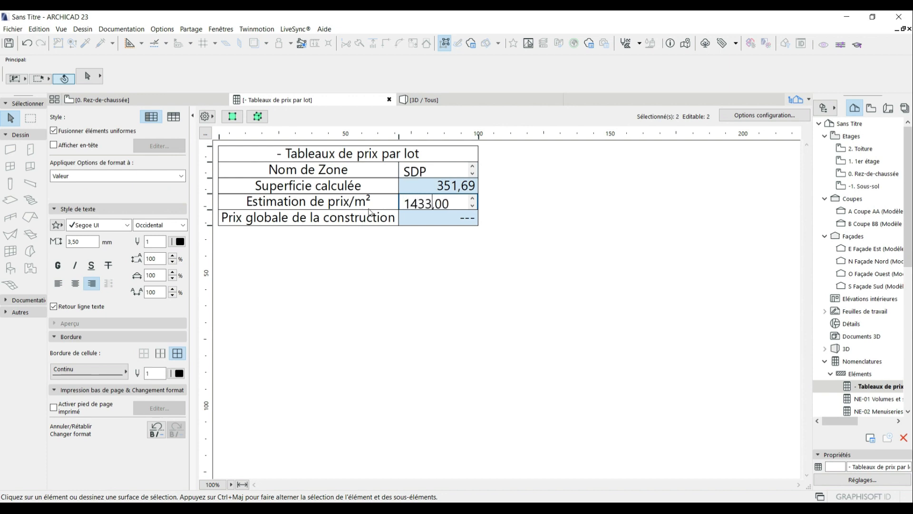
{"action": "left_click", "coordinate": [409, 291]}
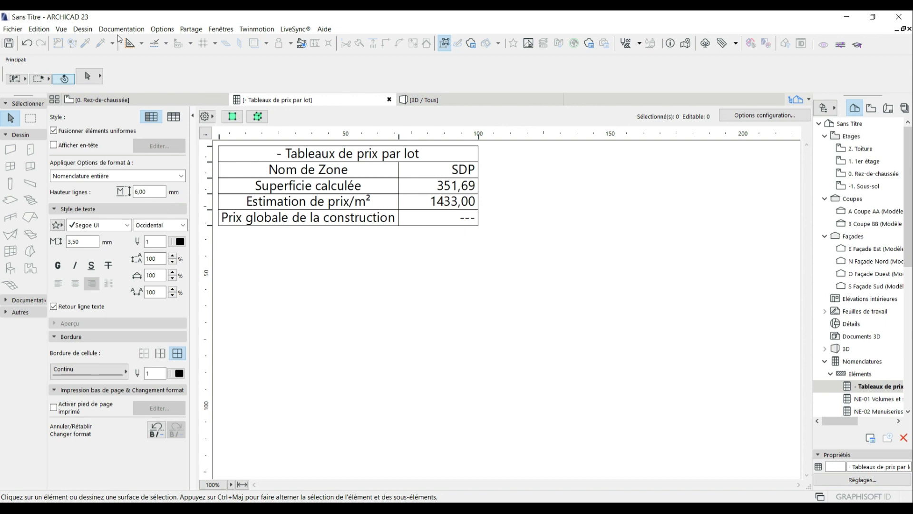
Change the data type of the Prix globale de la construction property to Surface and accept the property manager.
{"action": "left_click", "coordinate": [138, 29]}
{"action": "mouse_move", "coordinate": [158, 30]}
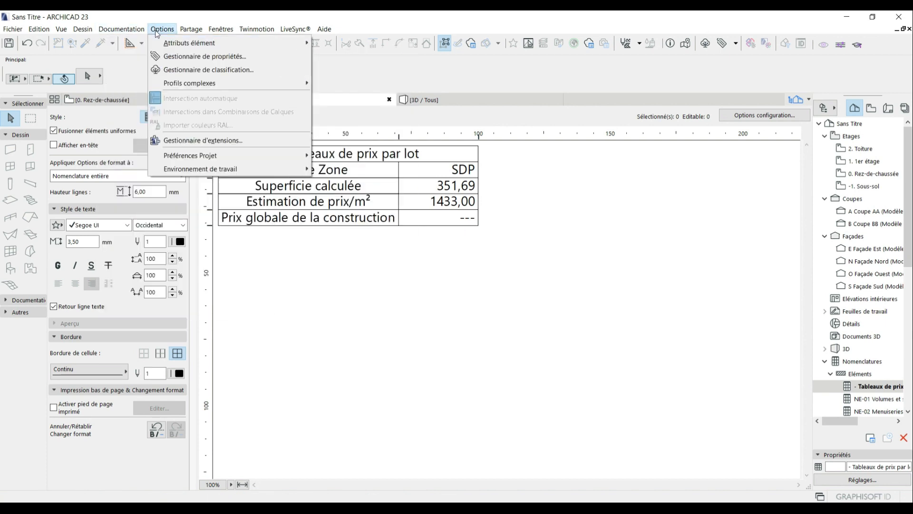
{"action": "left_click", "coordinate": [167, 58]}
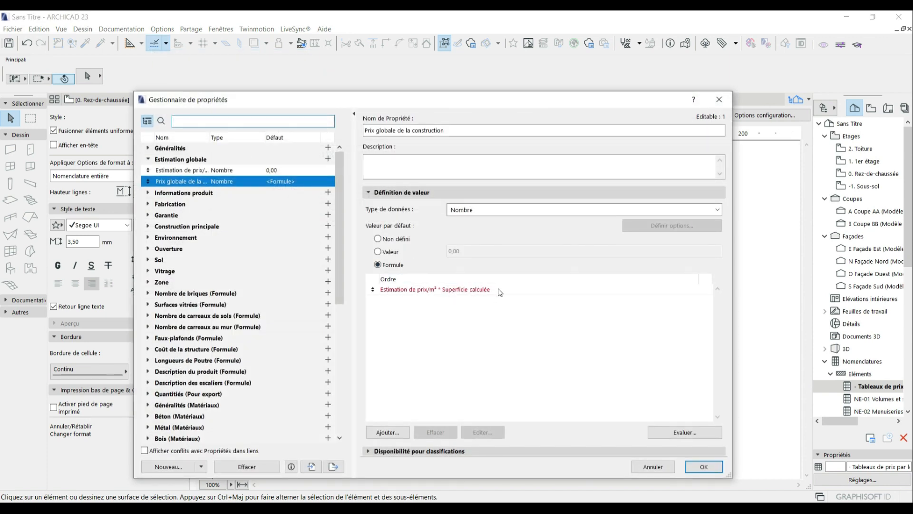
{"action": "left_click", "coordinate": [487, 212]}
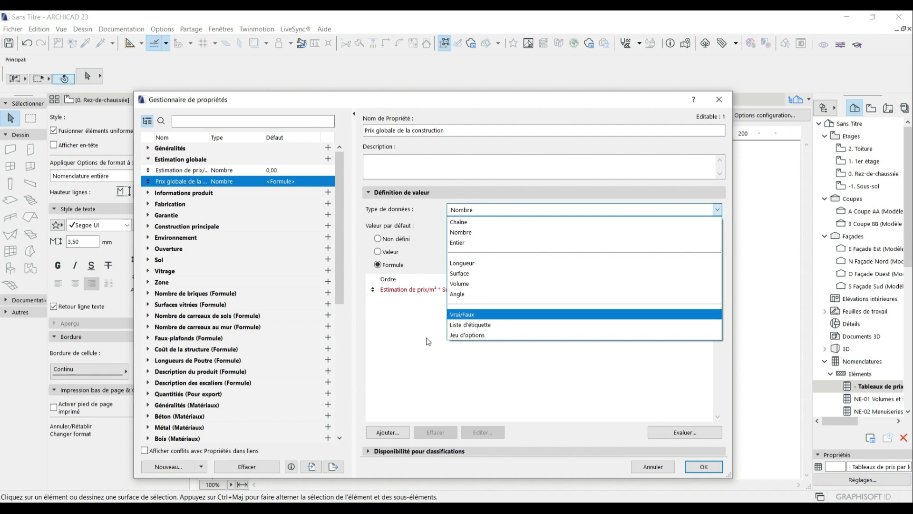
{"action": "left_click", "coordinate": [479, 274]}
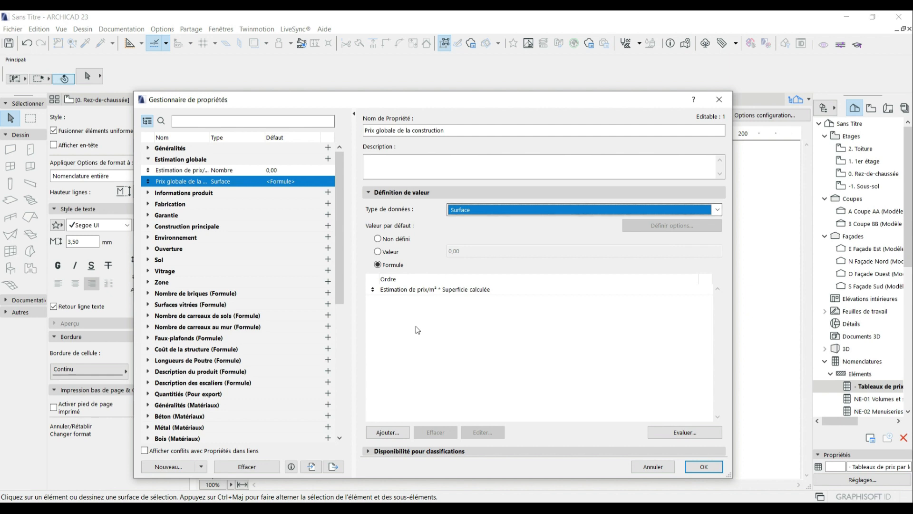
{"action": "left_click", "coordinate": [703, 466]}
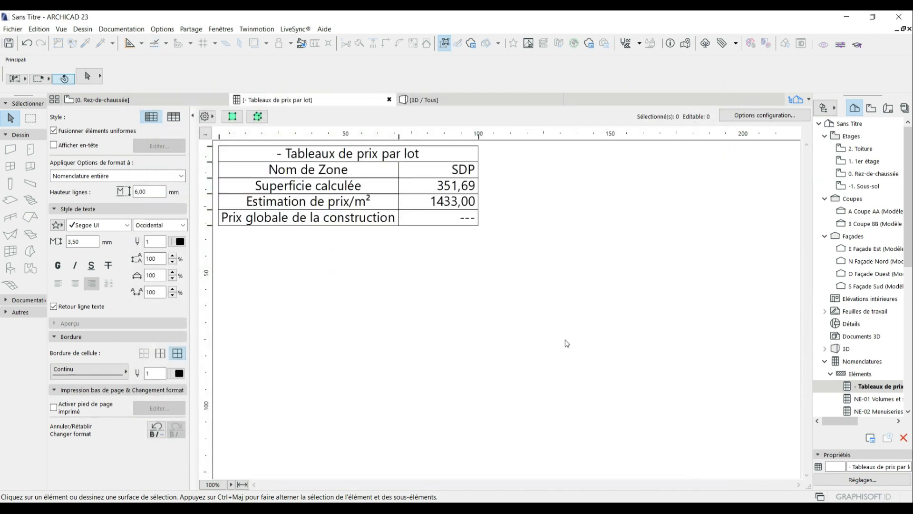
Rebuild the Tableaux de prix par lot schedule.
{"action": "left_click", "coordinate": [205, 116]}
{"action": "left_click", "coordinate": [249, 201]}
{"action": "left_click", "coordinate": [206, 116]}
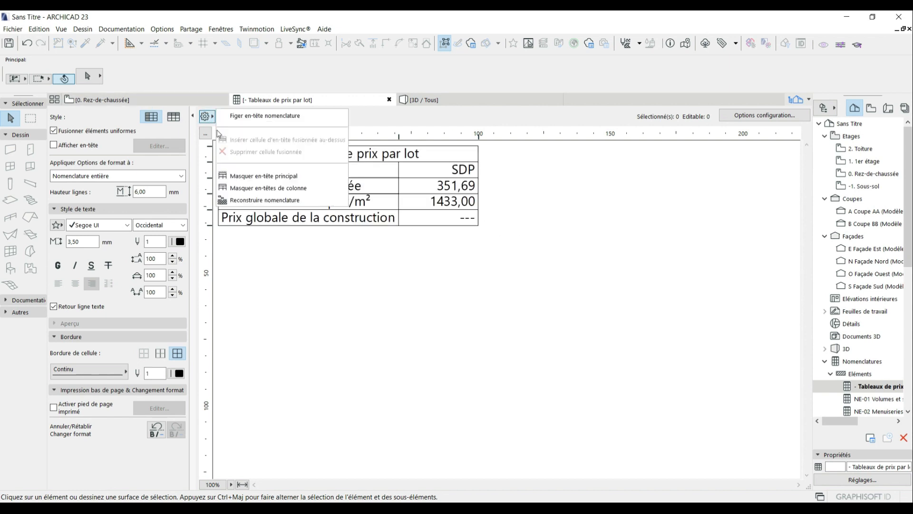
{"action": "left_click", "coordinate": [287, 200]}
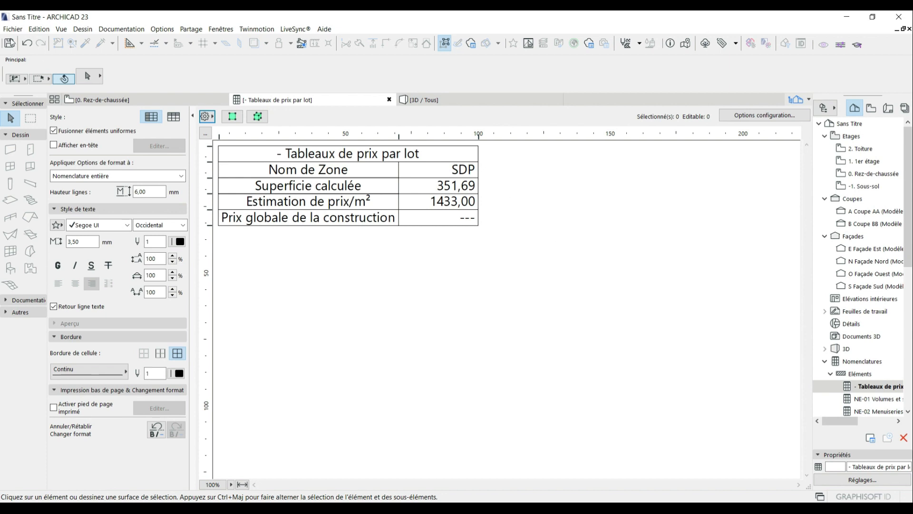
Make the Prix globale de la construction property available for all classifications, accept the change and return to the Rez-de-chaussée plan.
{"action": "left_click", "coordinate": [133, 31]}
{"action": "mouse_move", "coordinate": [162, 29]}
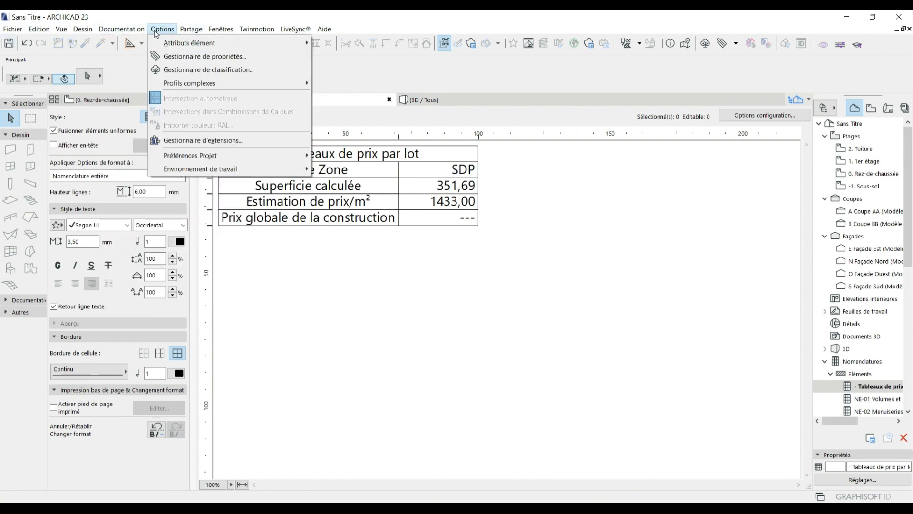
{"action": "left_click", "coordinate": [166, 57]}
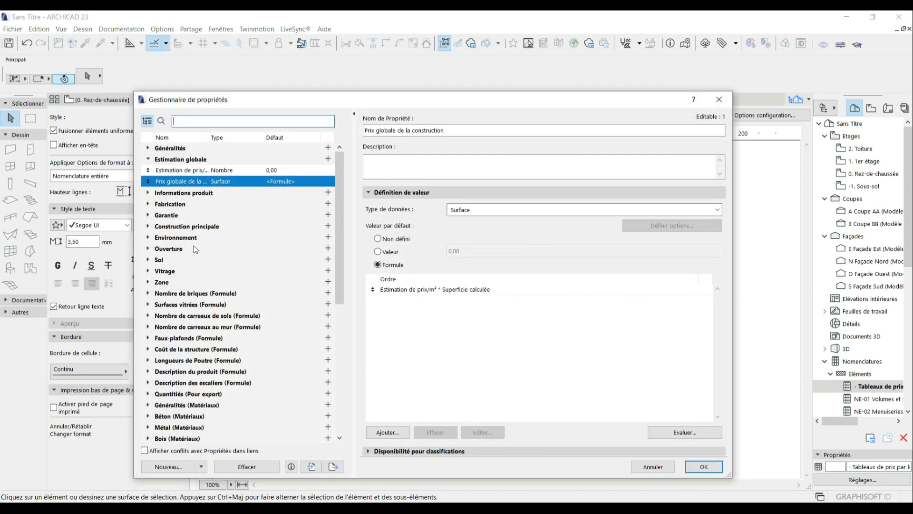
{"action": "left_click", "coordinate": [369, 452]}
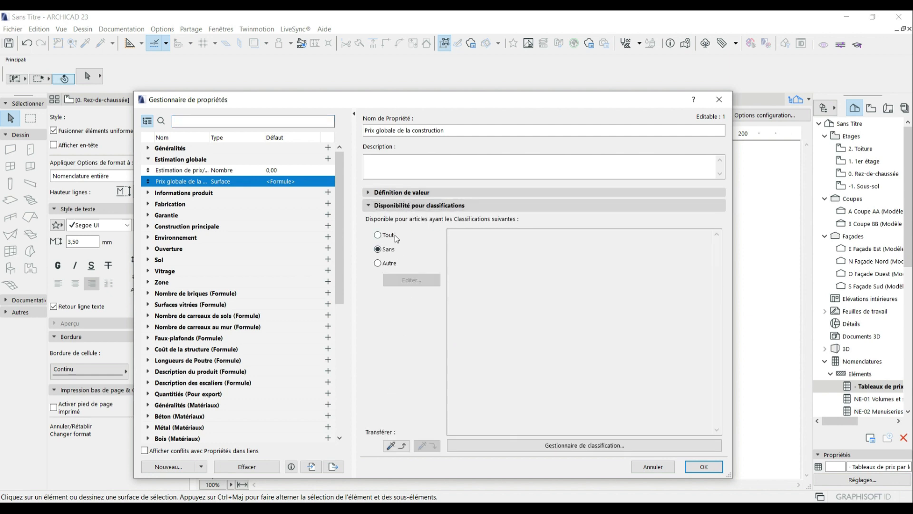
{"action": "left_click", "coordinate": [389, 238]}
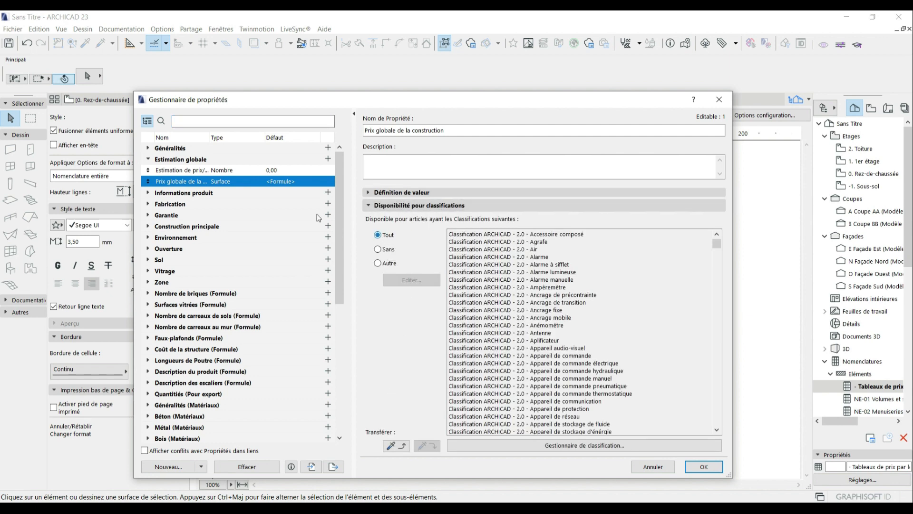
{"action": "left_click", "coordinate": [209, 170]}
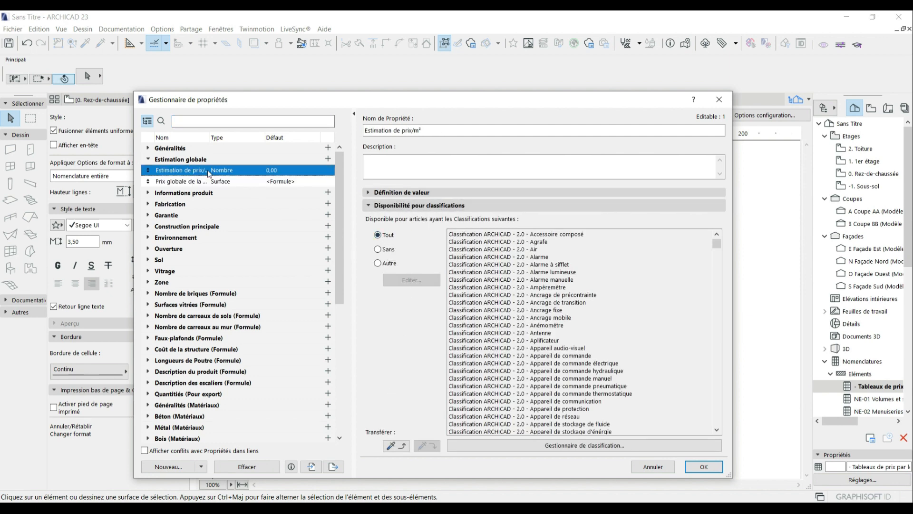
{"action": "left_click", "coordinate": [215, 180]}
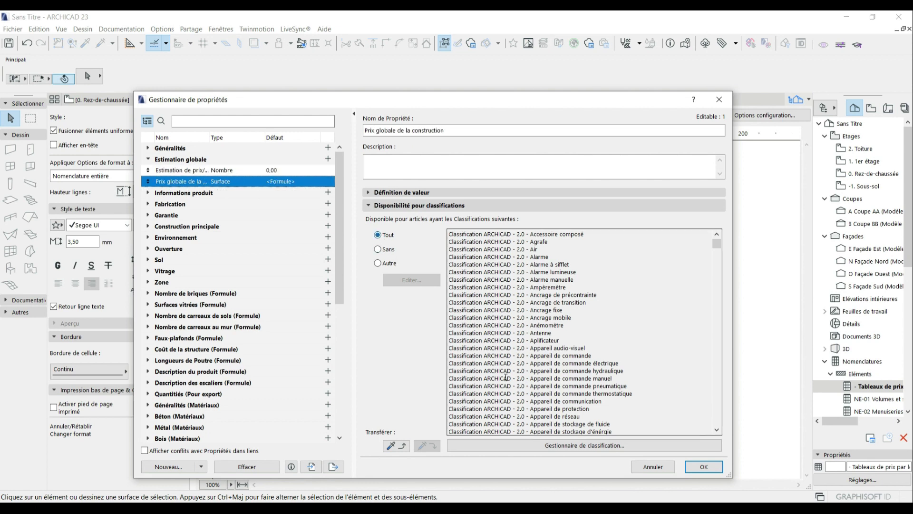
{"action": "left_click", "coordinate": [704, 467]}
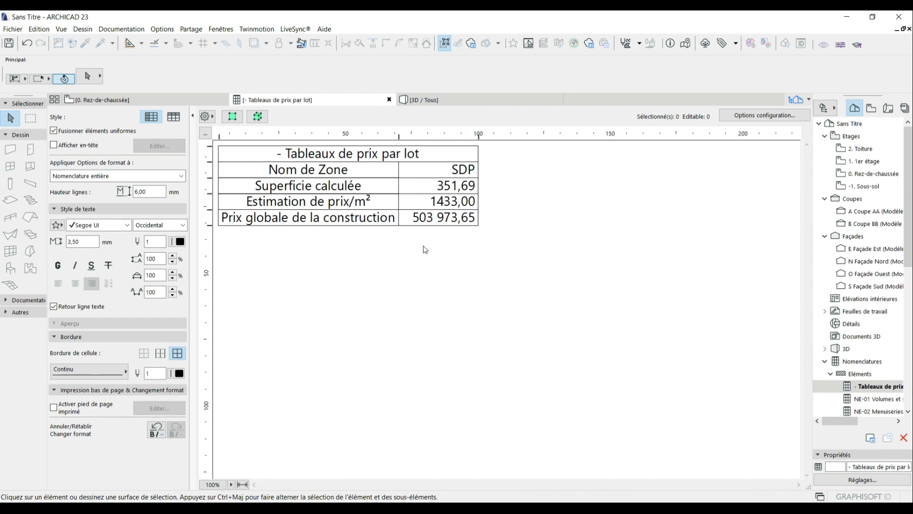
{"action": "left_click", "coordinate": [173, 103]}
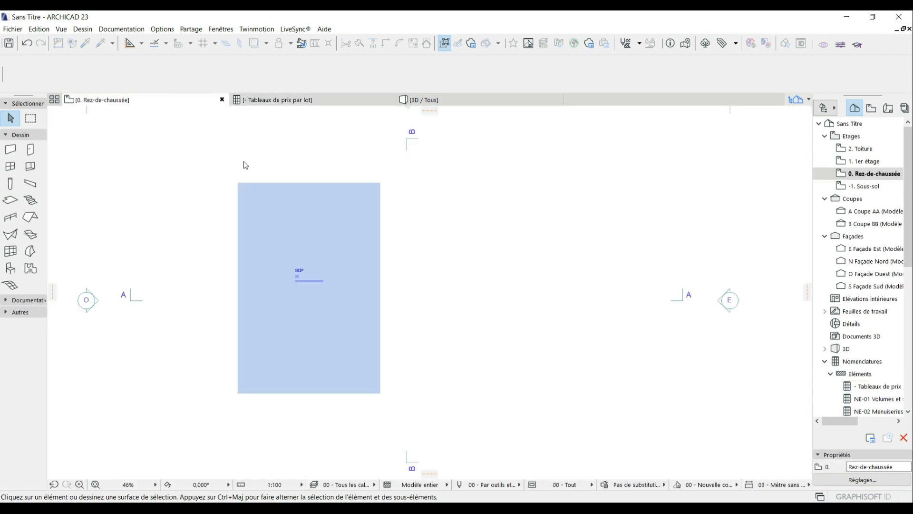
{"action": "key", "text": "z"}
{"action": "left_click", "coordinate": [352, 216]}
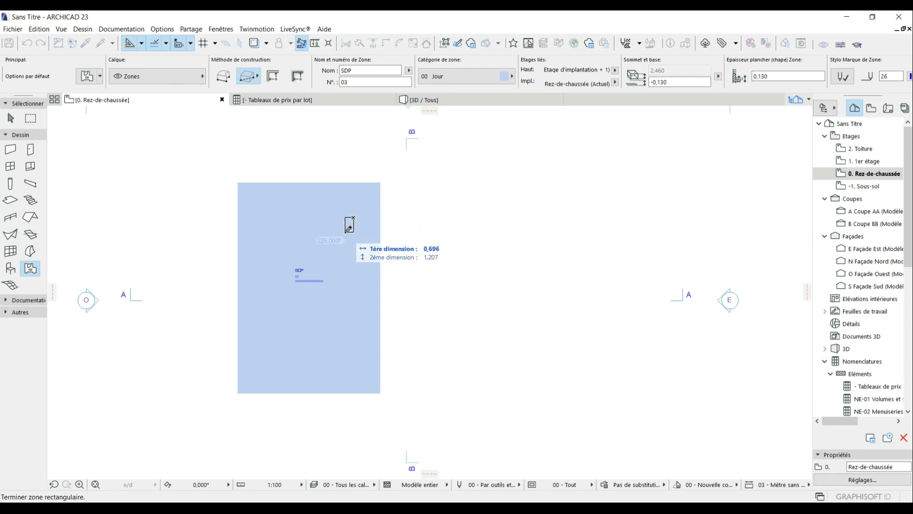
{"action": "key", "text": "Escape"}
{"action": "key", "text": "Escape"}
Shrink the SDP zone on the Rez-de-chaussée plan to about 116 m² by offsetting its upper and lower edges inward.
{"action": "left_click", "coordinate": [312, 185]}
{"action": "left_click", "coordinate": [310, 183]}
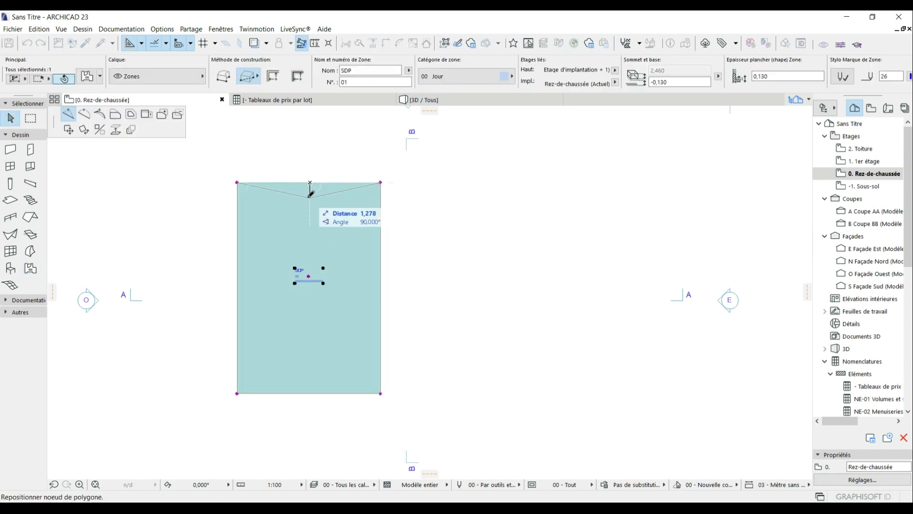
{"action": "left_click", "coordinate": [116, 114]}
{"action": "left_click", "coordinate": [321, 233]}
{"action": "left_click", "coordinate": [347, 394]}
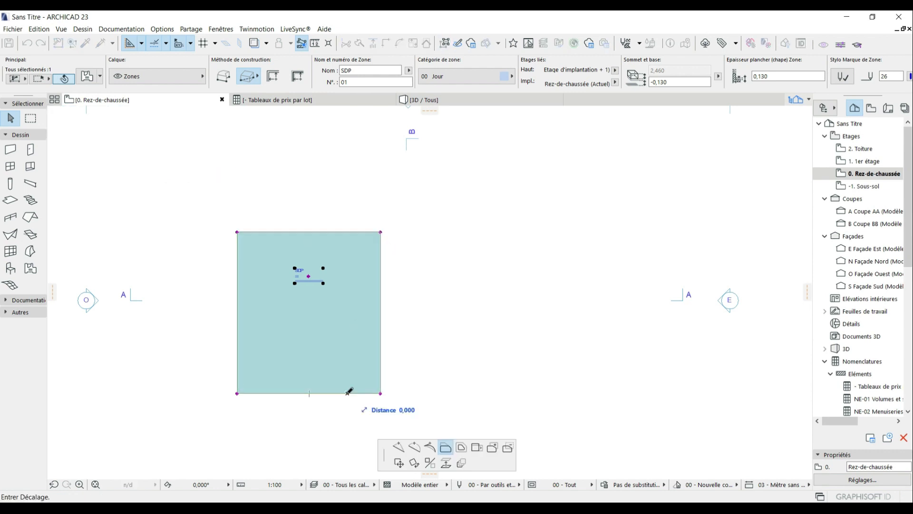
{"action": "left_click", "coordinate": [349, 353]}
Offset the ground-floor SDP zone's right edge inward to reach about 81 m² and recentre its zone stamp.
{"action": "scroll", "coordinate": [310, 276], "scroll_direction": "up", "scroll_amount": 2}
{"action": "scroll", "coordinate": [310, 276], "scroll_direction": "up", "scroll_amount": 3}
{"action": "scroll", "coordinate": [310, 276], "scroll_direction": "down", "scroll_amount": 2}
{"action": "left_click", "coordinate": [495, 331]}
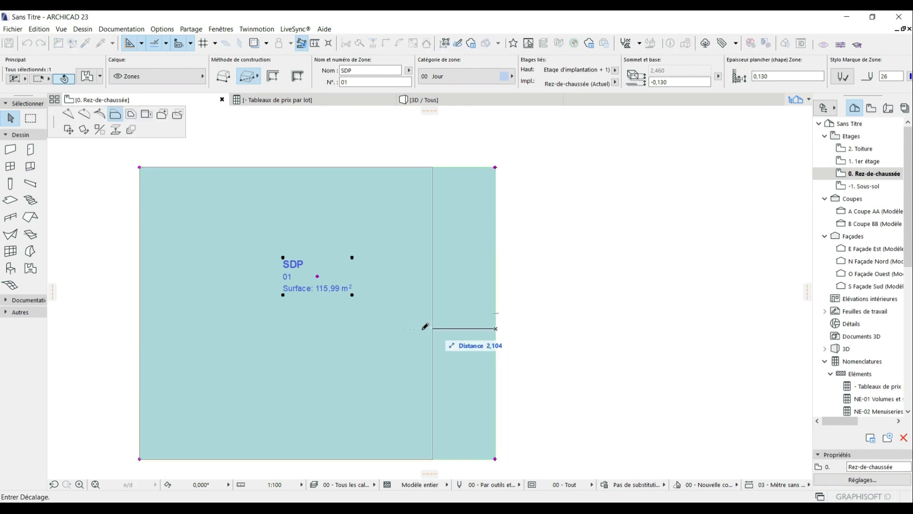
{"action": "left_click", "coordinate": [393, 335]}
{"action": "left_click", "coordinate": [319, 279]}
{"action": "left_click", "coordinate": [275, 287]}
On the 1er étage plan, shrink SDP zone 02 to about 57 m² by offsetting its upper and lower edges inward.
{"action": "left_click", "coordinate": [875, 161]}
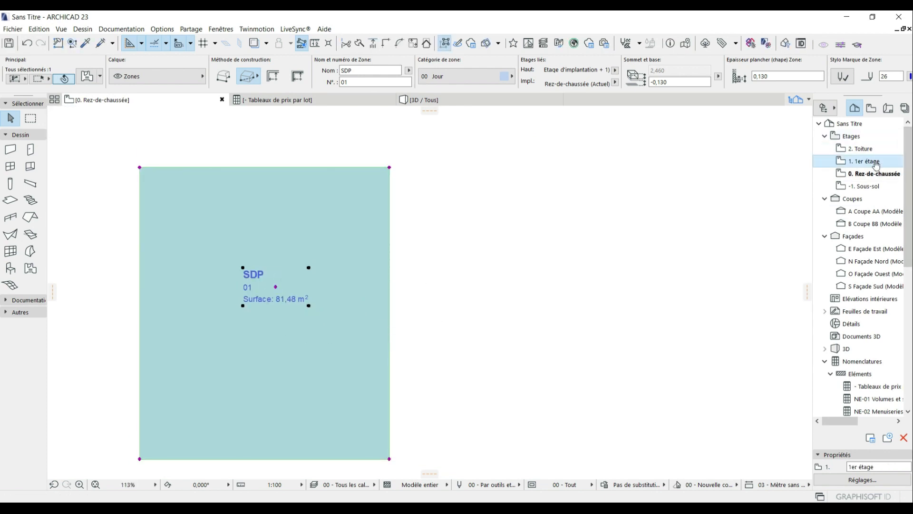
{"action": "double_click", "coordinate": [875, 161]}
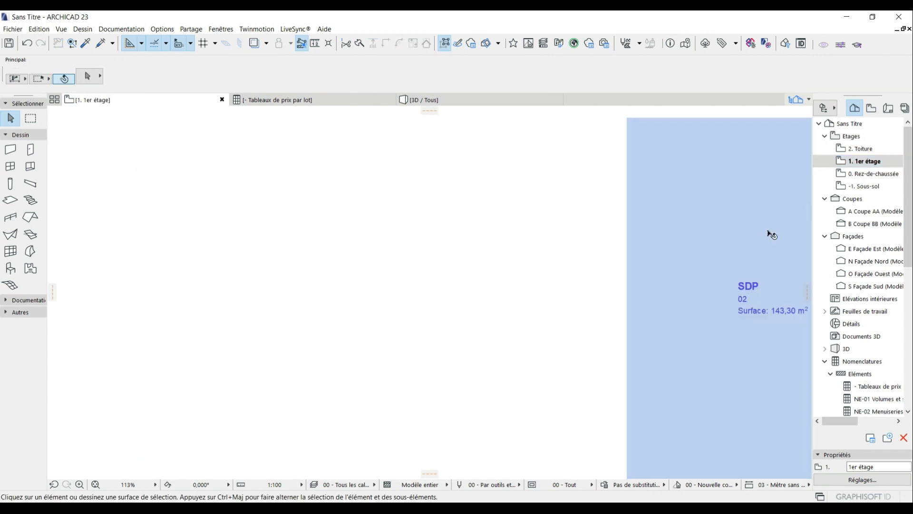
{"action": "middle_click_drag", "start_coordinate": [684, 260], "coordinate": [331, 253]}
{"action": "left_click", "coordinate": [523, 272]}
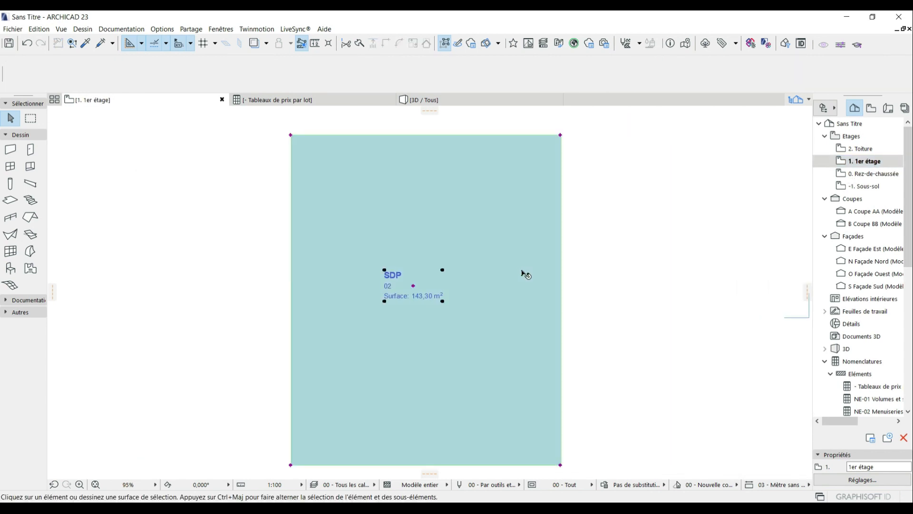
{"action": "left_click_drag", "start_coordinate": [474, 136], "coordinate": [489, 217]}
{"action": "left_click_drag", "start_coordinate": [475, 465], "coordinate": [458, 348]}
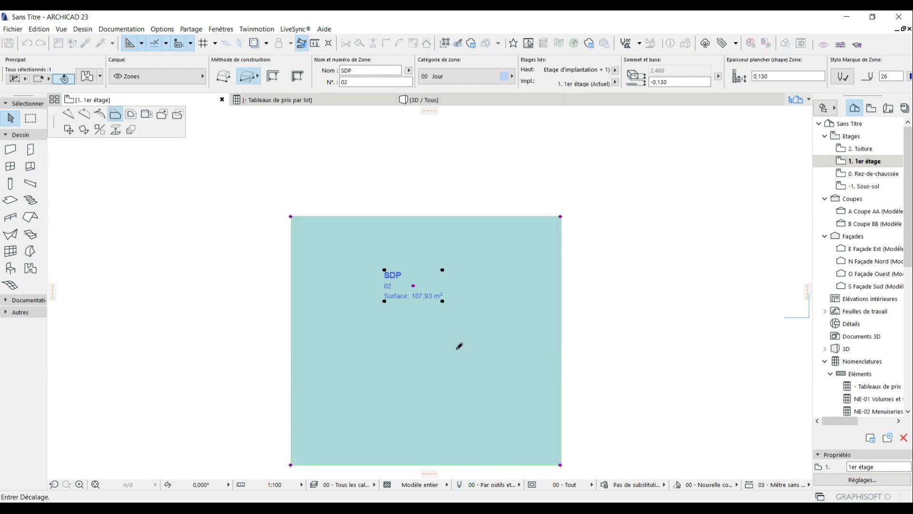
{"action": "left_click", "coordinate": [665, 346]}
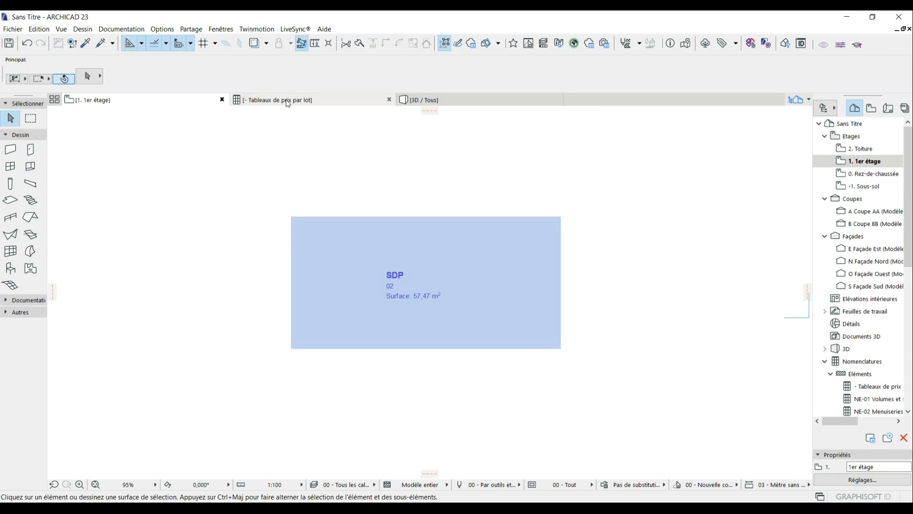
Check the Tableaux de prix par lot schedule, consult the lot percentages and ratios in the Budget estimatif spreadsheet in OpenOffice Calc, and return to ARCHICAD.
{"action": "left_click", "coordinate": [288, 100]}
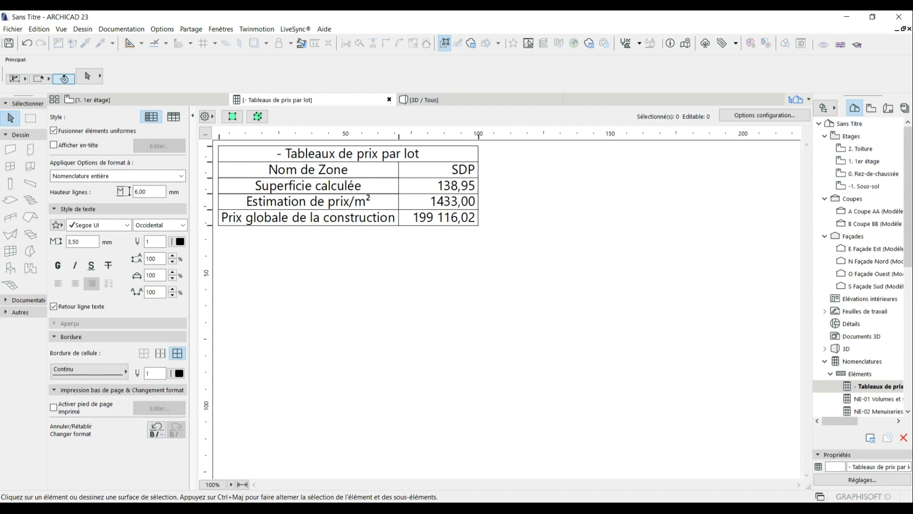
{"action": "key", "text": "alt+Tab"}
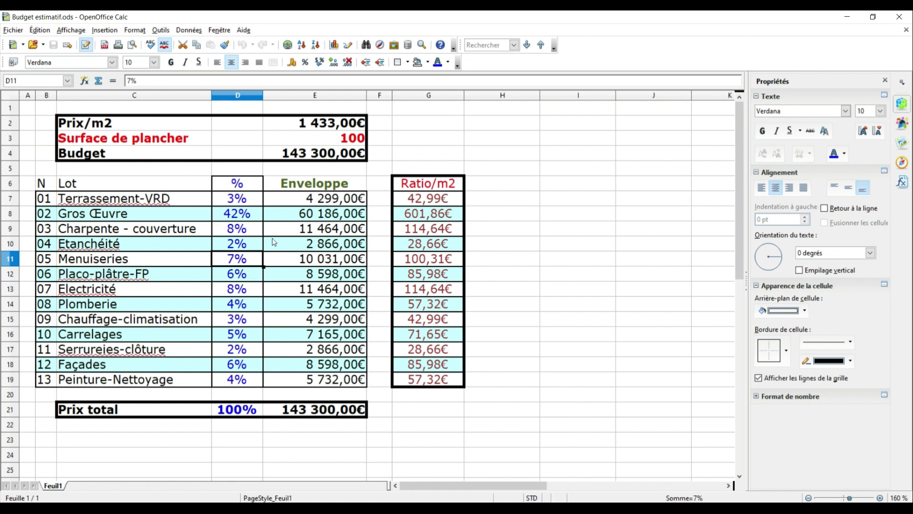
{"action": "left_click", "coordinate": [407, 508]}
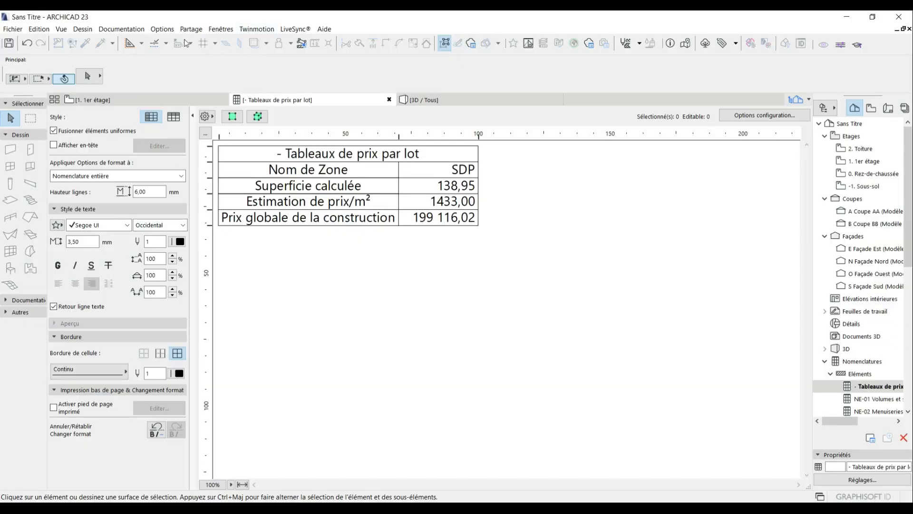
Create a new property named Ligne vide 1 in the Estimation globale group of the property manager.
{"action": "left_click", "coordinate": [162, 29]}
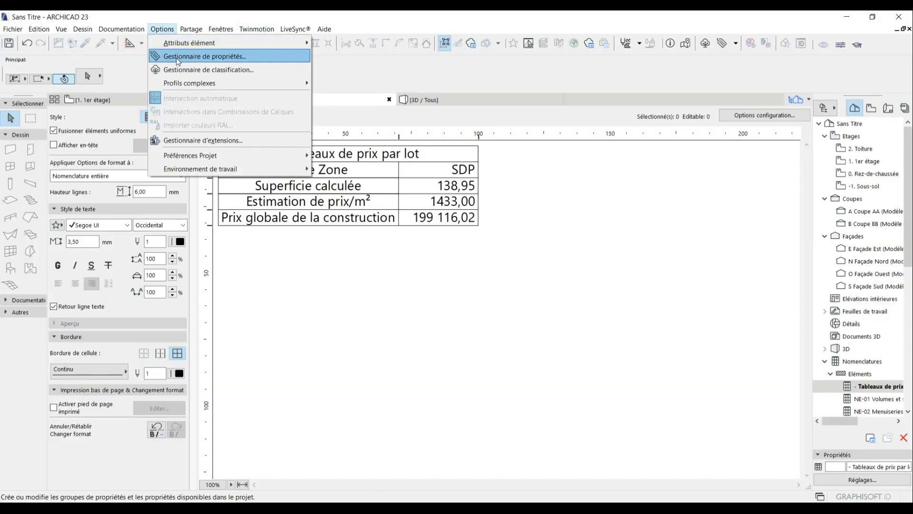
{"action": "left_click", "coordinate": [177, 57]}
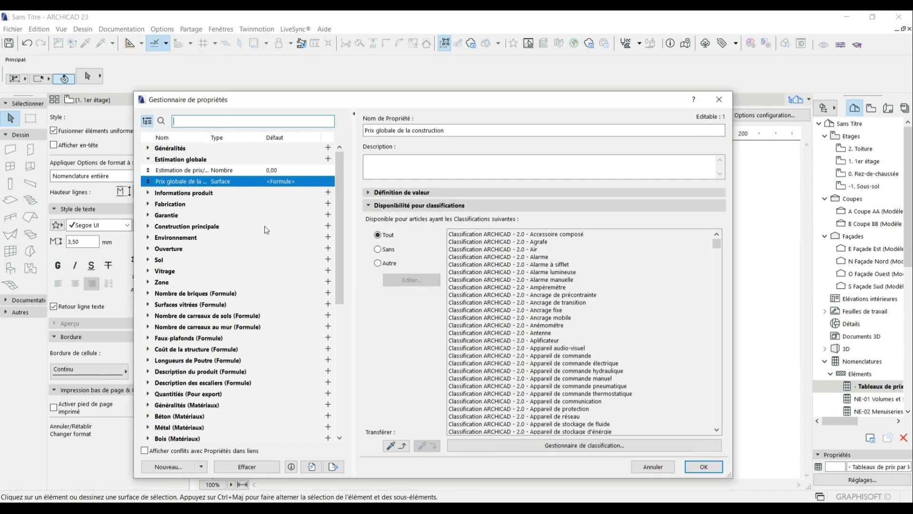
{"action": "left_click_drag", "start_coordinate": [371, 102], "coordinate": [370, 87]}
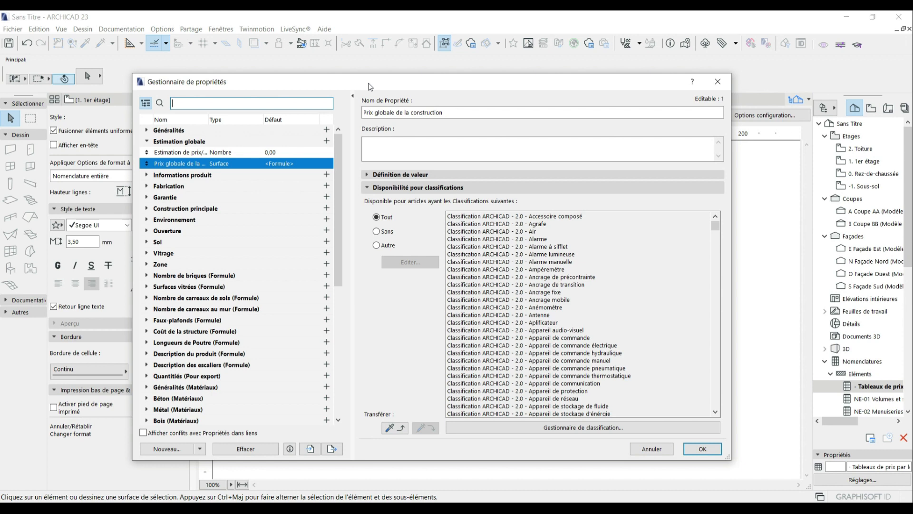
{"action": "left_click_drag", "start_coordinate": [417, 84], "coordinate": [417, 80]}
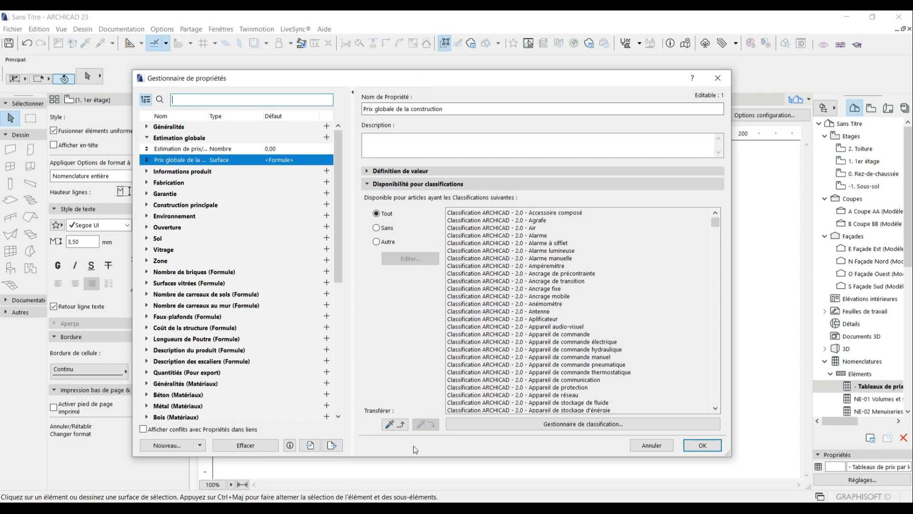
{"action": "mouse_move", "coordinate": [398, 508]}
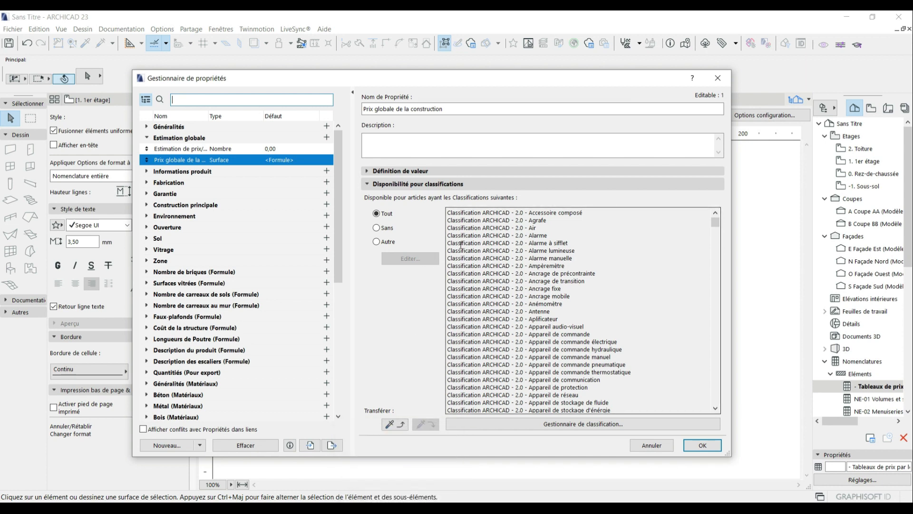
{"action": "left_click_drag", "start_coordinate": [559, 81], "coordinate": [561, 84]}
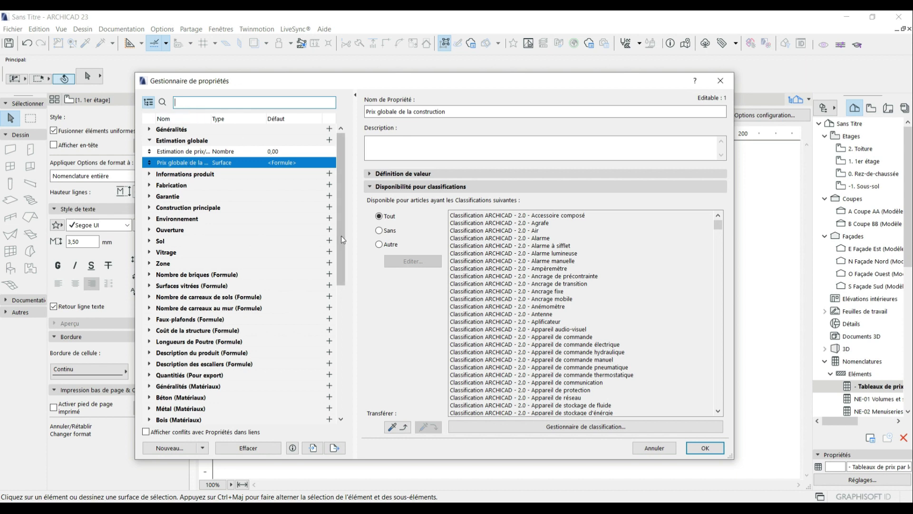
{"action": "left_click", "coordinate": [184, 446]}
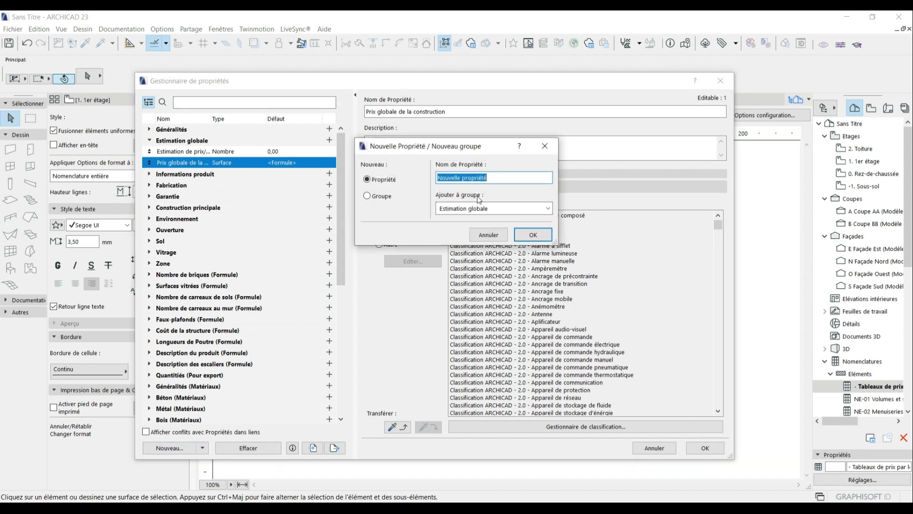
{"action": "type", "text": "Ligne vide 1"}
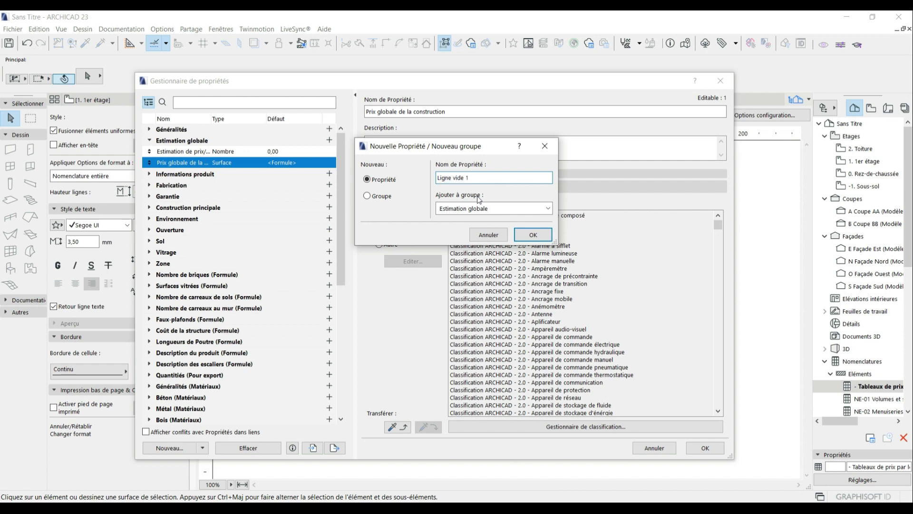
{"action": "left_click", "coordinate": [533, 235]}
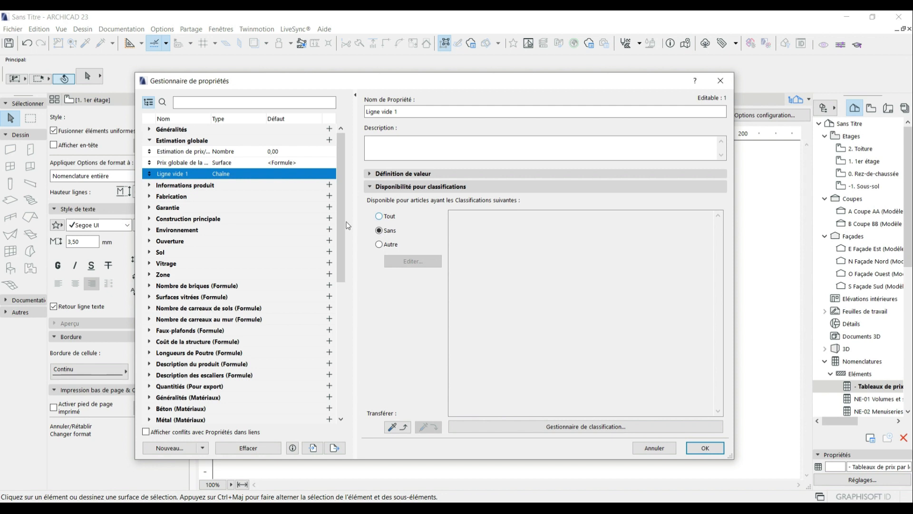
Make Ligne vide 1 available for all classifications, keep its Chaîne default value empty and accept the property manager.
{"action": "left_click", "coordinate": [379, 216]}
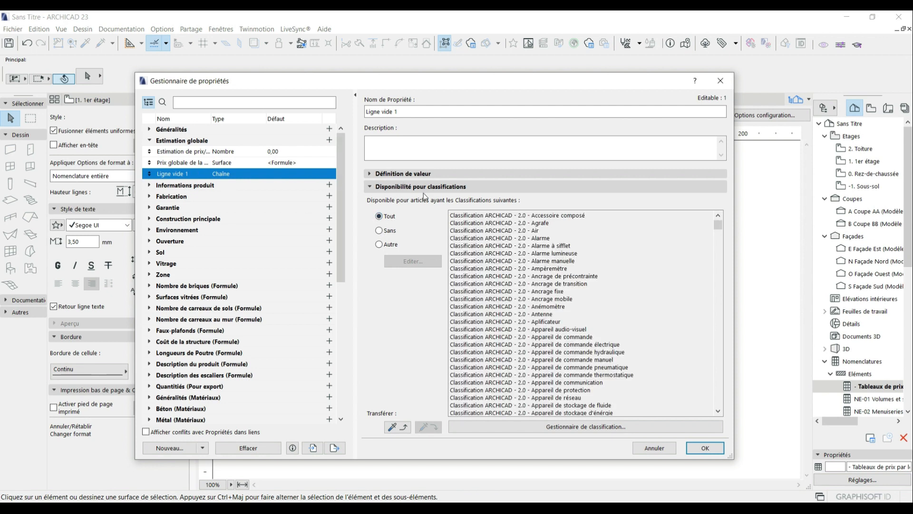
{"action": "left_click", "coordinate": [452, 173]}
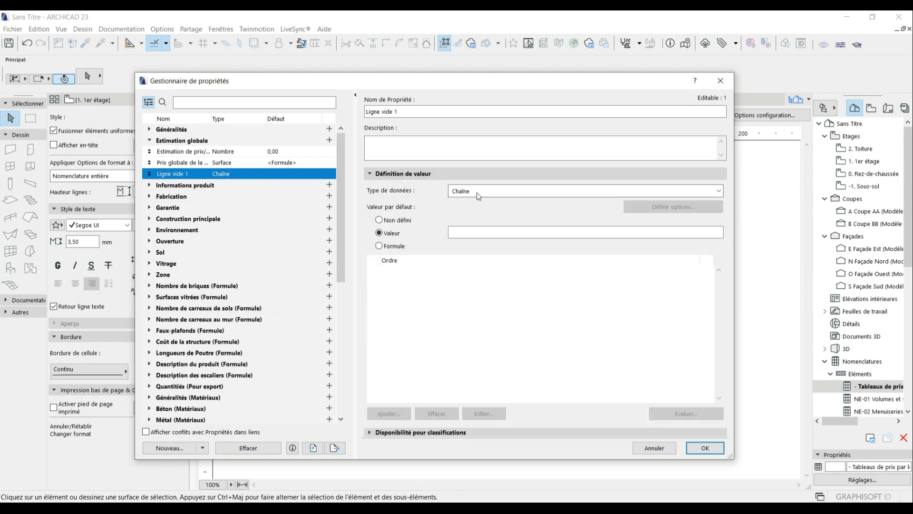
{"action": "left_click", "coordinate": [485, 233]}
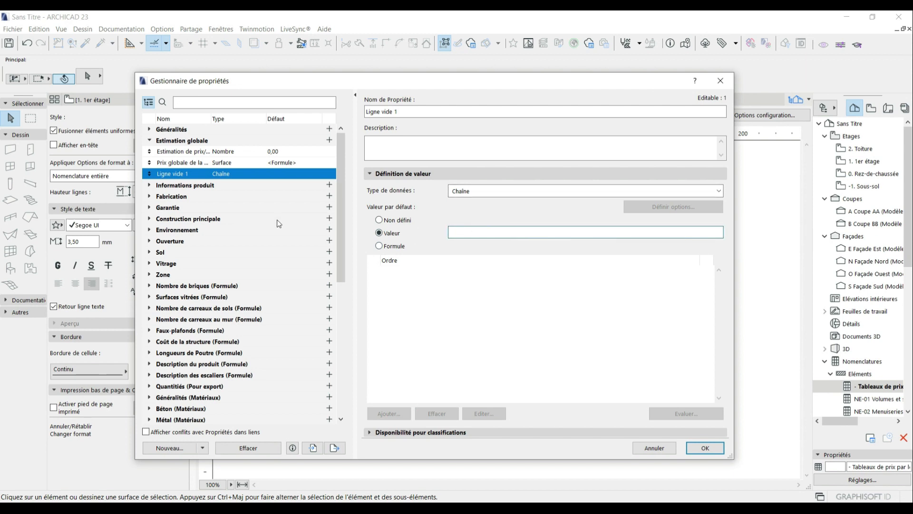
{"action": "left_click", "coordinate": [705, 448]}
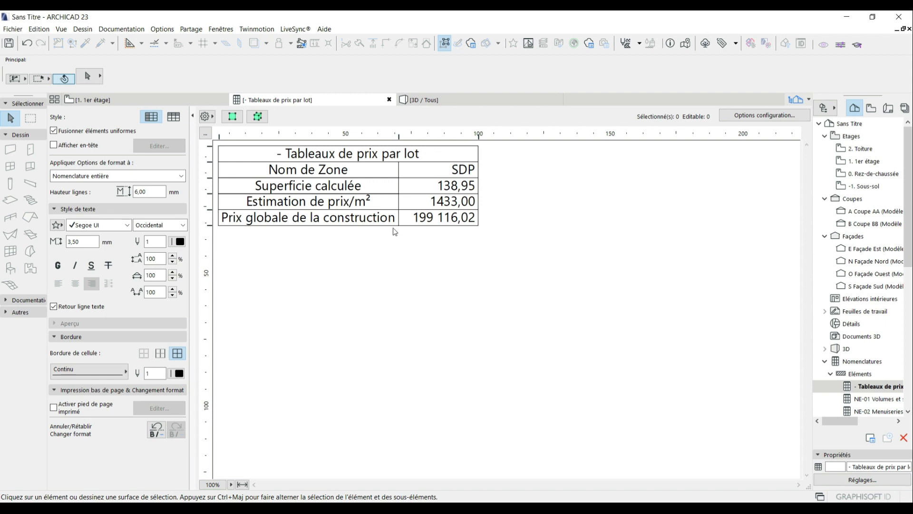
Add the Ligne vide 1 property from Estimation globale as a field of the Tableaux de prix par lot schedule.
{"action": "left_click", "coordinate": [799, 114]}
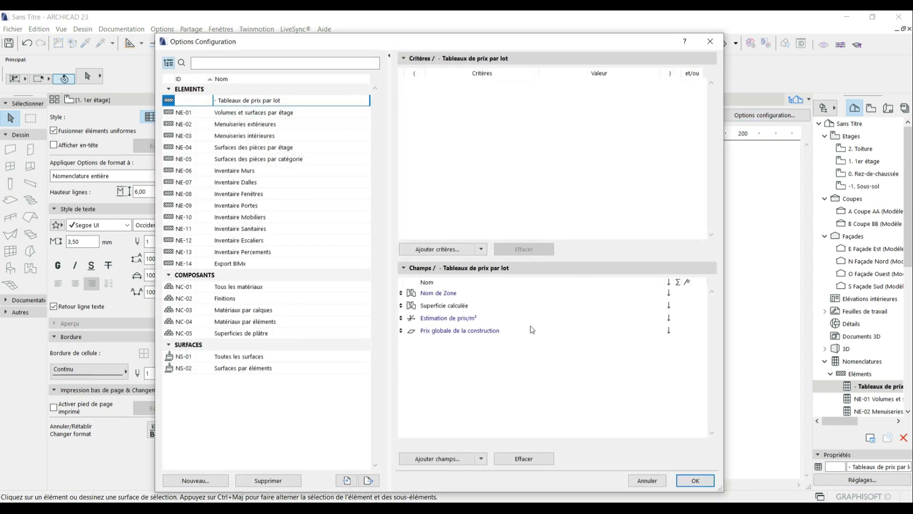
{"action": "left_click", "coordinate": [444, 459]}
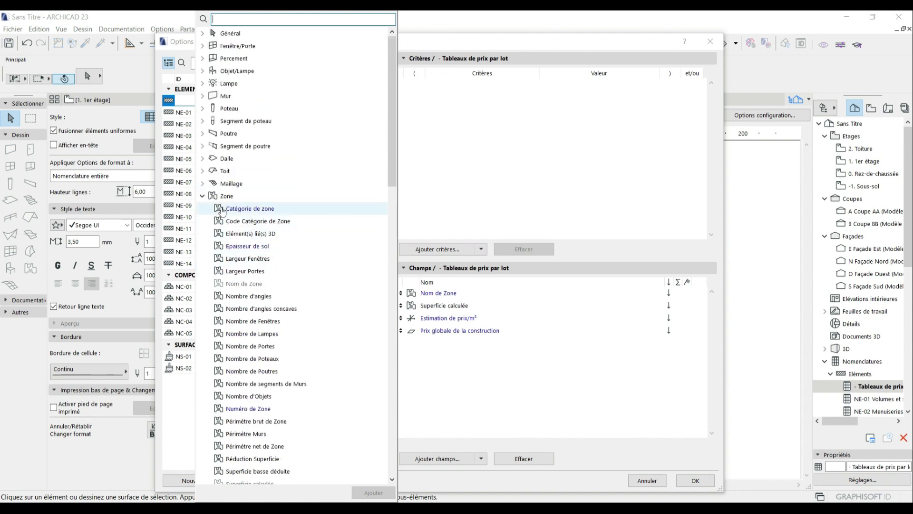
{"action": "left_click", "coordinate": [203, 196]}
{"action": "scroll", "coordinate": [245, 255], "scroll_direction": "down", "scroll_amount": 5}
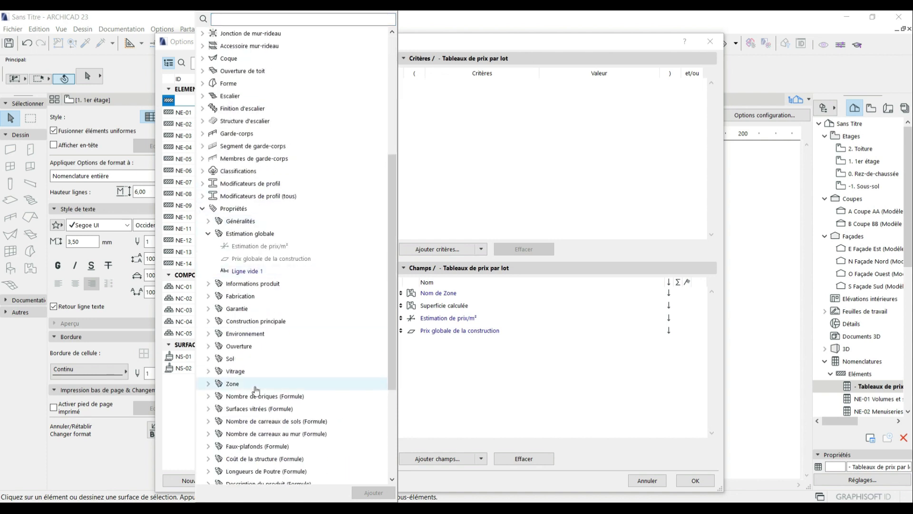
{"action": "double_click", "coordinate": [255, 272]}
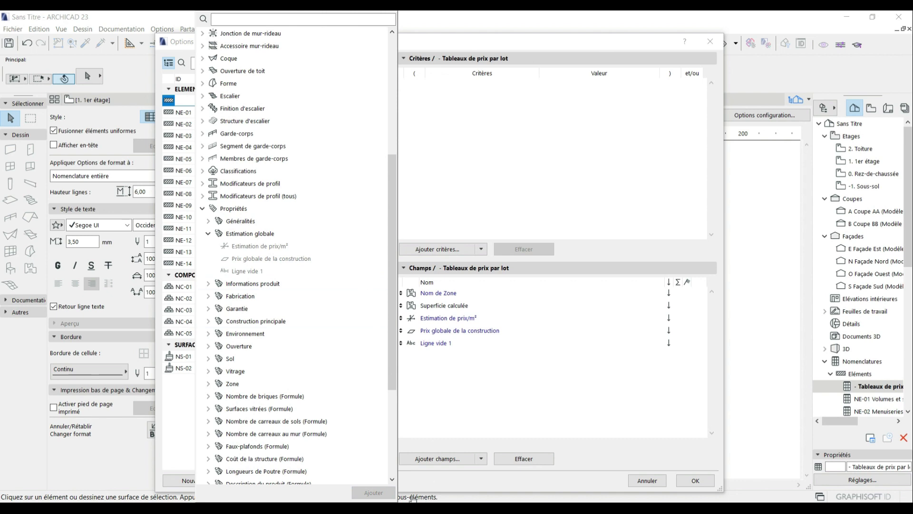
{"action": "left_click", "coordinate": [554, 393]}
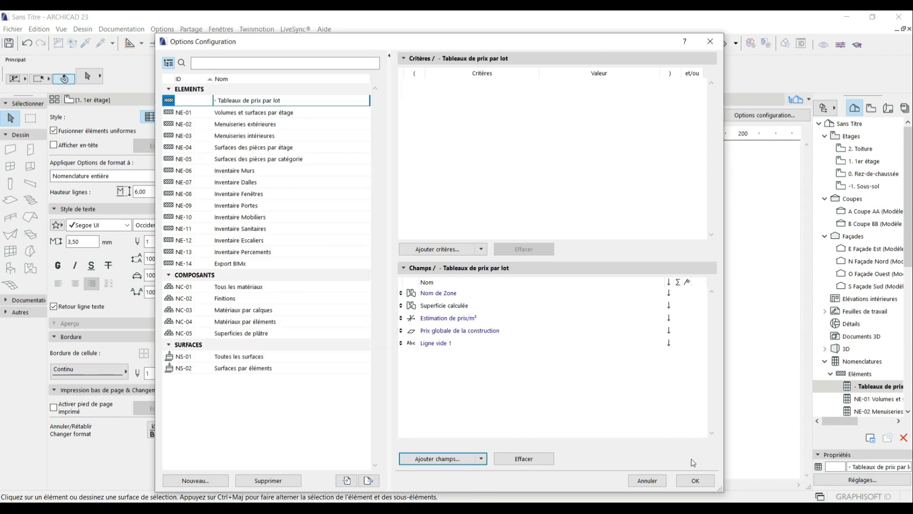
{"action": "left_click", "coordinate": [695, 482]}
Clear the Ligne vide 1 heading text in the schedule so that the last row is blank.
{"action": "left_click", "coordinate": [350, 235]}
{"action": "left_click_drag", "start_coordinate": [351, 234], "coordinate": [163, 236]}
{"action": "key", "text": "Delete"}
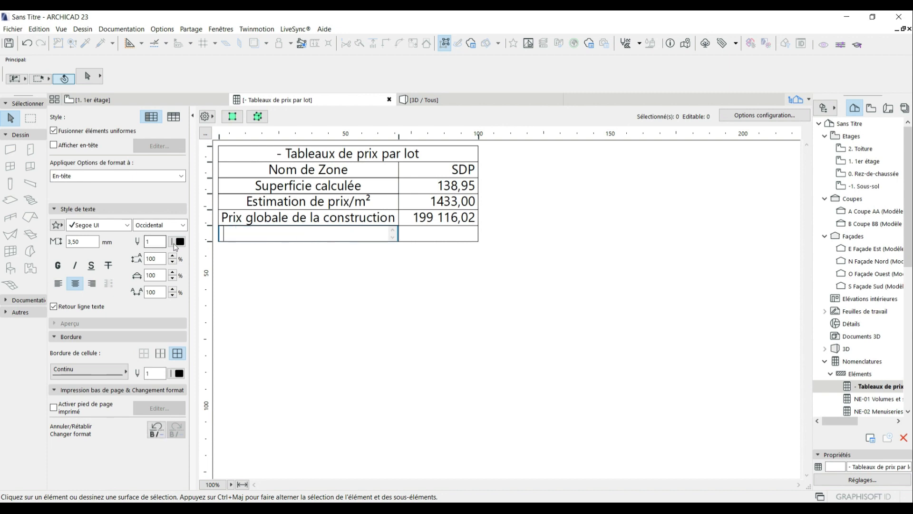
{"action": "left_click", "coordinate": [260, 298]}
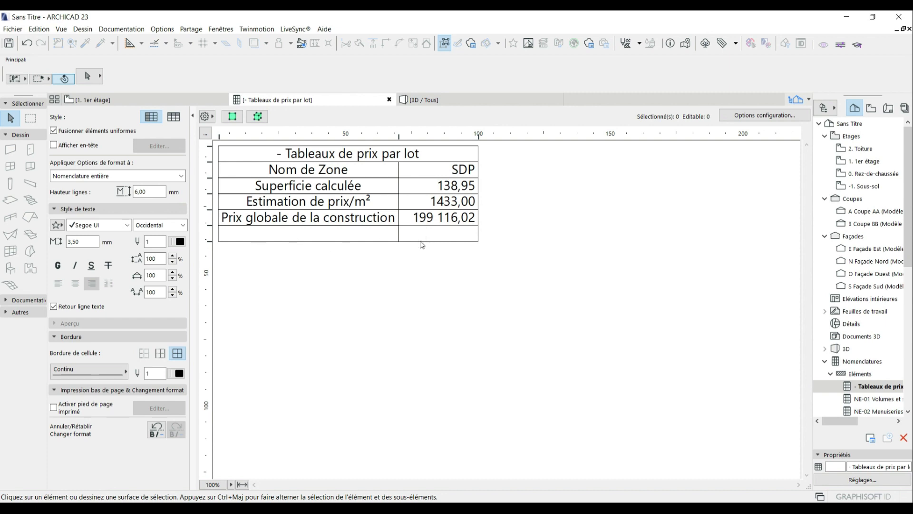
Create a new property named Ratio Terrassement in the Estimation globale group of the property manager.
{"action": "left_click", "coordinate": [163, 29]}
{"action": "left_click", "coordinate": [214, 54]}
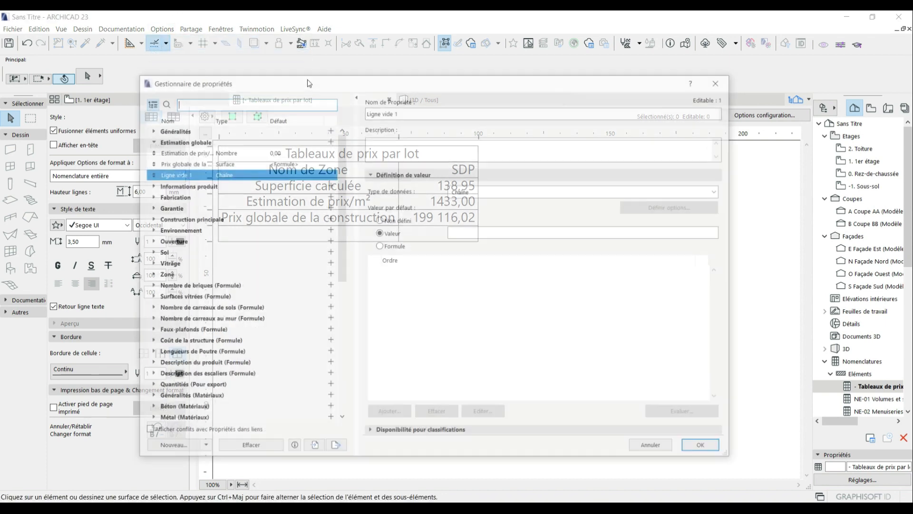
{"action": "left_click", "coordinate": [194, 448]}
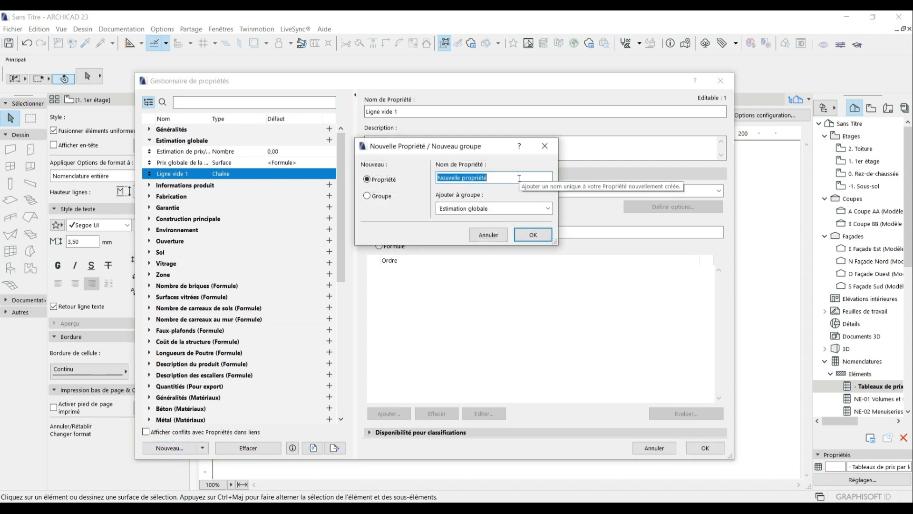
{"action": "type", "text": "R"}
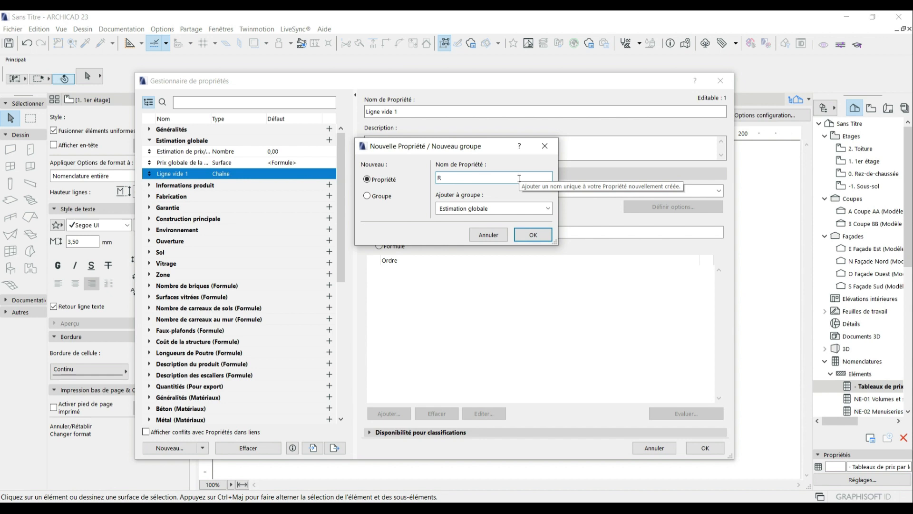
{"action": "type", "text": "o Terrassement"}
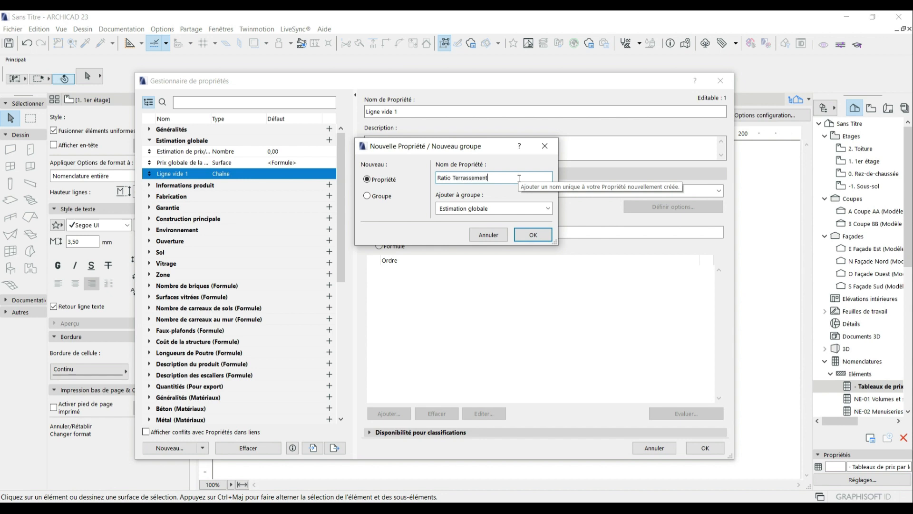
{"action": "left_click", "coordinate": [533, 235]}
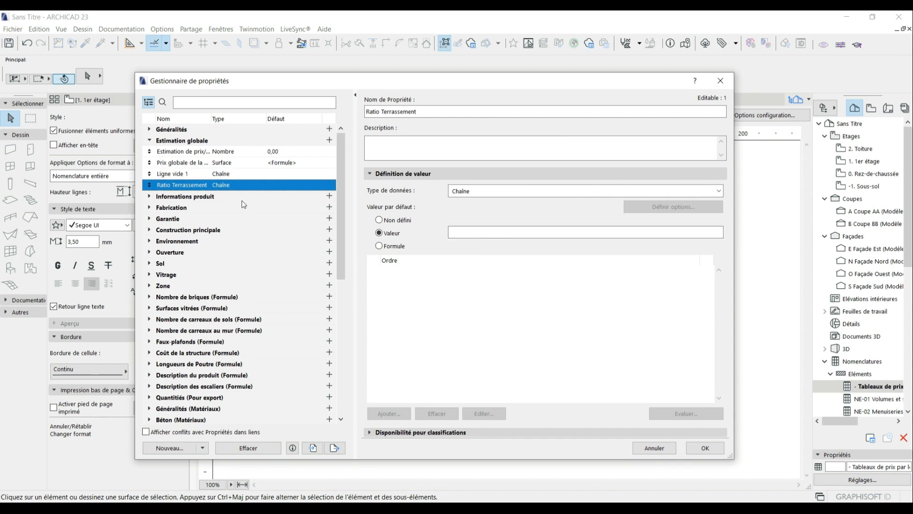
Set the data type of Ratio Terrassement to Nombre and make it available for all classifications.
{"action": "left_click", "coordinate": [484, 192]}
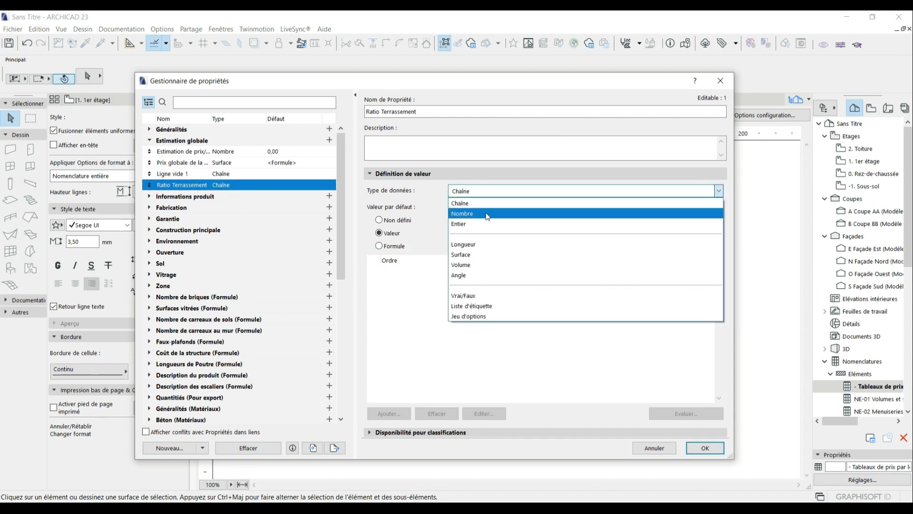
{"action": "left_click", "coordinate": [485, 213]}
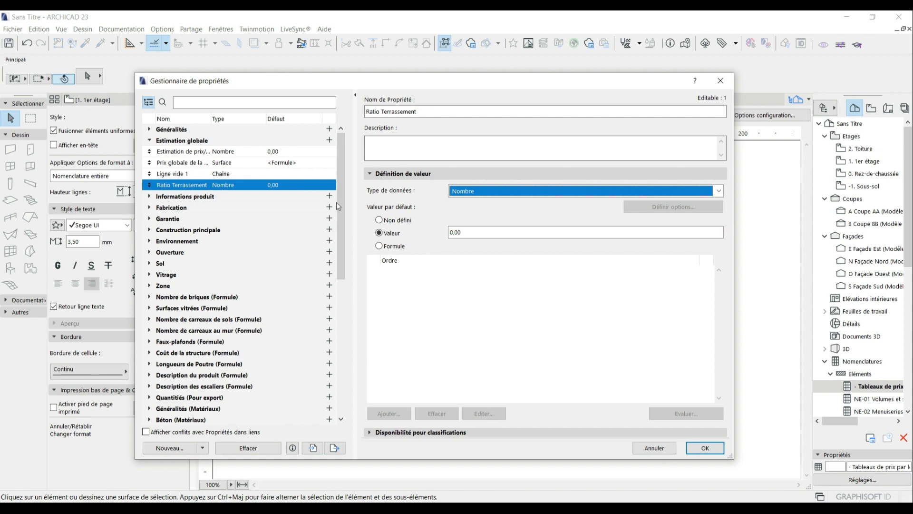
{"action": "left_click_drag", "start_coordinate": [481, 233], "coordinate": [450, 231]}
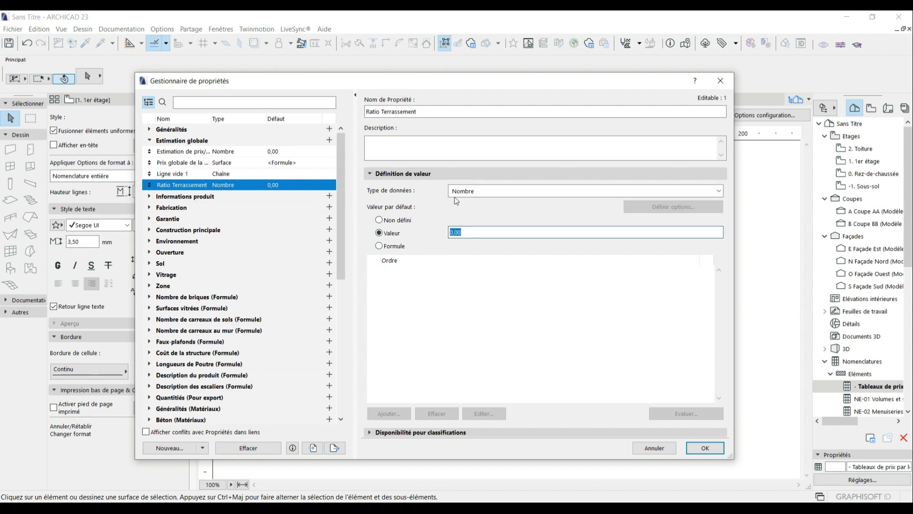
{"action": "left_click", "coordinate": [487, 189]}
{"action": "left_click", "coordinate": [407, 278]}
{"action": "left_click_drag", "start_coordinate": [467, 233], "coordinate": [400, 236]}
{"action": "left_click", "coordinate": [372, 432]}
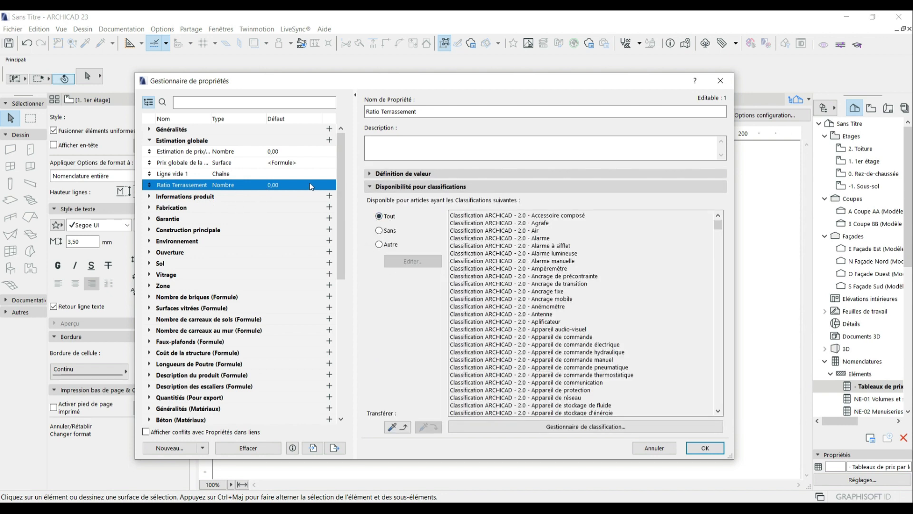
Create the property Lot 01 Terrassement in the Estimation globale group and make it available for all classifications.
{"action": "left_click", "coordinate": [170, 447]}
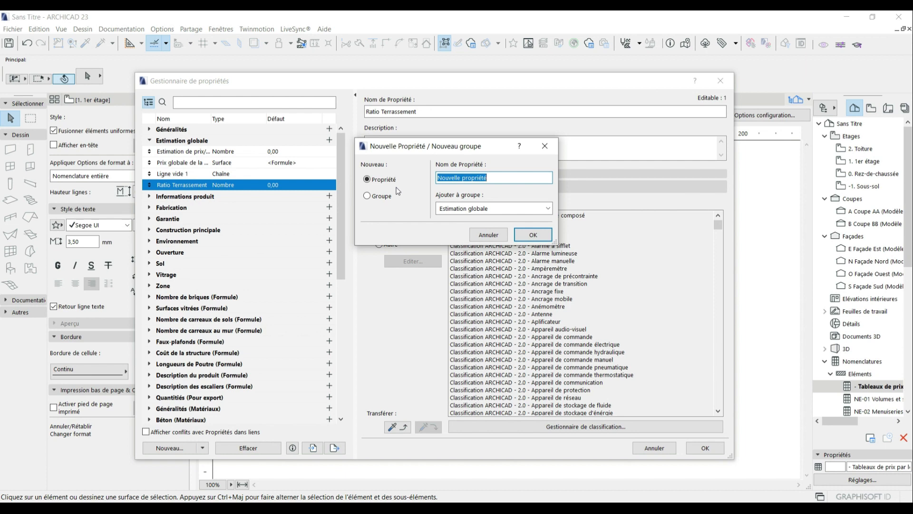
{"action": "type", "text": "Lot 01 Terrassement"}
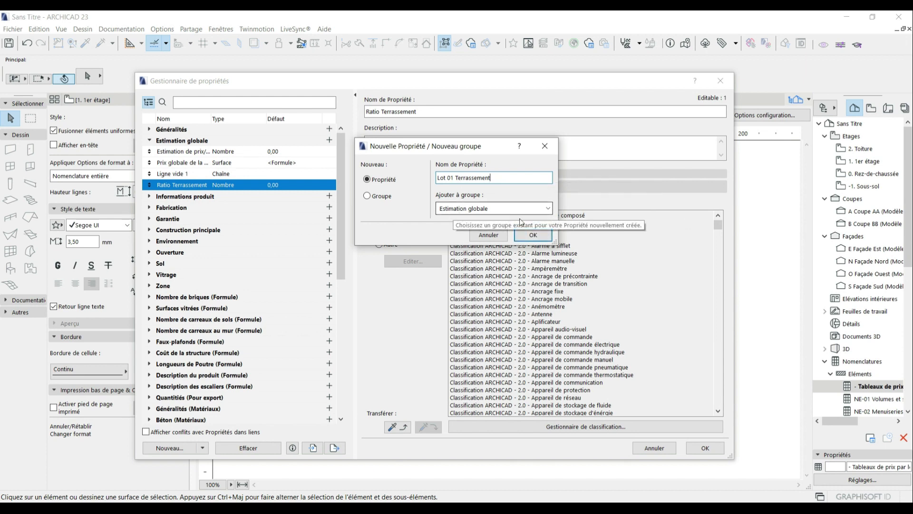
{"action": "left_click", "coordinate": [533, 235]}
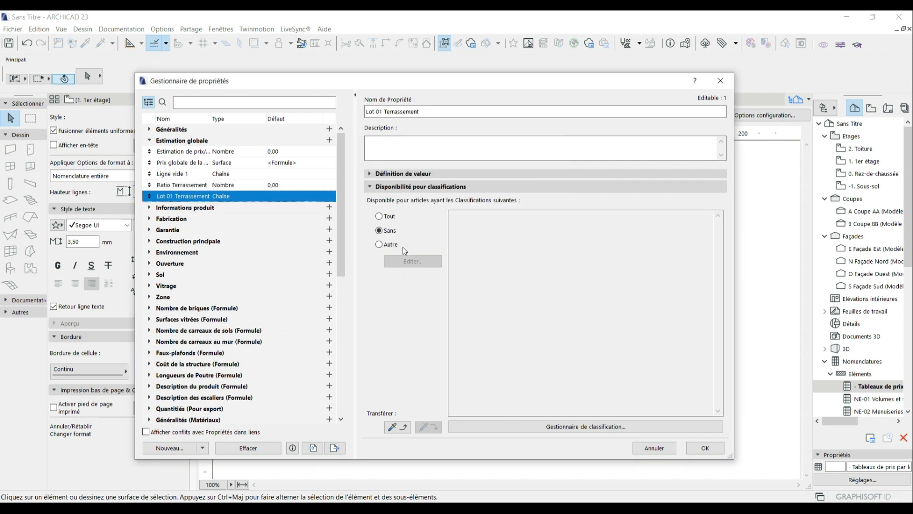
{"action": "left_click", "coordinate": [379, 216]}
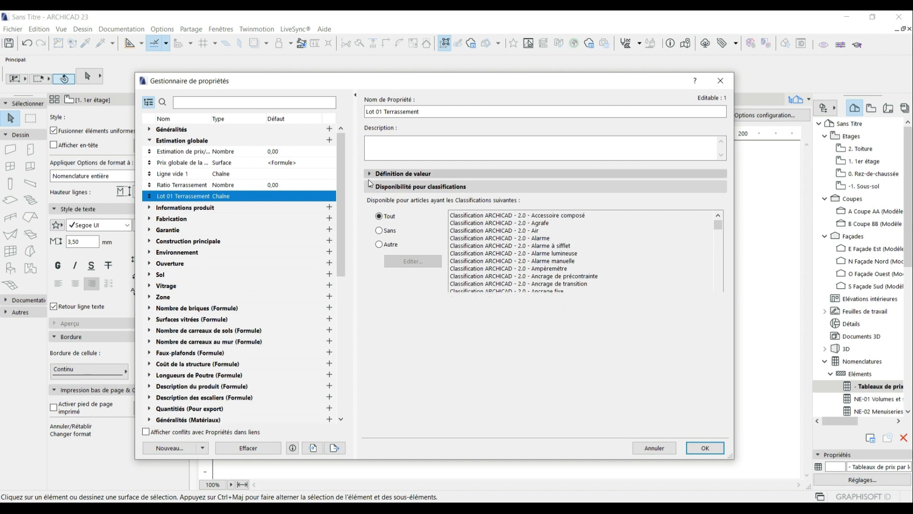
Define the default value of Lot 01 Terrassement by formula, starting with the Prix globale de la construction property.
{"action": "left_click", "coordinate": [370, 174]}
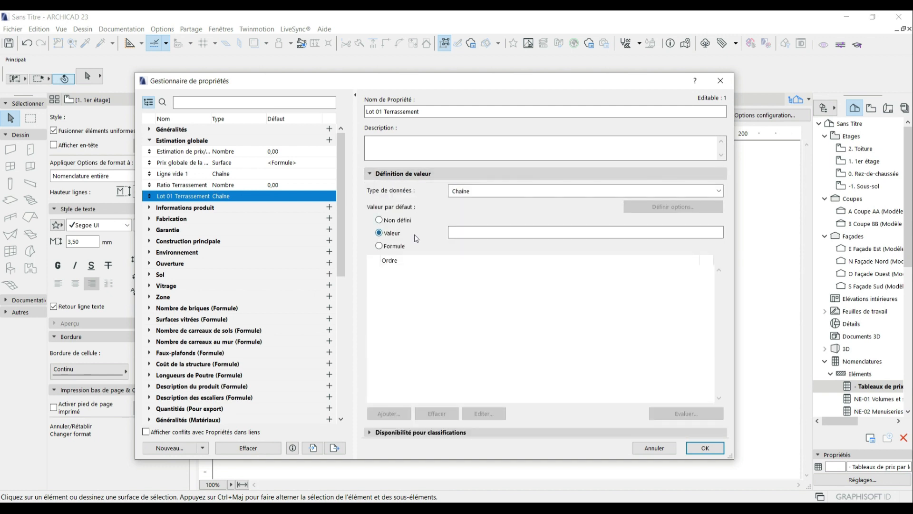
{"action": "left_click", "coordinate": [398, 249]}
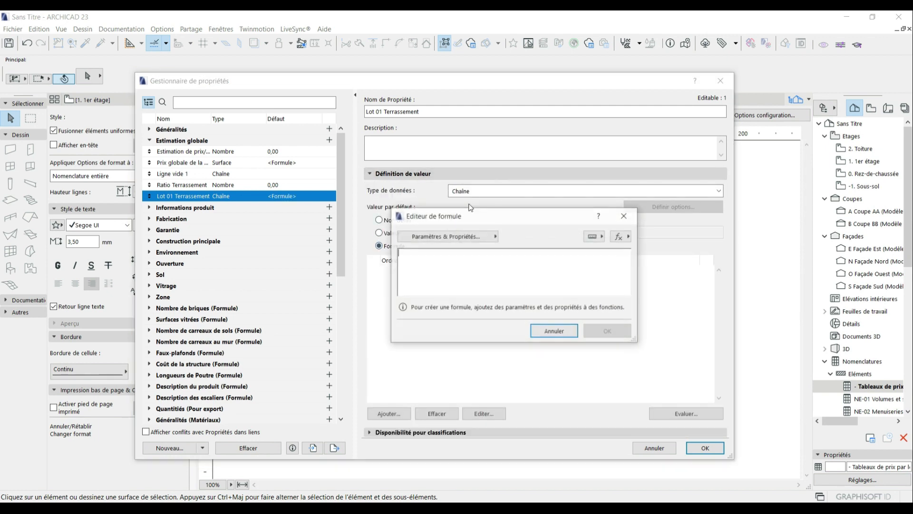
{"action": "left_click", "coordinate": [554, 331]}
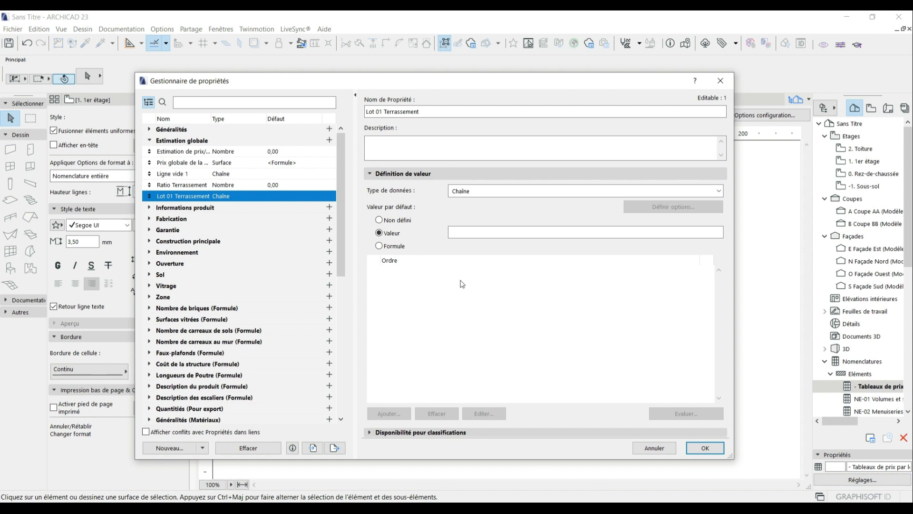
{"action": "left_click", "coordinate": [395, 246]}
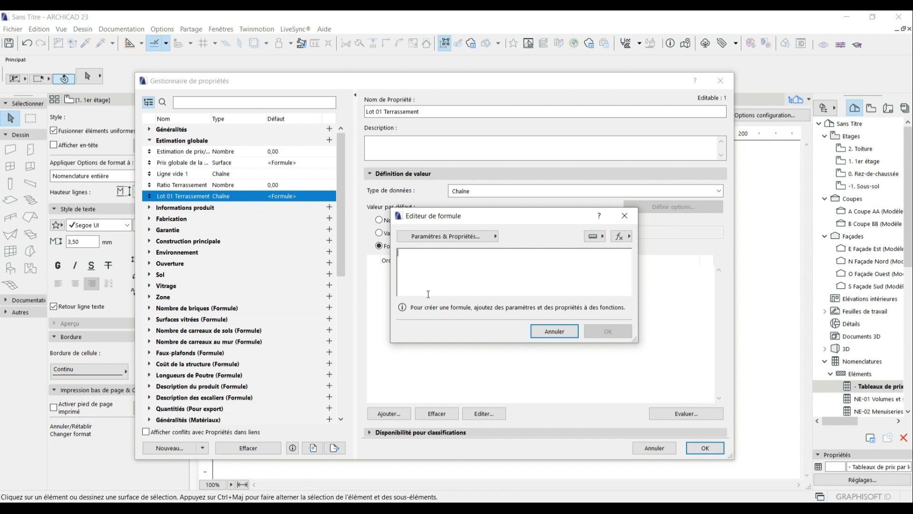
{"action": "left_click", "coordinate": [455, 236]}
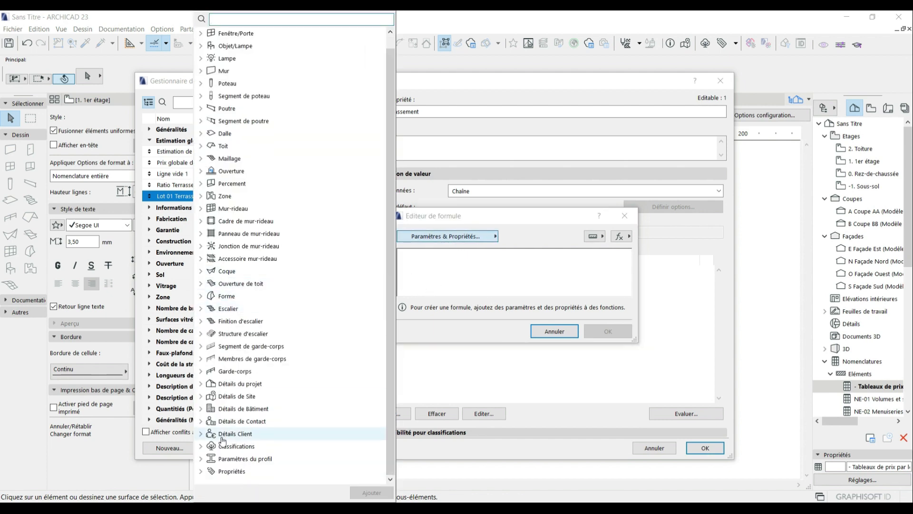
{"action": "left_click", "coordinate": [201, 472]}
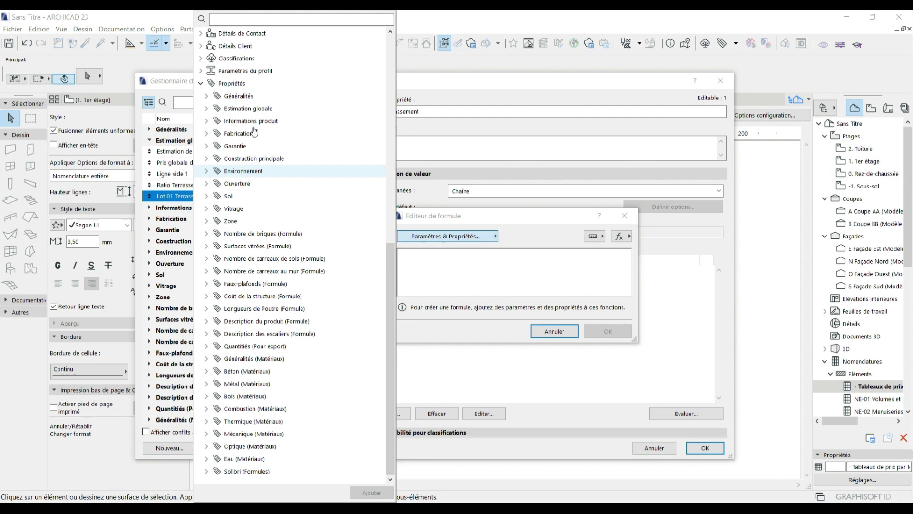
{"action": "left_click", "coordinate": [206, 109]}
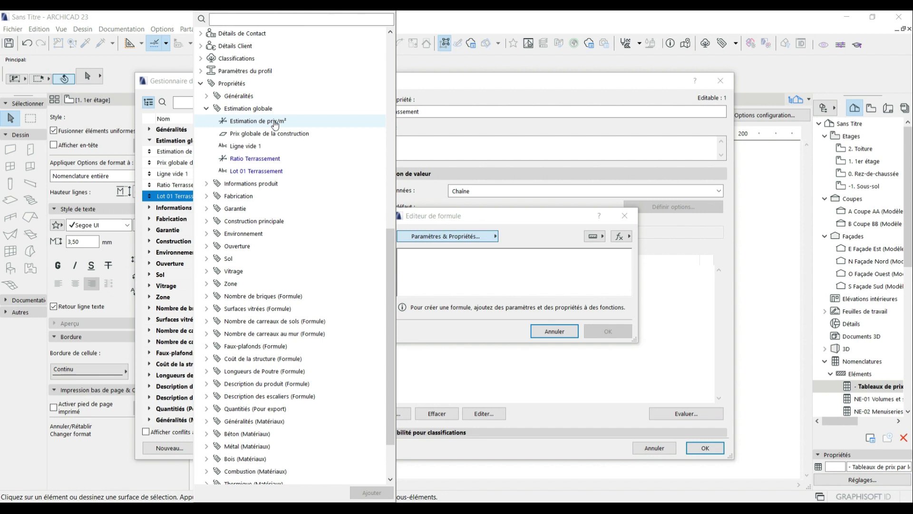
{"action": "double_click", "coordinate": [275, 135]}
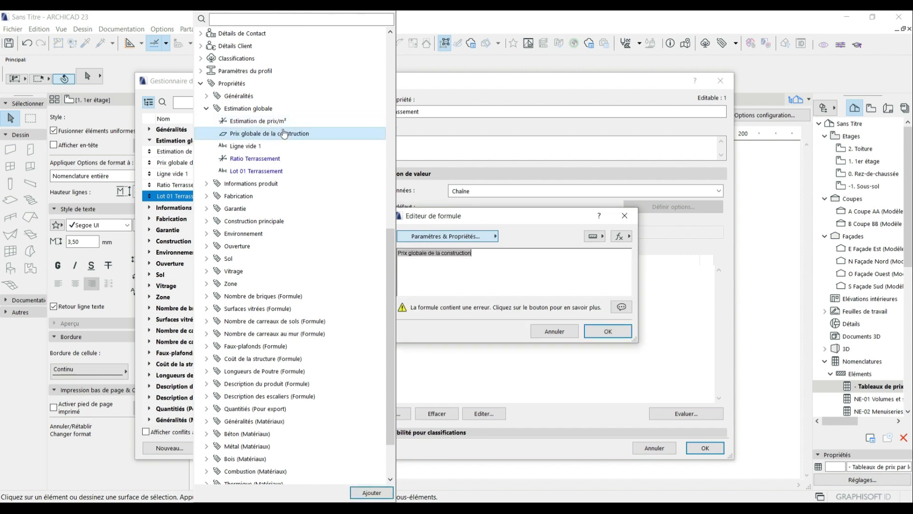
{"action": "left_click", "coordinate": [520, 272]}
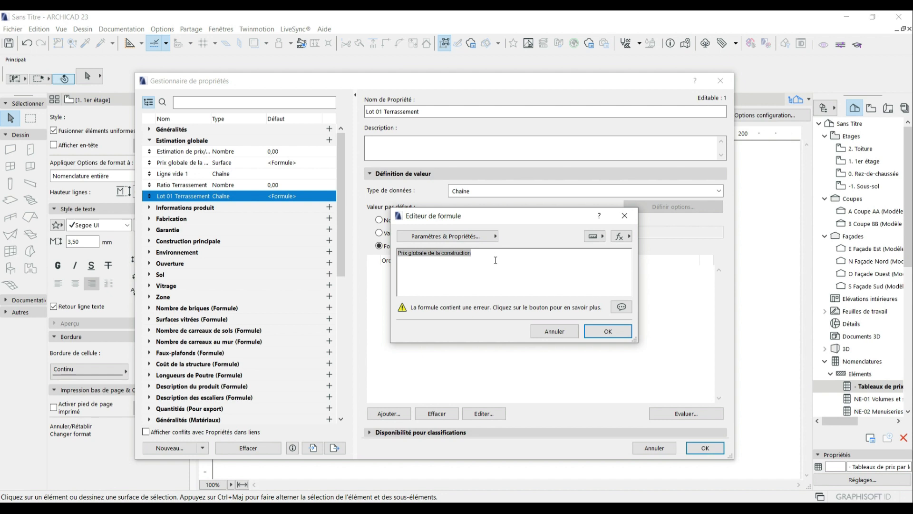
Complete the formula by multiplying by Ratio Terrassement and dividing by 100, and accept it.
{"action": "left_click", "coordinate": [620, 236]}
{"action": "left_click", "coordinate": [640, 263]}
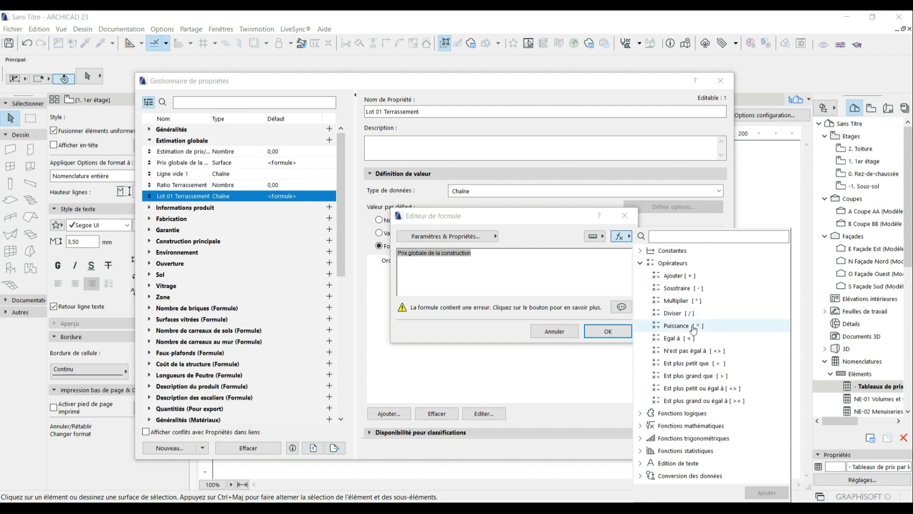
{"action": "double_click", "coordinate": [685, 300]}
{"action": "left_click", "coordinate": [543, 267]}
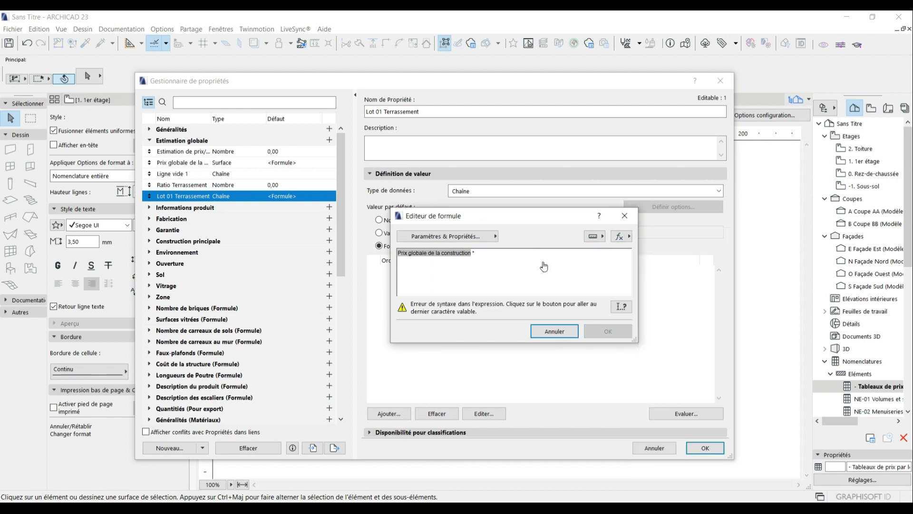
{"action": "left_click", "coordinate": [464, 236]}
{"action": "scroll", "coordinate": [218, 362], "scroll_direction": "down", "scroll_amount": 10}
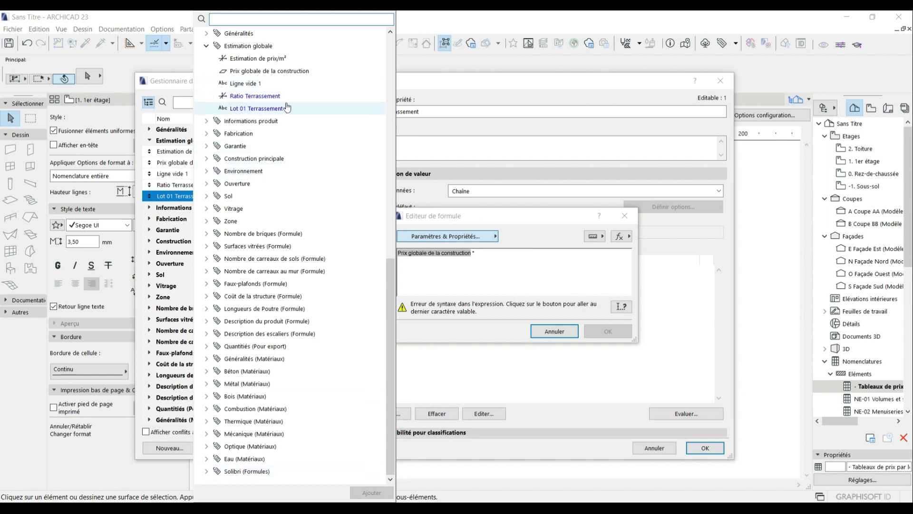
{"action": "double_click", "coordinate": [267, 96]}
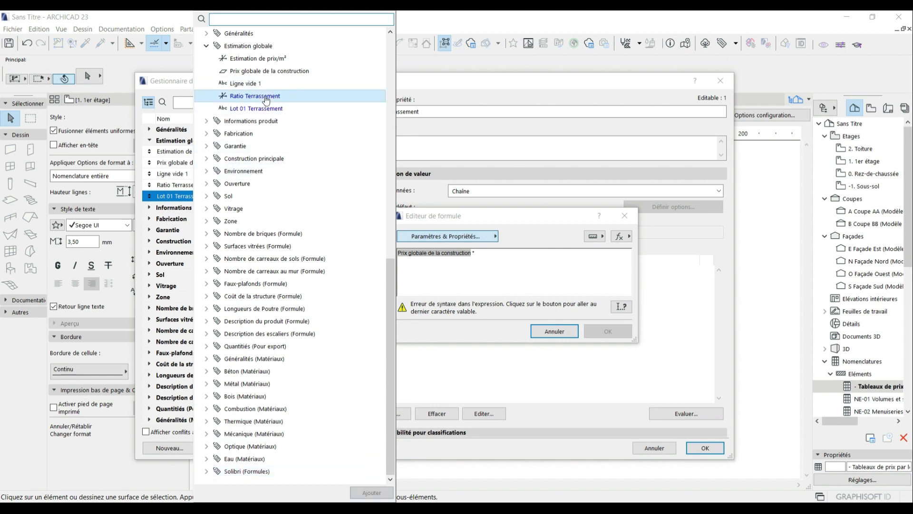
{"action": "left_click", "coordinate": [558, 259]}
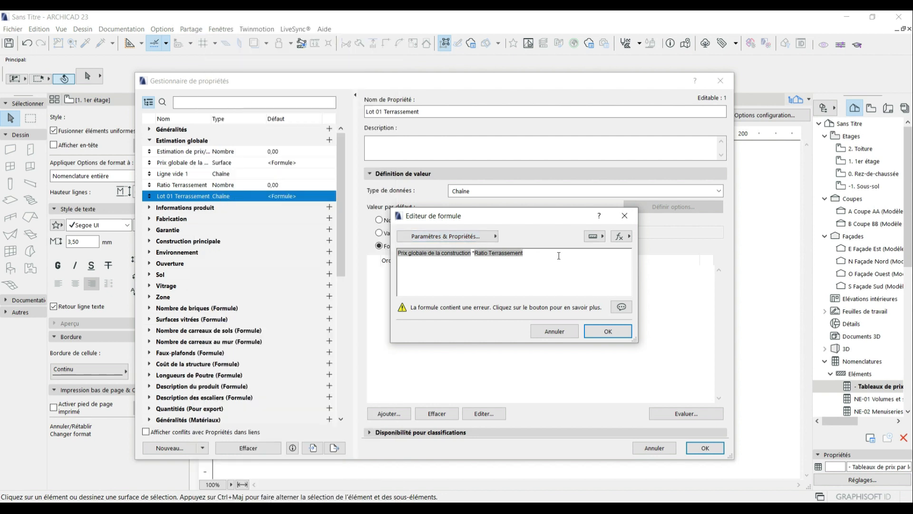
{"action": "type", "text": "/100"}
{"action": "left_click", "coordinate": [606, 332]}
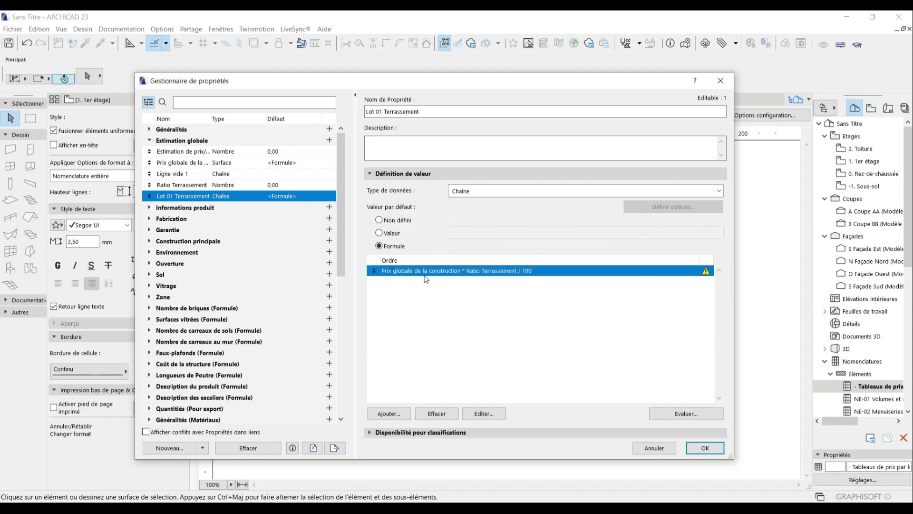
Set the data type of Lot 01 Terrassement to Surface and accept the property manager.
{"action": "left_click", "coordinate": [488, 191]}
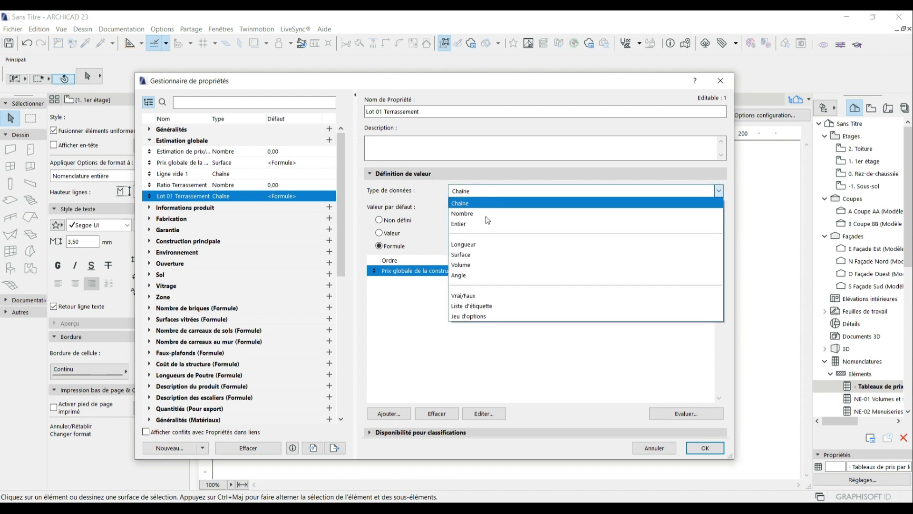
{"action": "left_click", "coordinate": [471, 258]}
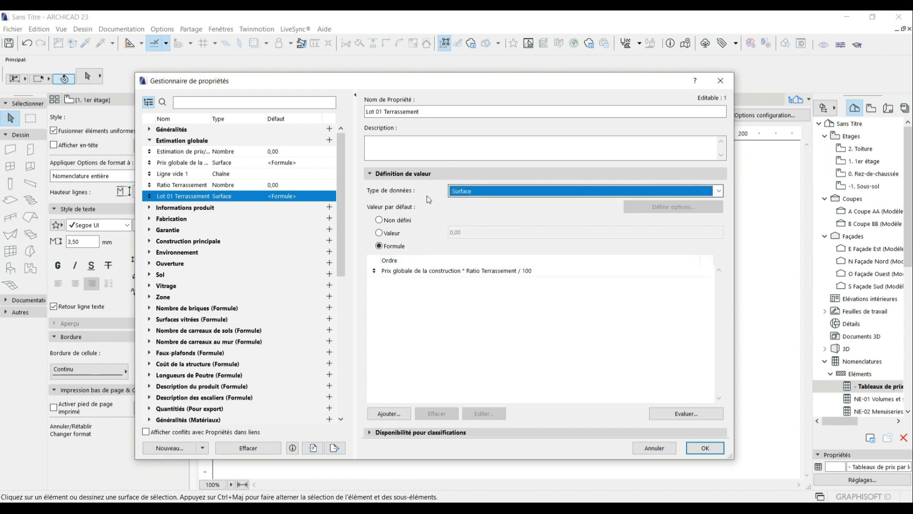
{"action": "left_click", "coordinate": [704, 449]}
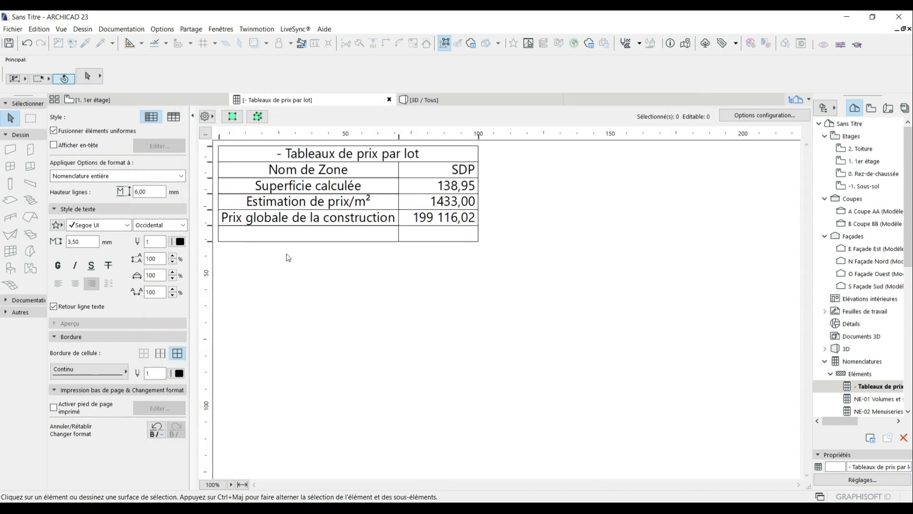
Add the Ratio Terrassement and Lot 01 Terrassement properties as fields of the Tableaux de prix par lot schedule and accept the configuration.
{"action": "left_click", "coordinate": [780, 116]}
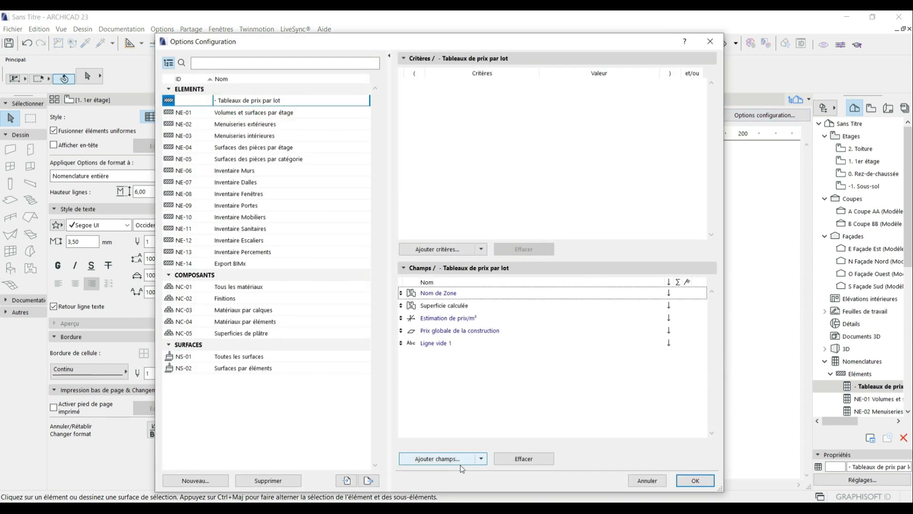
{"action": "left_click", "coordinate": [450, 458]}
{"action": "scroll", "coordinate": [333, 404], "scroll_direction": "down", "scroll_amount": 6}
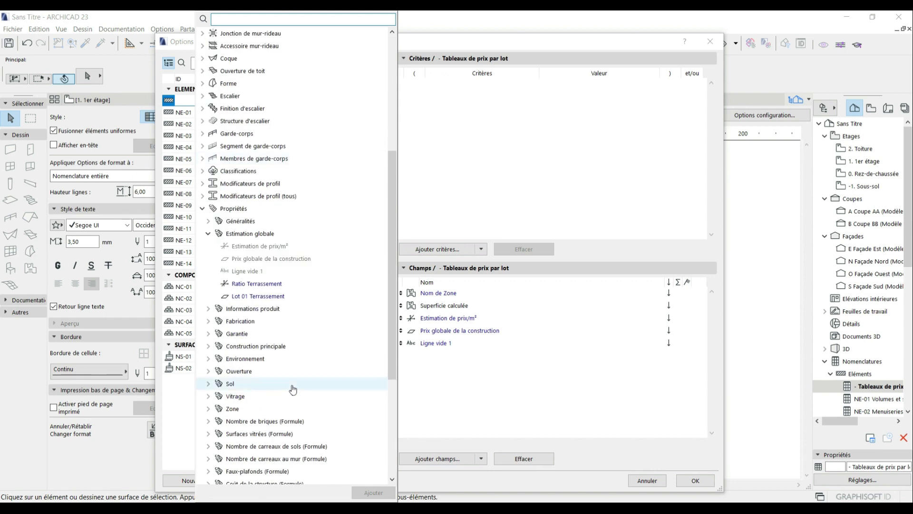
{"action": "double_click", "coordinate": [280, 288]}
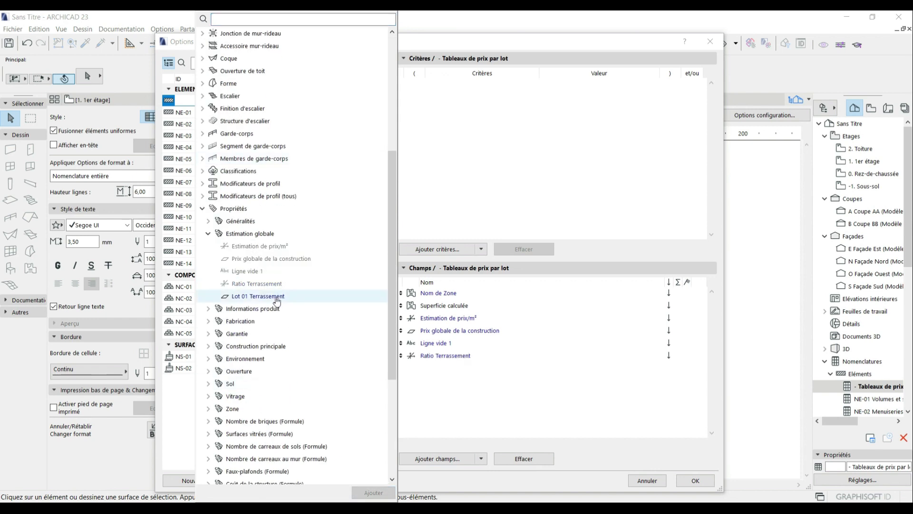
{"action": "double_click", "coordinate": [277, 300]}
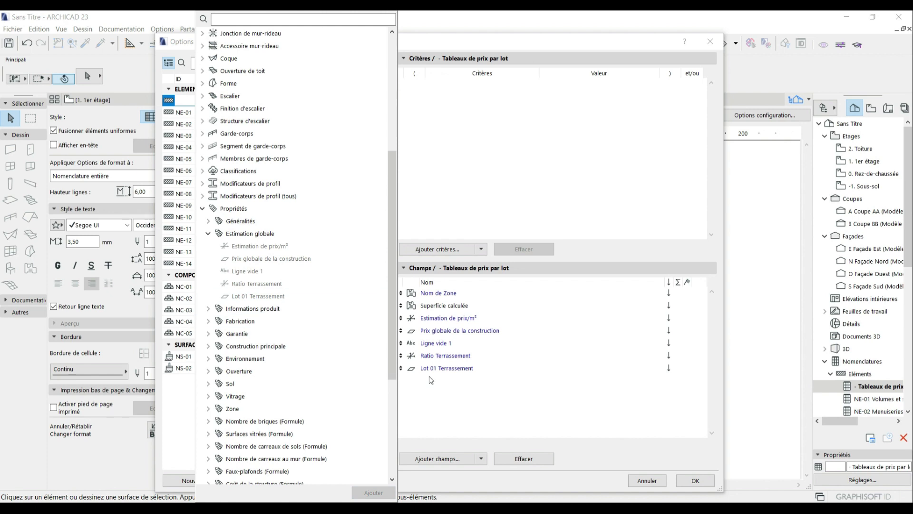
{"action": "left_click", "coordinate": [694, 484]}
{"action": "left_click", "coordinate": [695, 481]}
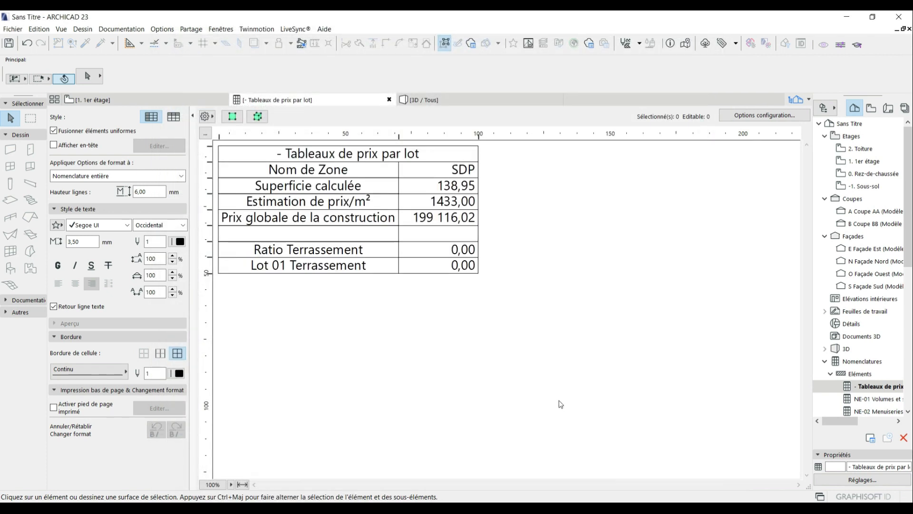
Set the Ratio Terrassement value to 3 in the schedule.
{"action": "left_click", "coordinate": [467, 253]}
{"action": "double_click", "coordinate": [463, 252]}
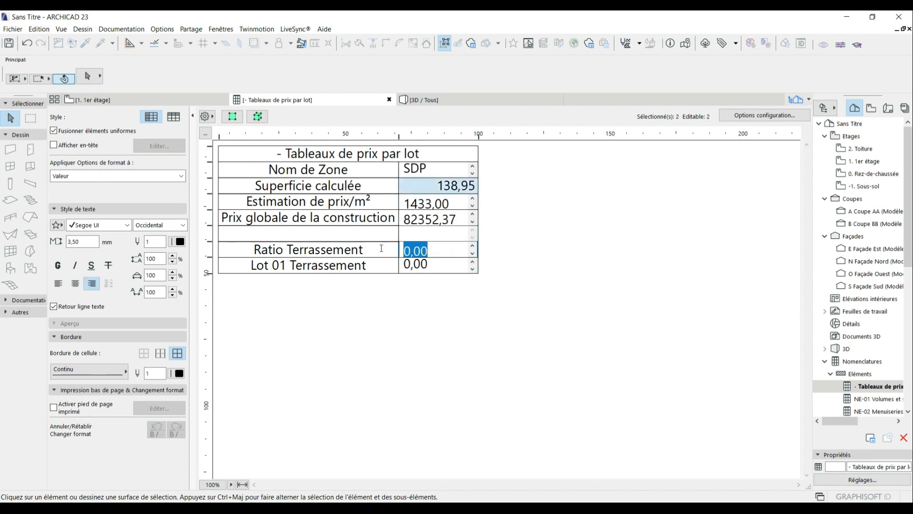
{"action": "type", "text": "3"}
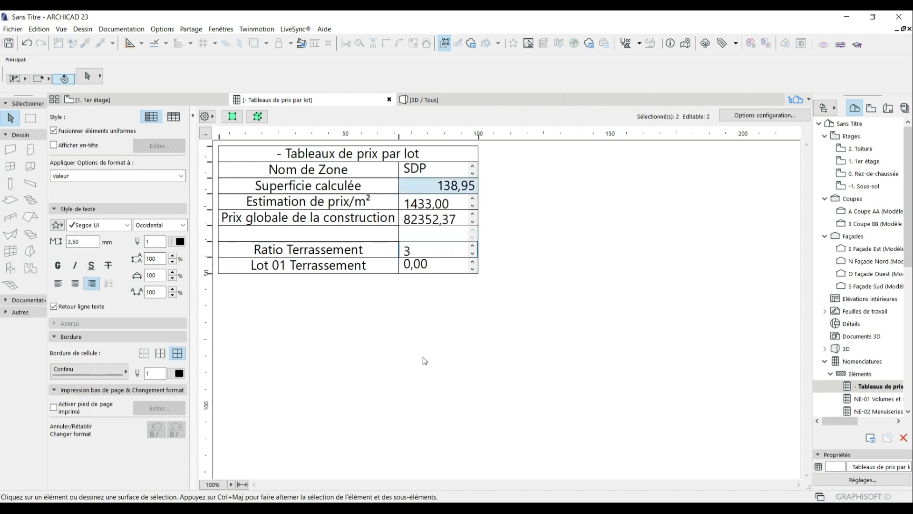
{"action": "left_click", "coordinate": [424, 358]}
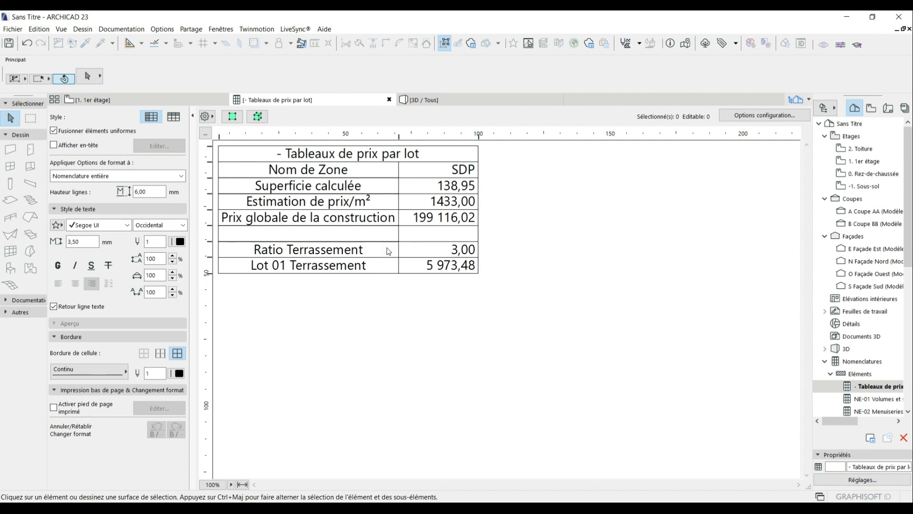
Make the Lot 01 Terrassement header bold and left-aligned, and left-align the Ratio Terrassement header.
{"action": "left_click", "coordinate": [295, 264]}
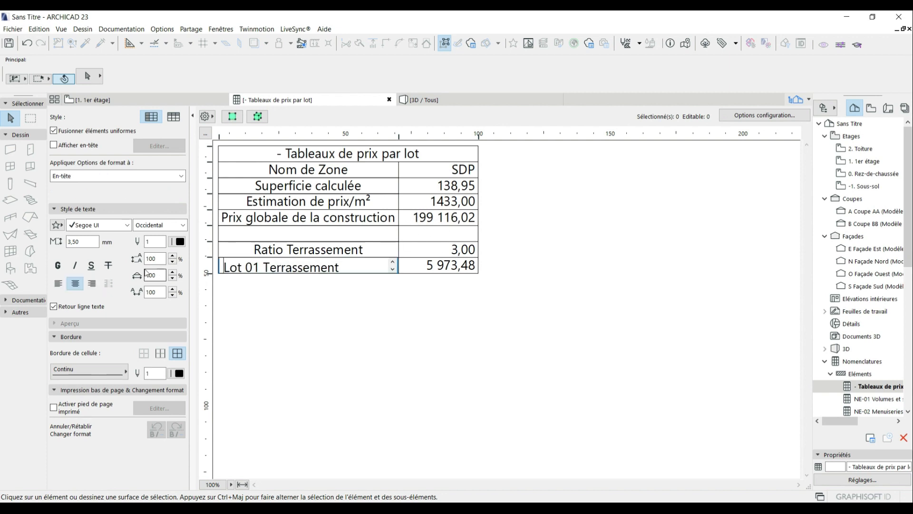
{"action": "left_click", "coordinate": [58, 265]}
{"action": "left_click", "coordinate": [59, 283]}
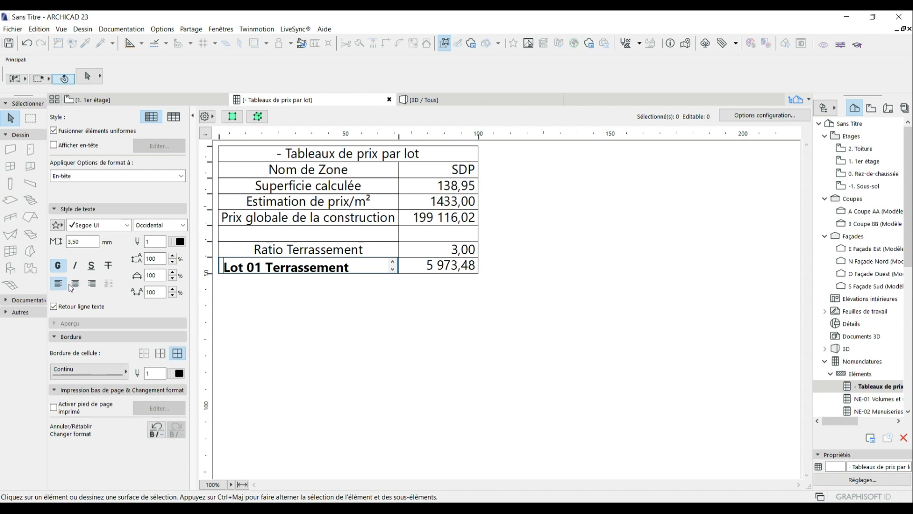
{"action": "left_click", "coordinate": [262, 250]}
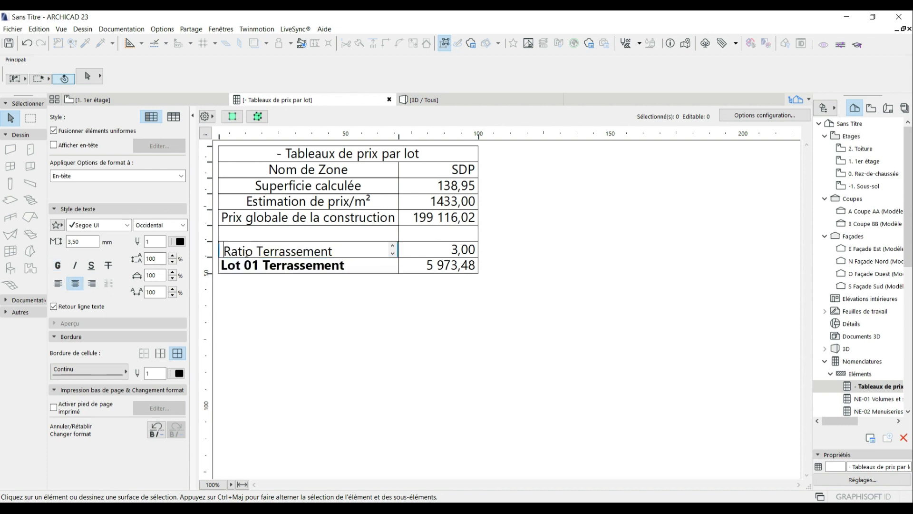
{"action": "left_click", "coordinate": [59, 284]}
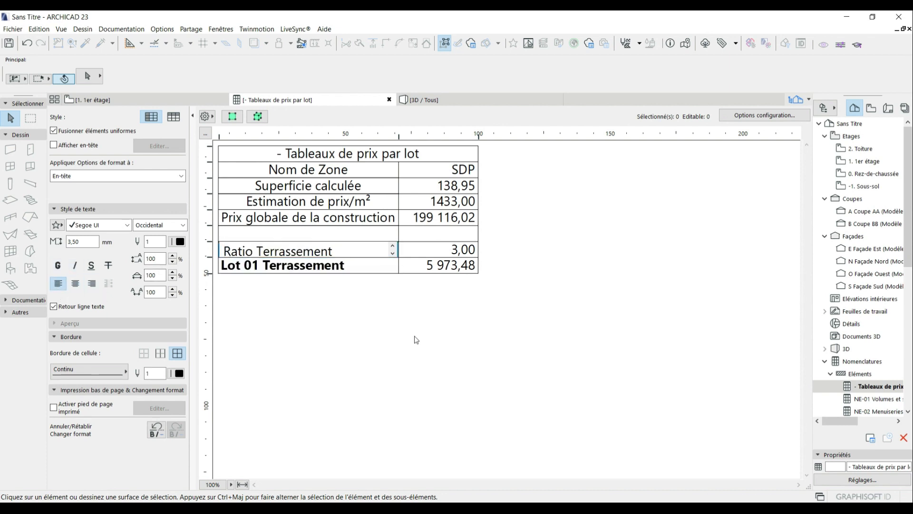
{"action": "left_click", "coordinate": [399, 339]}
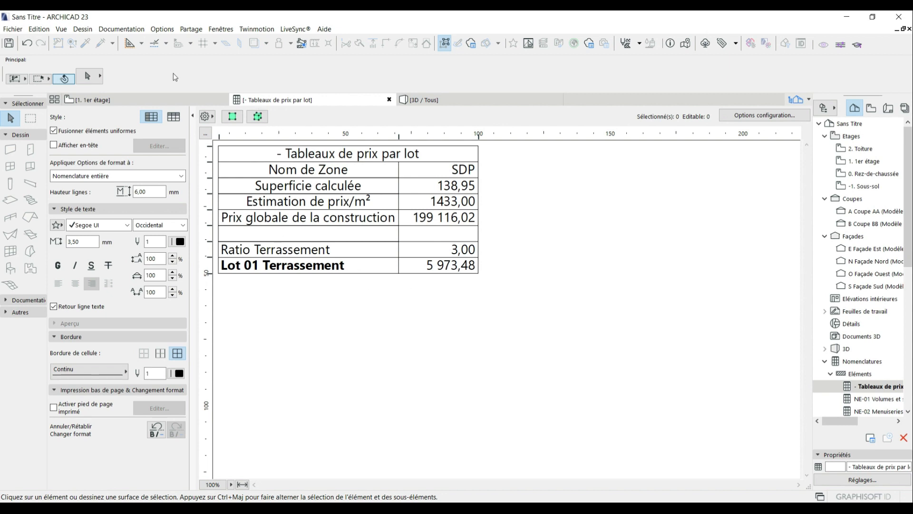
Duplicate the Ligne vide 1 property as Ligne vide 2 in the property manager and place it below Lot 01 Terrassement.
{"action": "left_click", "coordinate": [164, 29]}
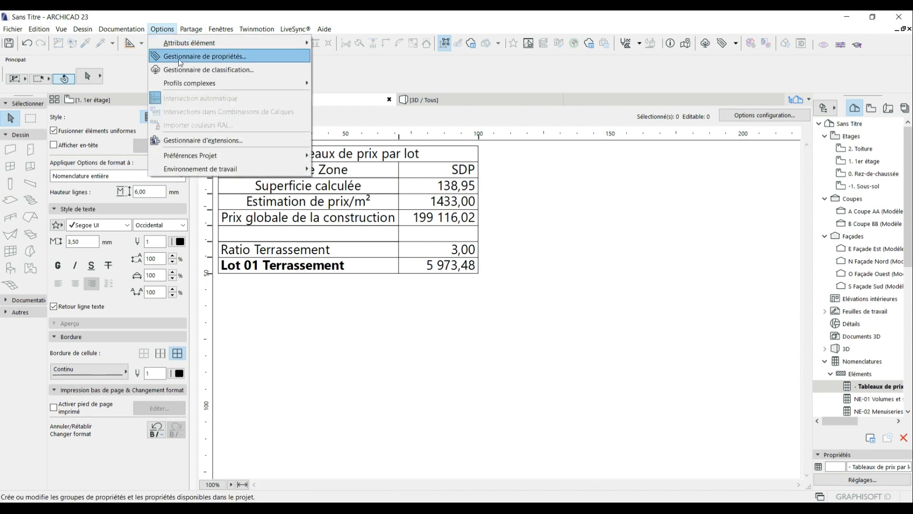
{"action": "left_click", "coordinate": [179, 61]}
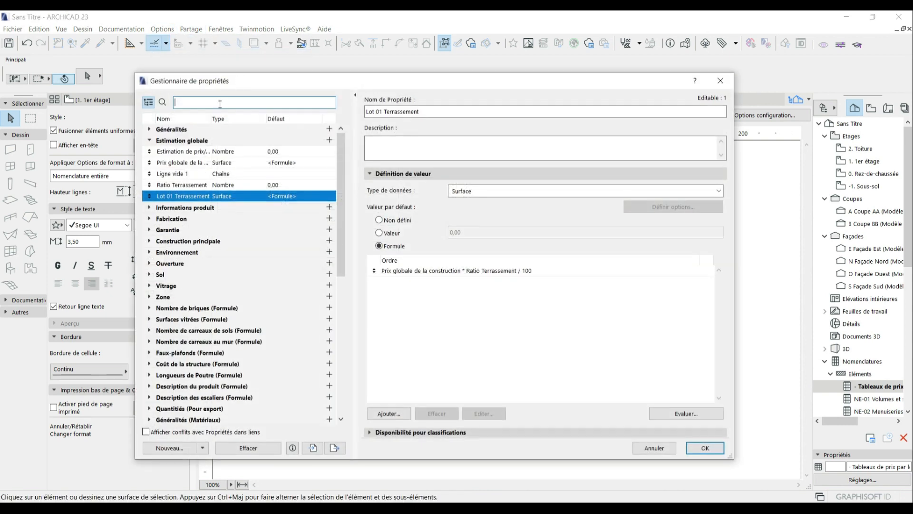
{"action": "left_click", "coordinate": [204, 174]}
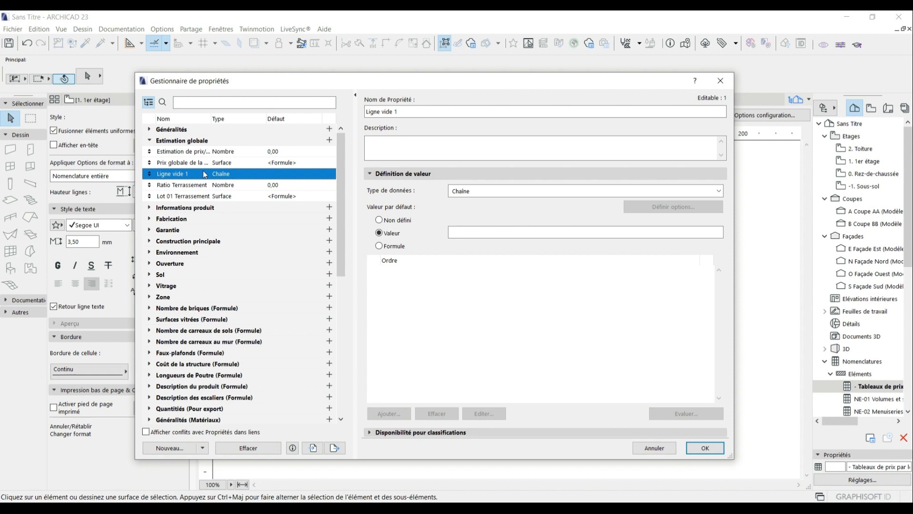
{"action": "right_click", "coordinate": [204, 174]}
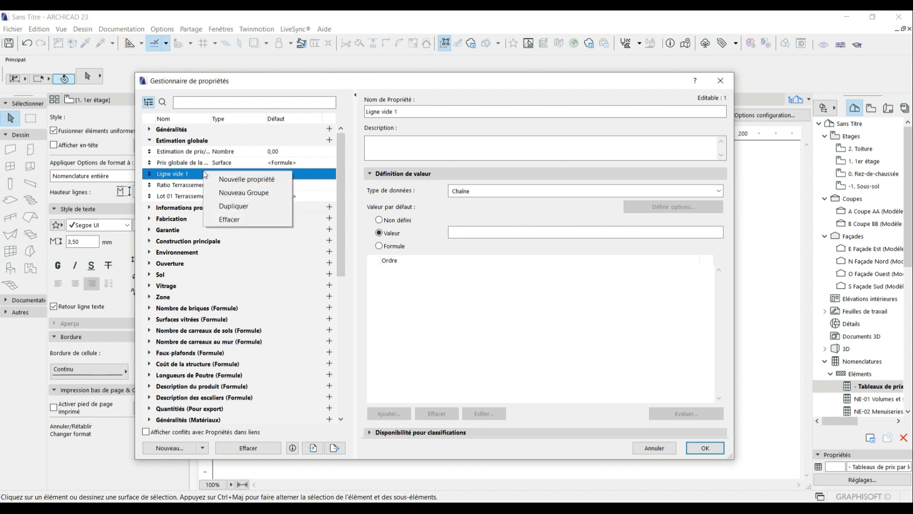
{"action": "left_click", "coordinate": [231, 209]}
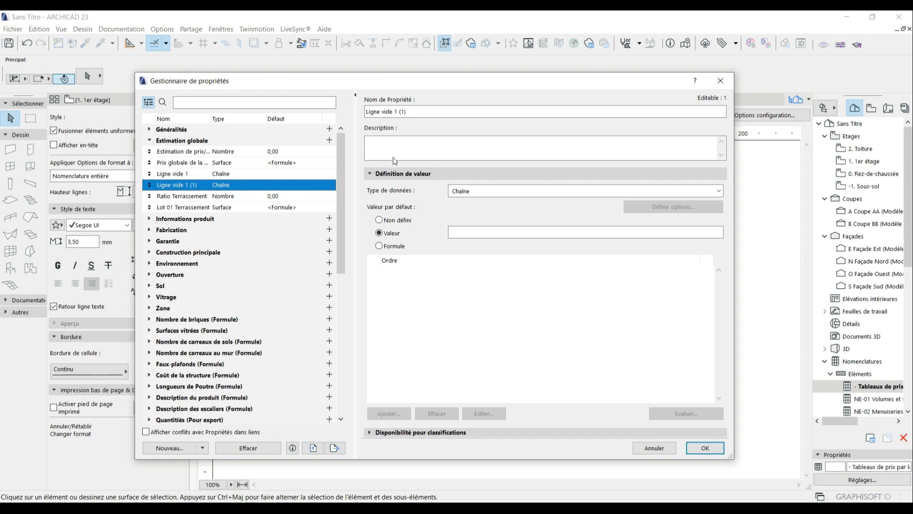
{"action": "left_click_drag", "start_coordinate": [394, 111], "coordinate": [468, 112]}
{"action": "type", "text": "2"}
{"action": "left_click", "coordinate": [476, 147]}
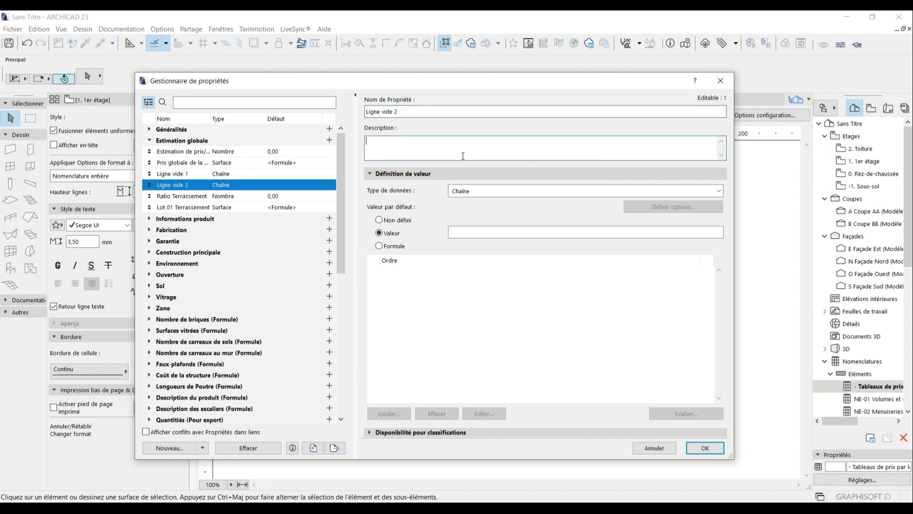
{"action": "mouse_move", "coordinate": [151, 187]}
{"action": "left_mouse_down"}
{"action": "mouse_move", "coordinate": [150, 208]}
{"action": "mouse_move", "coordinate": [149, 191]}
{"action": "left_mouse_up"}
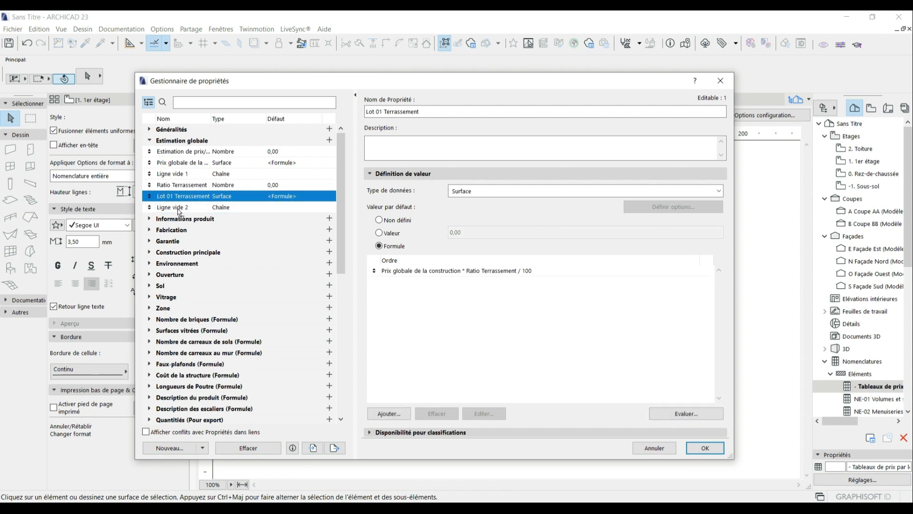
{"action": "left_click", "coordinate": [179, 211]}
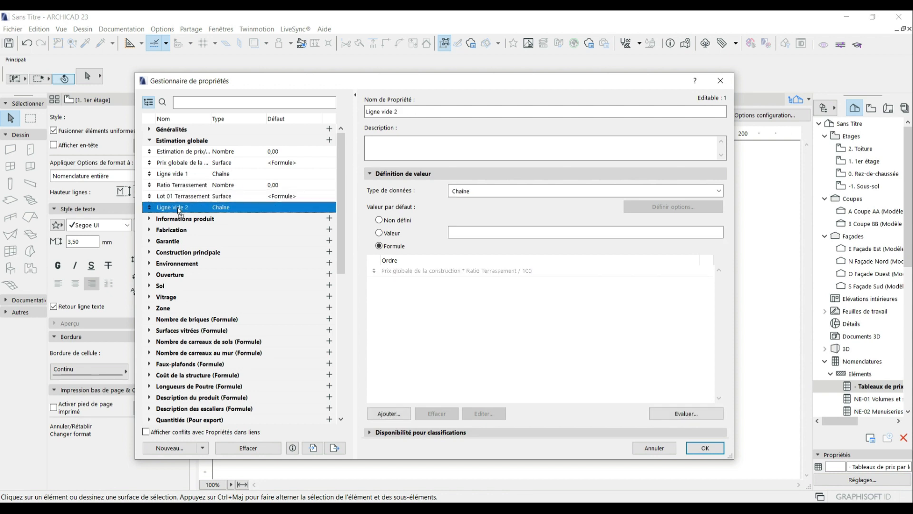
Duplicate the Ratio Terrassement property and rename the copy Ratio GO.
{"action": "left_click", "coordinate": [188, 186]}
{"action": "right_click", "coordinate": [188, 187]}
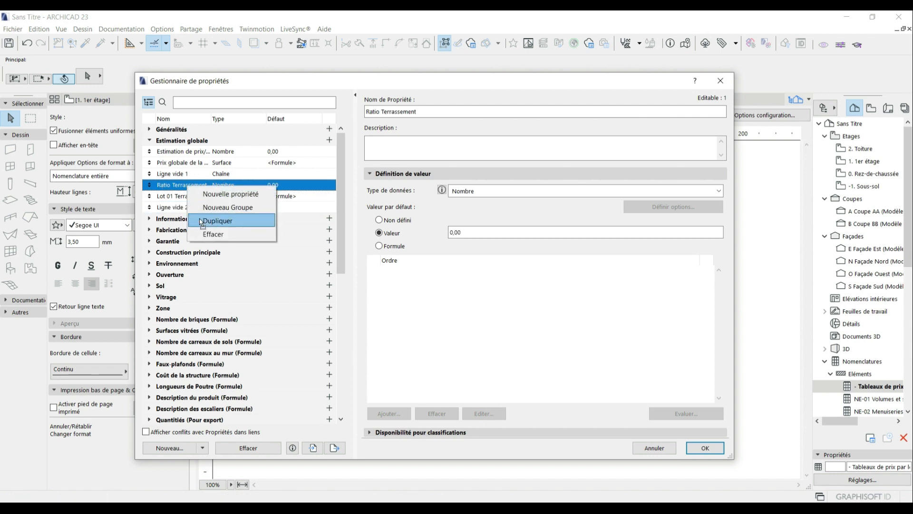
{"action": "left_click", "coordinate": [217, 221]}
{"action": "left_click_drag", "start_coordinate": [381, 111], "coordinate": [462, 116]}
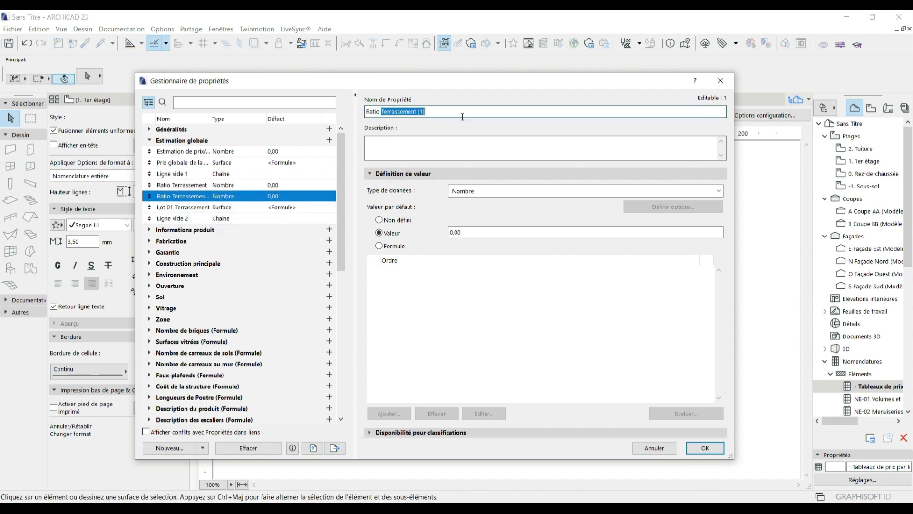
{"action": "type", "text": "GO"}
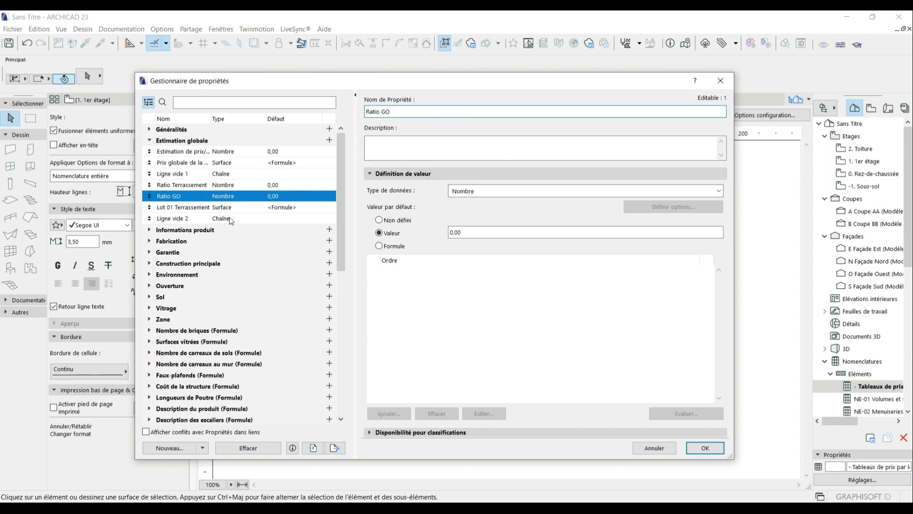
Duplicate the Lot 01 Terrassement property and rename the copy Lot 02 GO.
{"action": "right_click", "coordinate": [197, 211]}
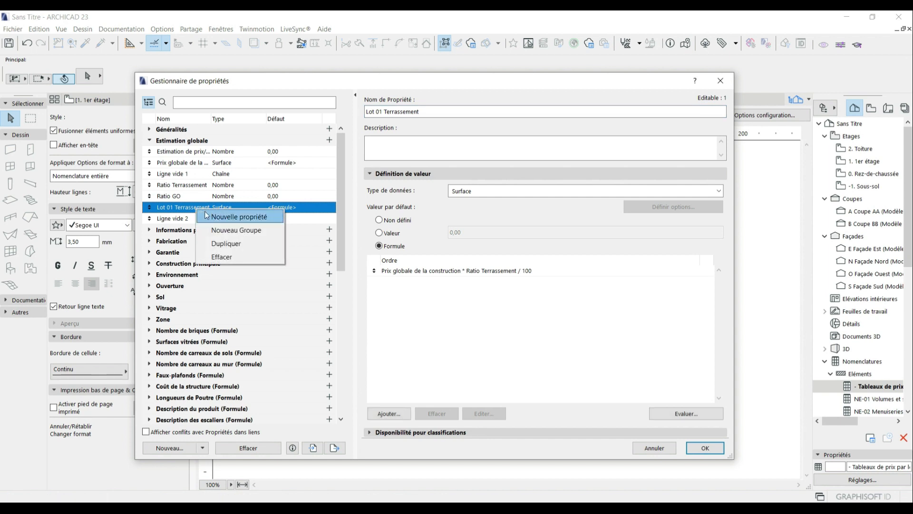
{"action": "left_click", "coordinate": [225, 243]}
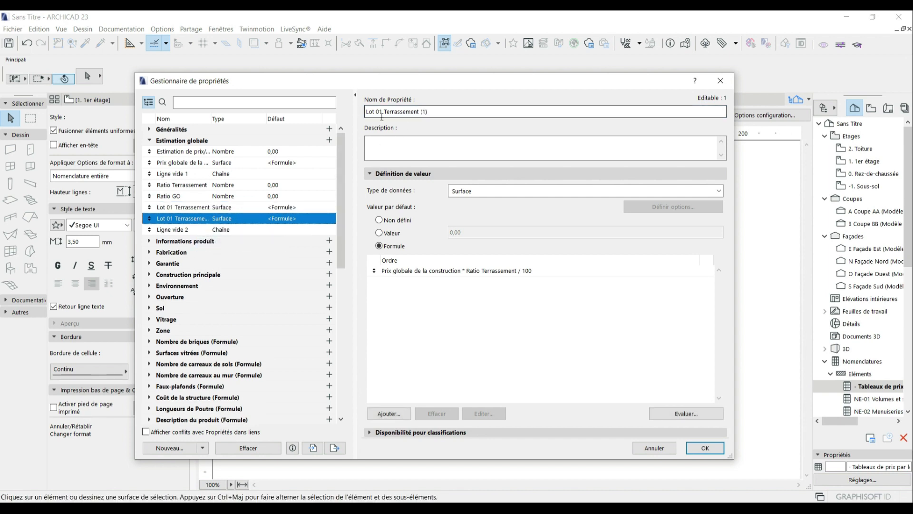
{"action": "left_click_drag", "start_coordinate": [379, 111], "coordinate": [500, 110]}
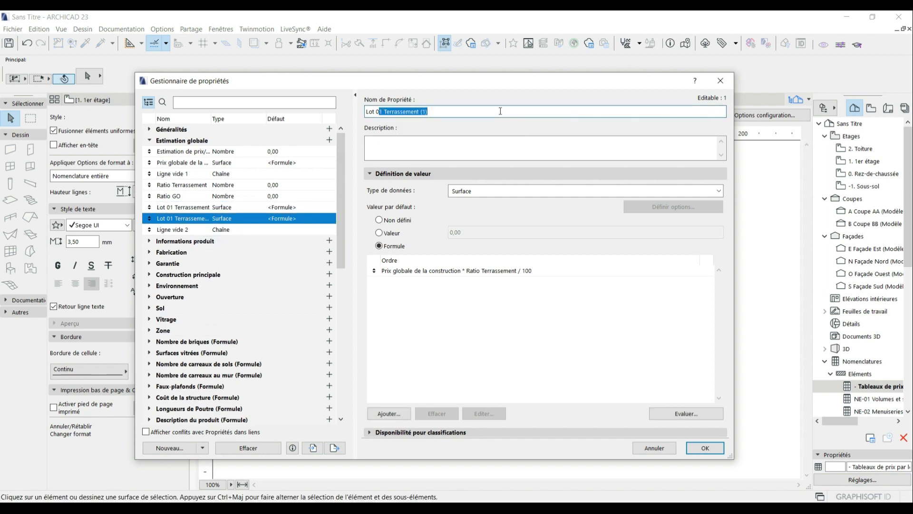
{"action": "type", "text": "2 GO"}
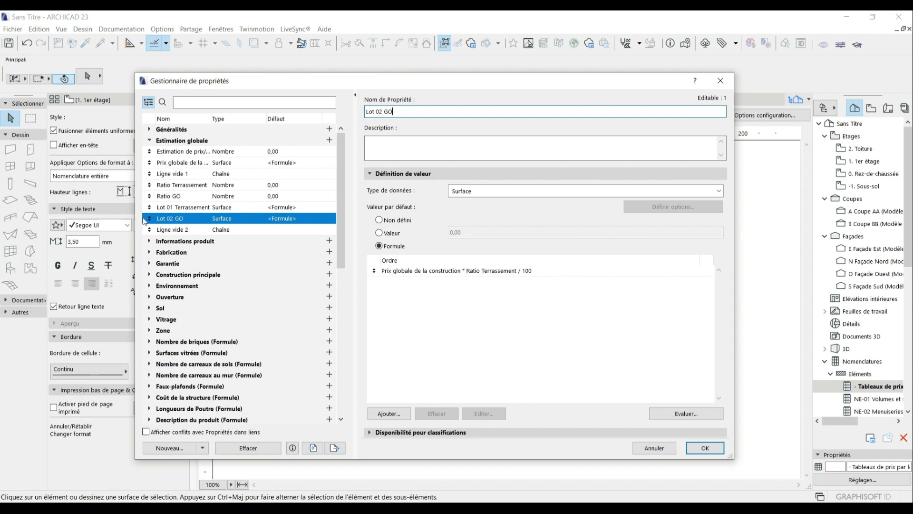
Move Ratio GO in the Estimation globale group between Lot 01 Terrassement and Lot 02 GO.
{"action": "left_click", "coordinate": [181, 197]}
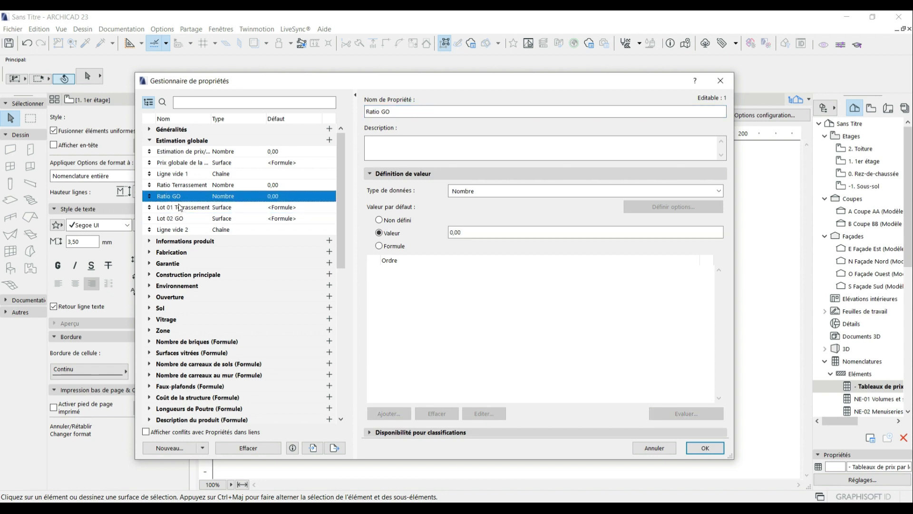
{"action": "left_click_drag", "start_coordinate": [150, 200], "coordinate": [174, 241]}
{"action": "left_click_drag", "start_coordinate": [150, 196], "coordinate": [153, 218]}
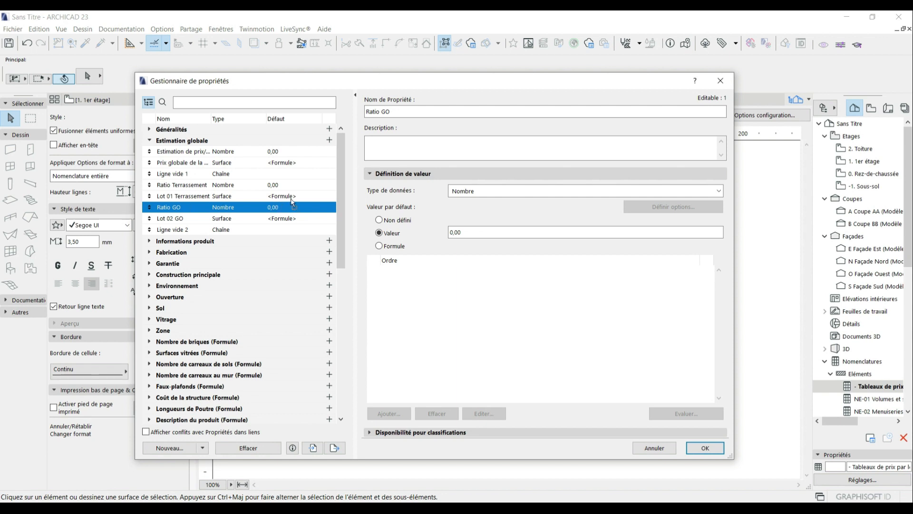
Move Ligne vide 2 between Lot 01 Terrassement and Ratio GO, and accept the property manager.
{"action": "left_click", "coordinate": [251, 197]}
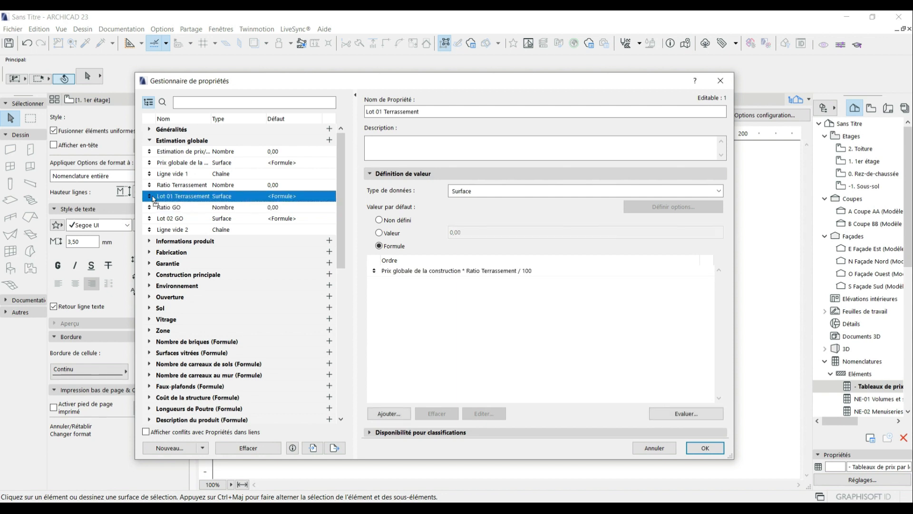
{"action": "left_click_drag", "start_coordinate": [151, 199], "coordinate": [153, 188]}
{"action": "left_click", "coordinate": [154, 175]}
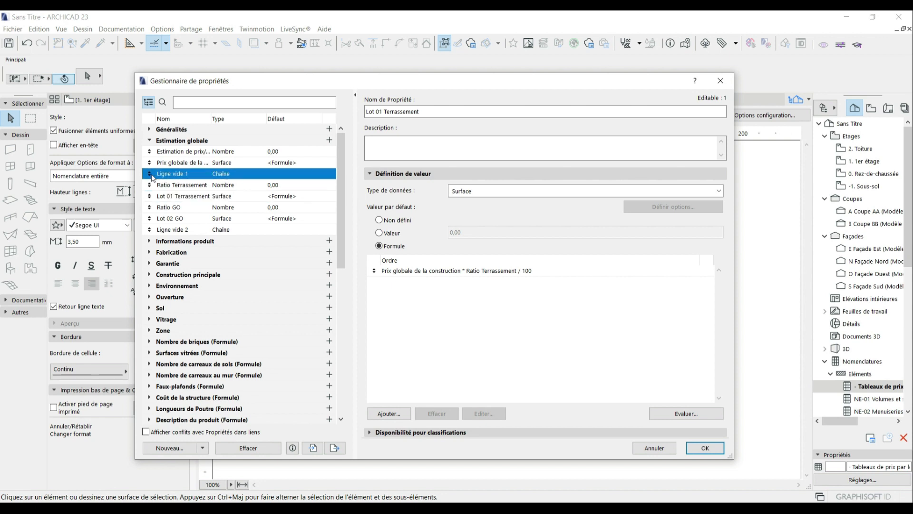
{"action": "left_click", "coordinate": [153, 232]}
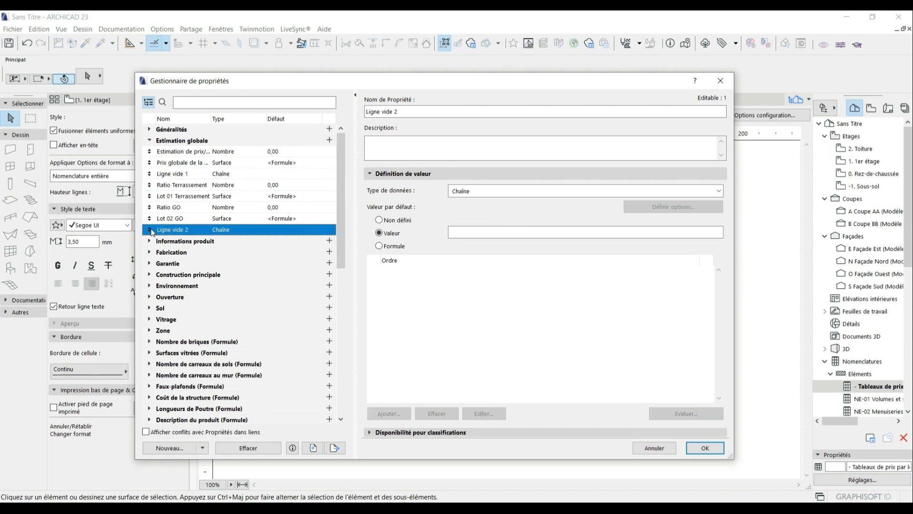
{"action": "left_click_drag", "start_coordinate": [152, 231], "coordinate": [154, 213]}
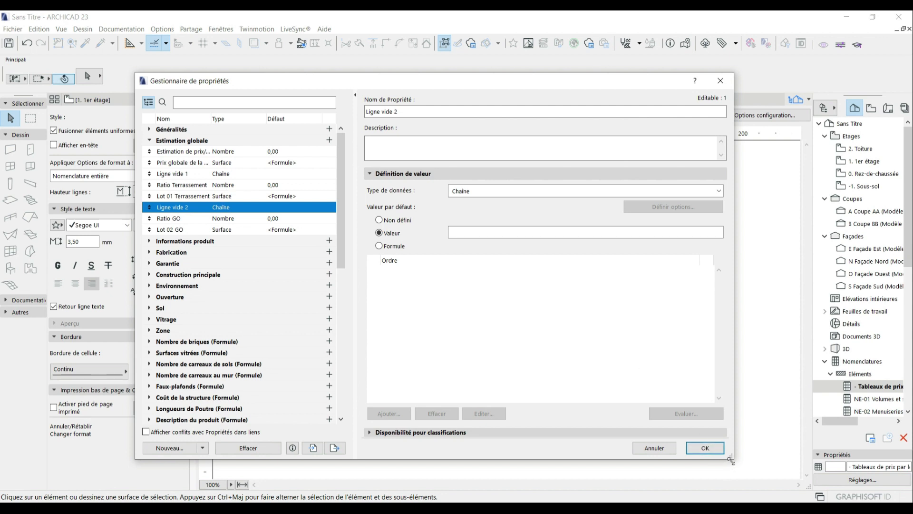
{"action": "left_click", "coordinate": [705, 449]}
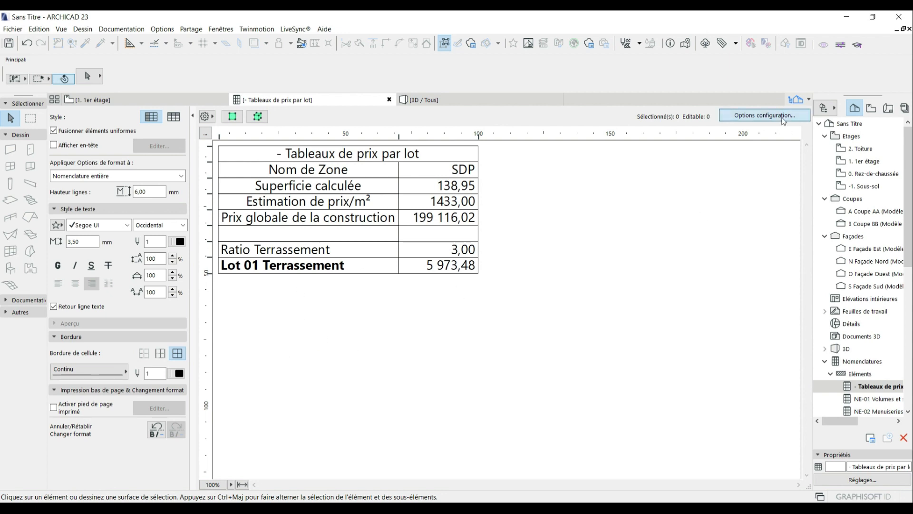
Add the Ligne vide 2, Ratio GO and Lot 02 GO properties as fields of the Tableaux de prix par lot schedule.
{"action": "left_click", "coordinate": [765, 115]}
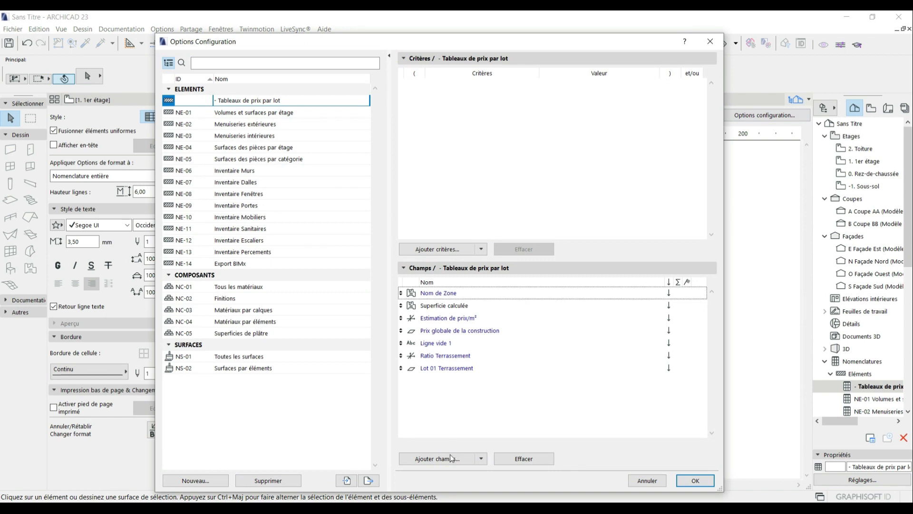
{"action": "left_click", "coordinate": [431, 458]}
{"action": "scroll", "coordinate": [333, 295], "scroll_direction": "down", "scroll_amount": 8}
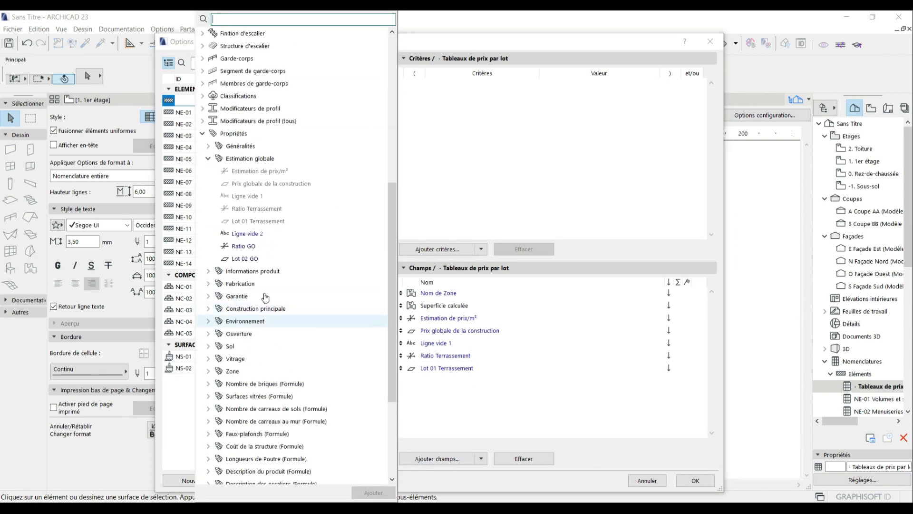
{"action": "double_click", "coordinate": [264, 237]}
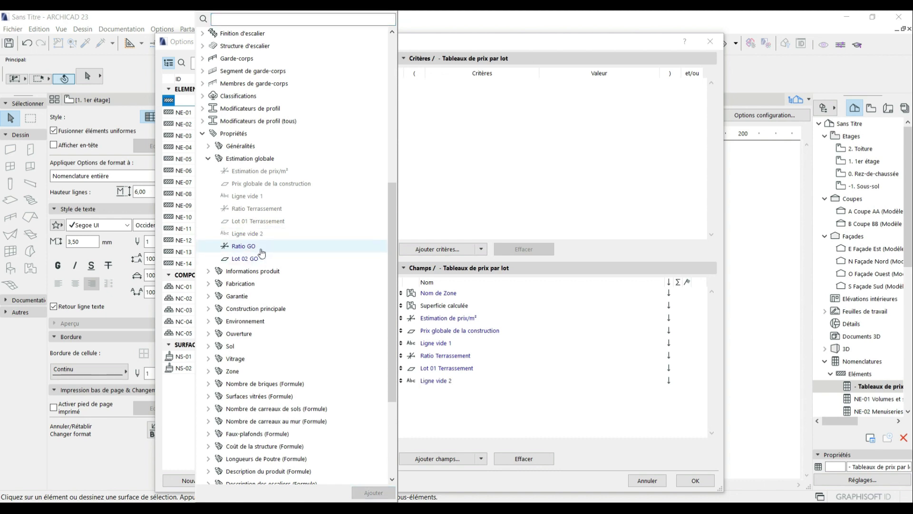
{"action": "double_click", "coordinate": [261, 248]}
{"action": "double_click", "coordinate": [261, 258]}
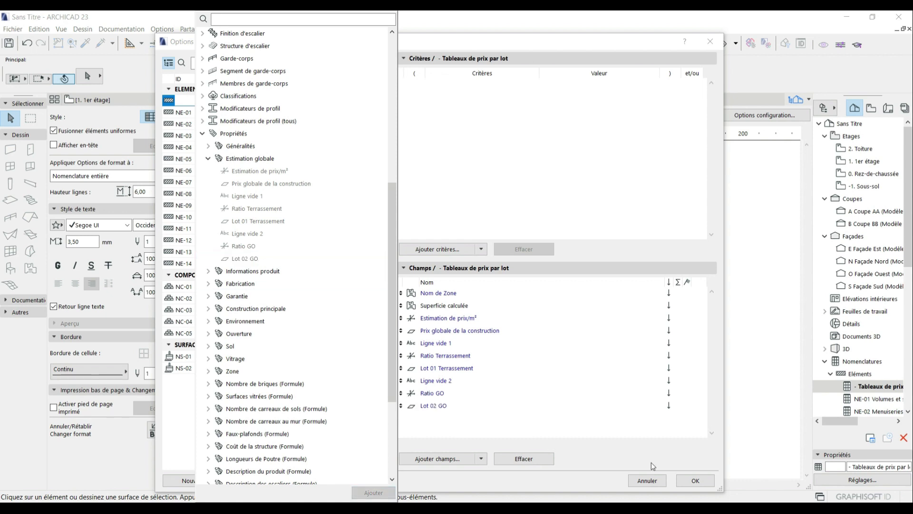
{"action": "left_click", "coordinate": [707, 489]}
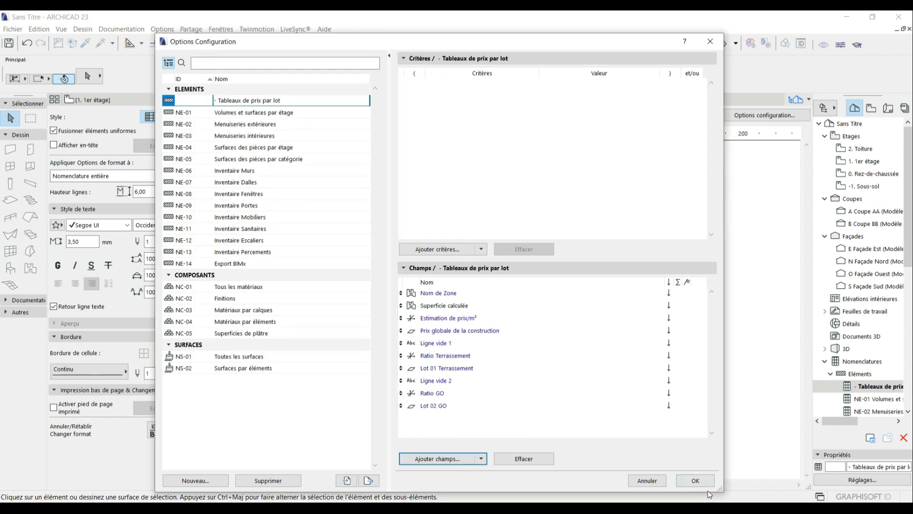
{"action": "left_click", "coordinate": [696, 481]}
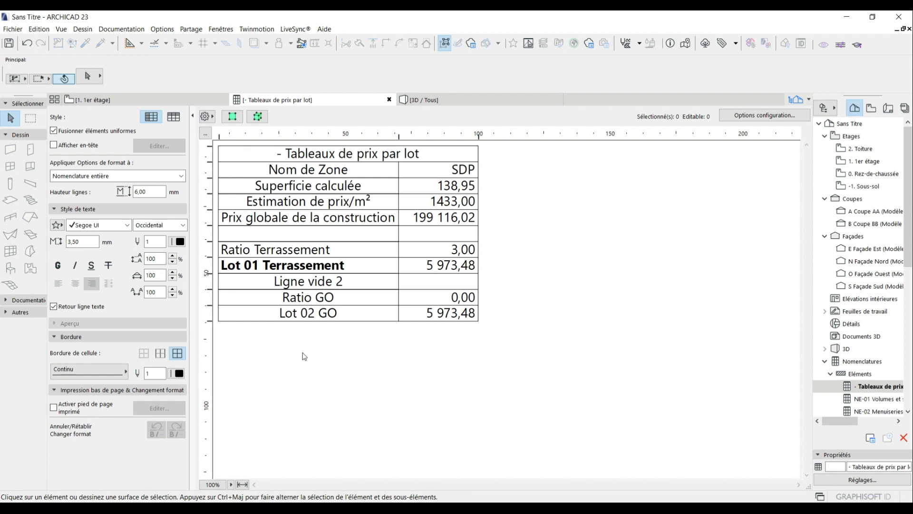
Clear the Ligne vide 2 label in the schedule so its header cell is blank.
{"action": "left_click", "coordinate": [352, 282]}
{"action": "double_click", "coordinate": [352, 283]}
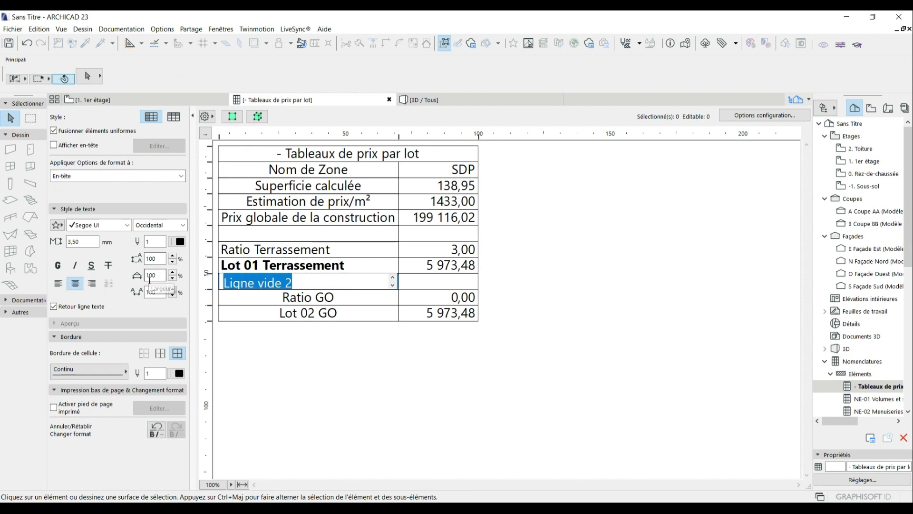
{"action": "key", "text": "Delete"}
{"action": "left_click", "coordinate": [295, 346]}
Left-align the Ratio GO and Lot 02 GO labels in the schedule and make Lot 02 GO bold.
{"action": "left_click", "coordinate": [278, 301]}
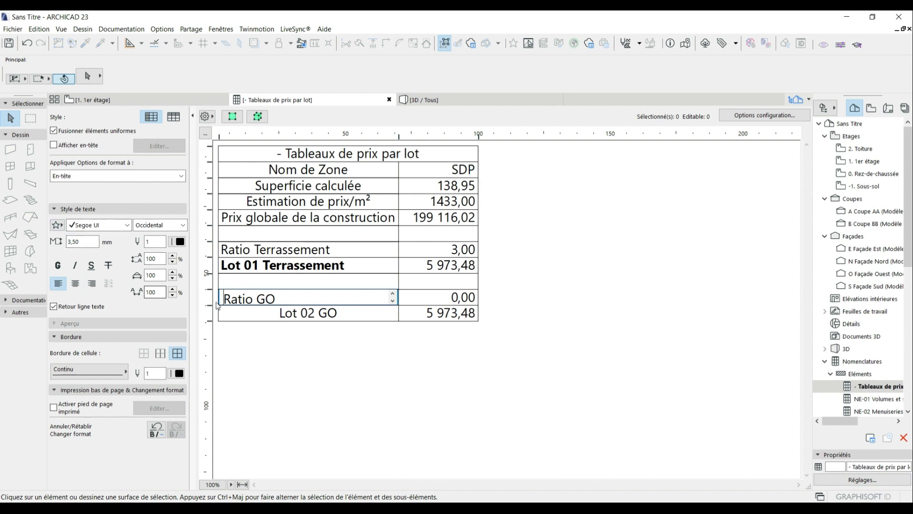
{"action": "left_click", "coordinate": [268, 314]}
{"action": "mouse_move", "coordinate": [230, 314]}
{"action": "left_mouse_down"}
{"action": "mouse_move", "coordinate": [206, 313]}
{"action": "mouse_move", "coordinate": [229, 325]}
{"action": "left_mouse_up"}
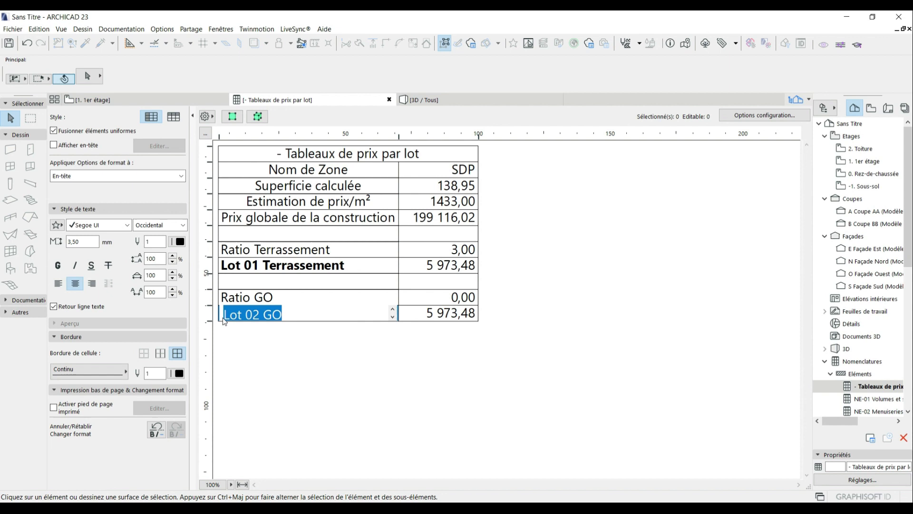
{"action": "left_click", "coordinate": [227, 304]}
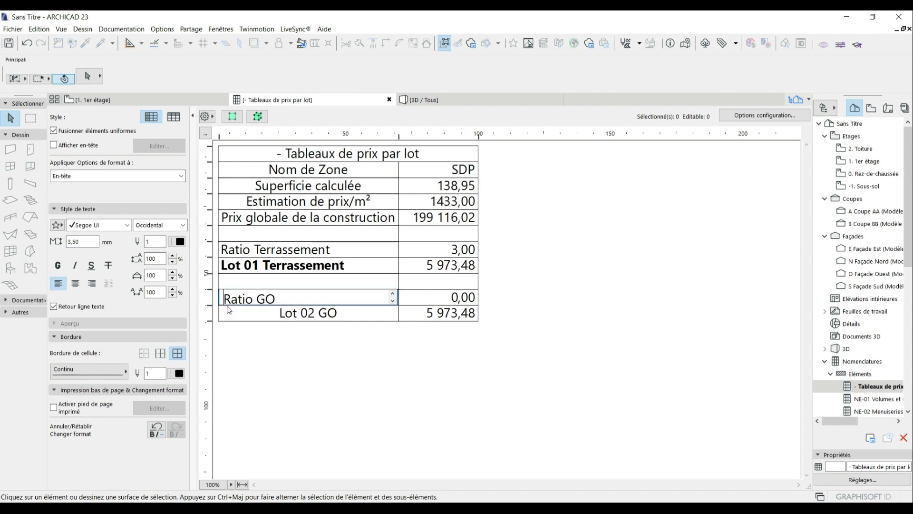
{"action": "left_click", "coordinate": [260, 313]}
{"action": "left_click", "coordinate": [58, 283]}
{"action": "left_click", "coordinate": [58, 265]}
{"action": "left_click", "coordinate": [332, 377]}
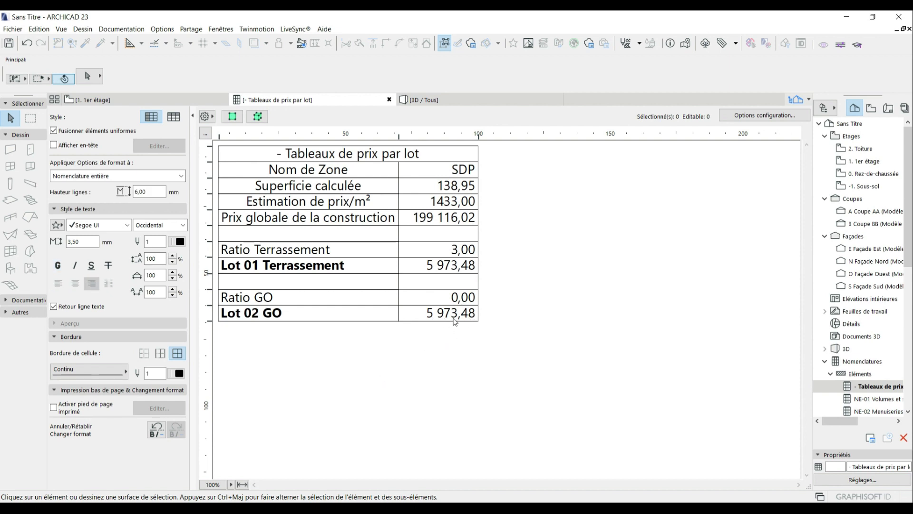
Open the Lot 02 GO property's formula for editing and remove Ratio Terrassement from it.
{"action": "left_click", "coordinate": [163, 29]}
{"action": "left_click", "coordinate": [180, 57]}
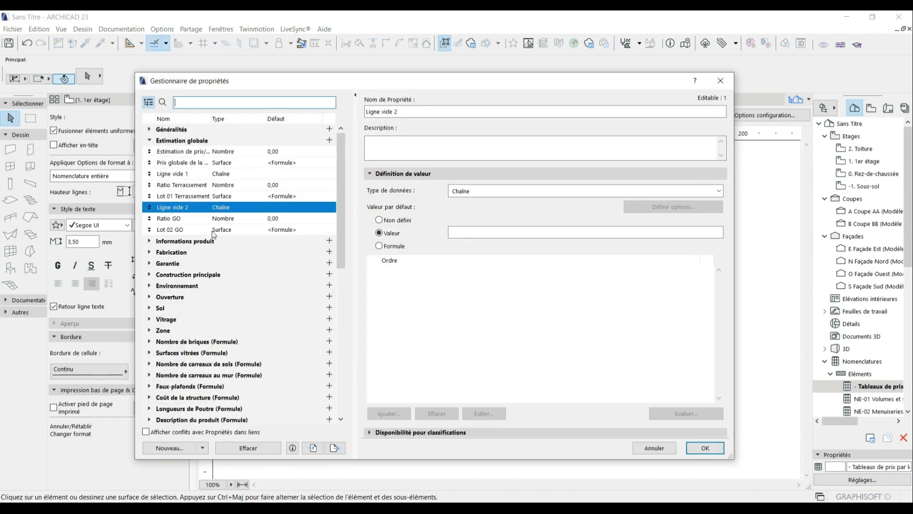
{"action": "left_click", "coordinate": [202, 230]}
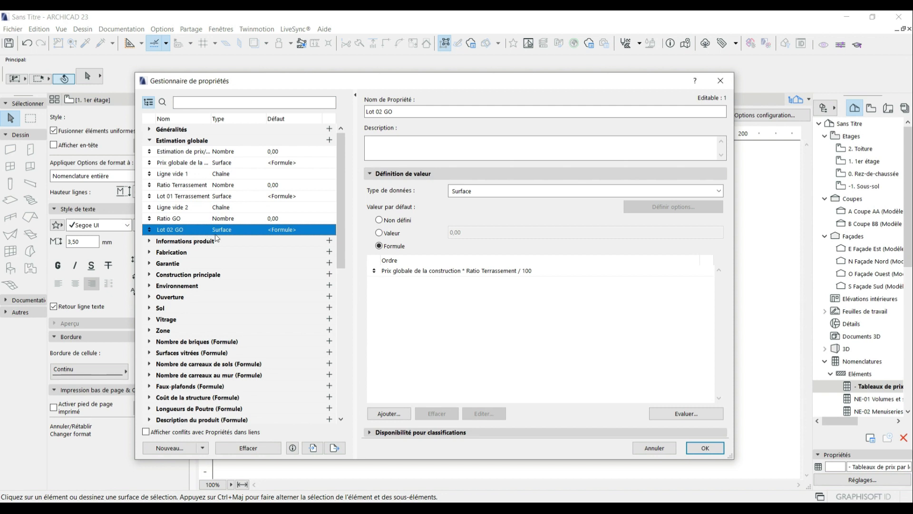
{"action": "left_click", "coordinate": [498, 274]}
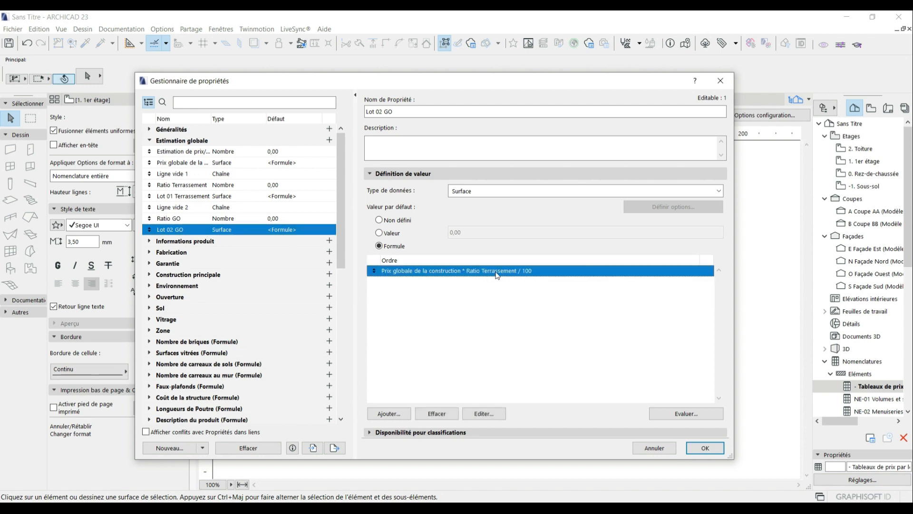
{"action": "double_click", "coordinate": [496, 274]}
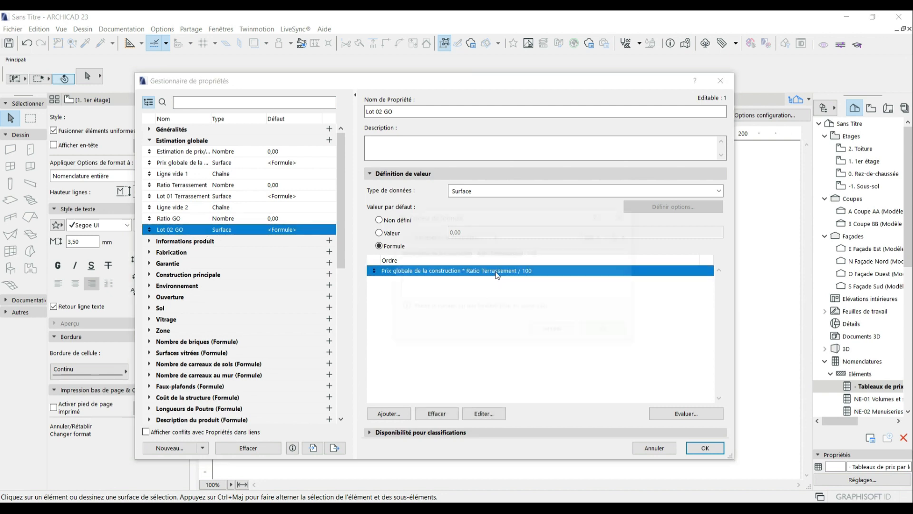
{"action": "left_click", "coordinate": [500, 255]}
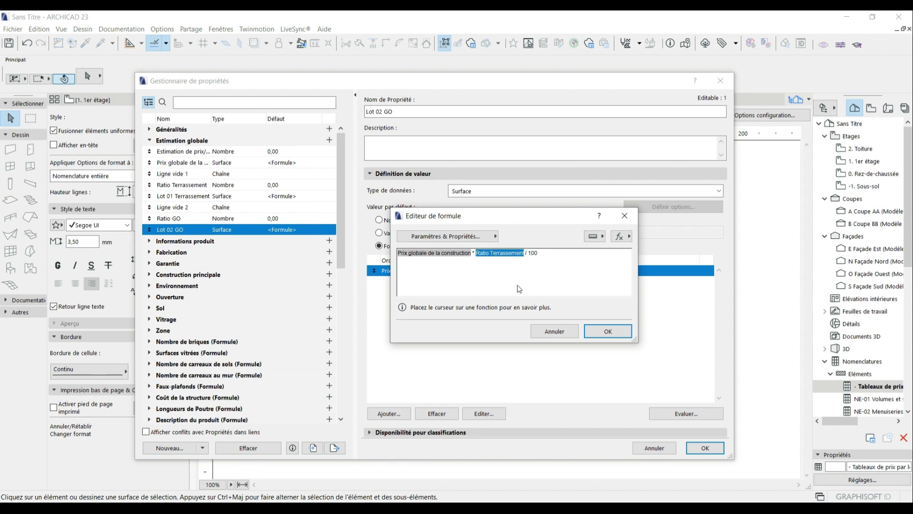
{"action": "key", "text": "Delete"}
Insert Ratio GO from the Estimation globale group between the multiplication sign and / 100, and accept the formula and property manager.
{"action": "left_click", "coordinate": [446, 236]}
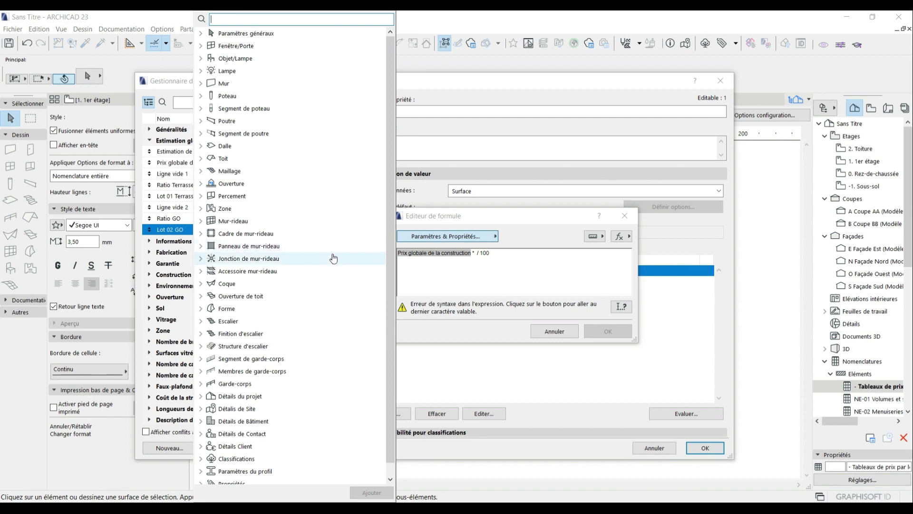
{"action": "scroll", "coordinate": [336, 258], "scroll_direction": "down", "scroll_amount": 1}
{"action": "left_click", "coordinate": [199, 471]}
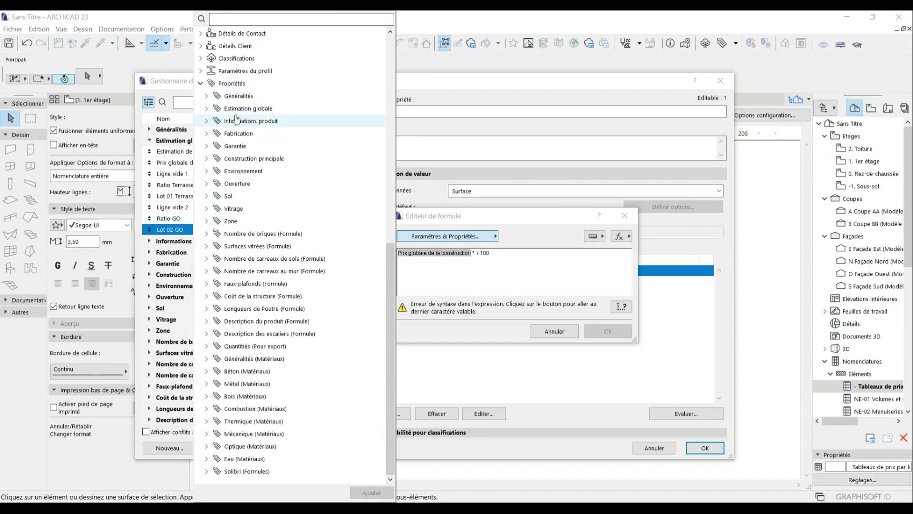
{"action": "left_click", "coordinate": [206, 108]}
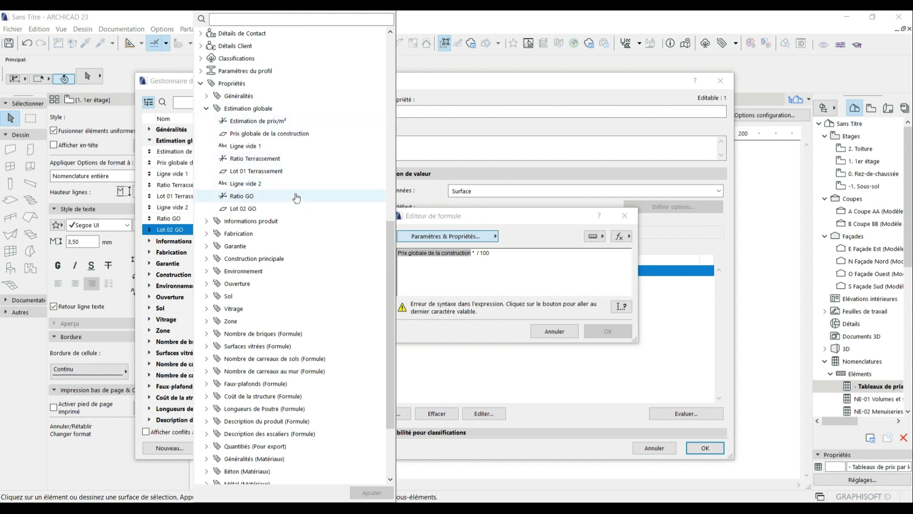
{"action": "double_click", "coordinate": [256, 197]}
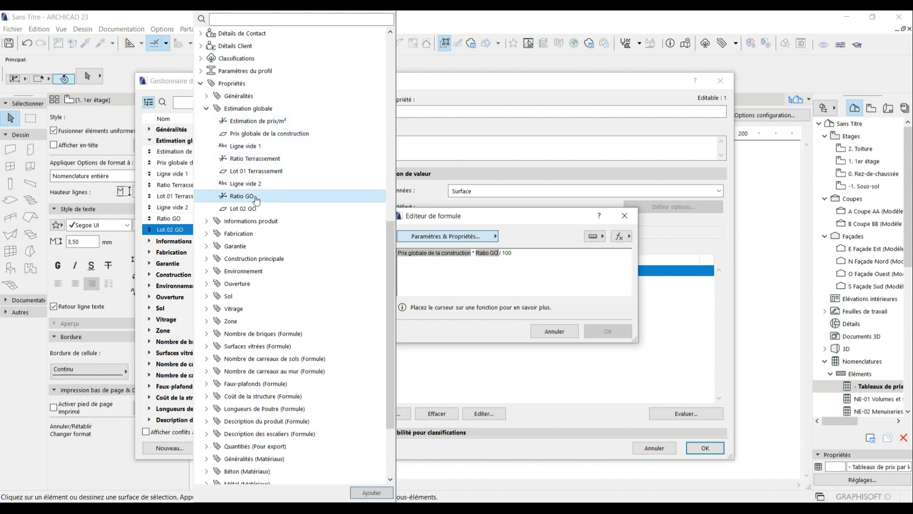
{"action": "left_click", "coordinate": [628, 333]}
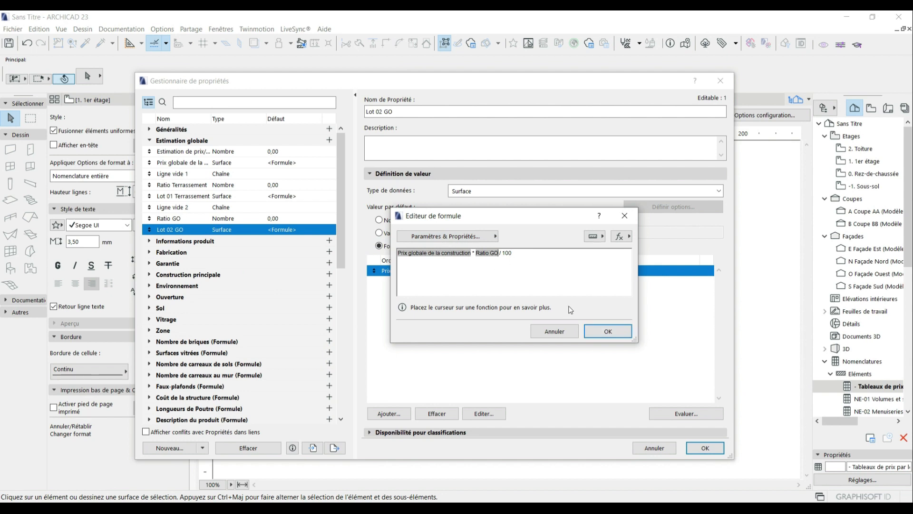
{"action": "left_click", "coordinate": [609, 331]}
{"action": "left_click", "coordinate": [705, 447]}
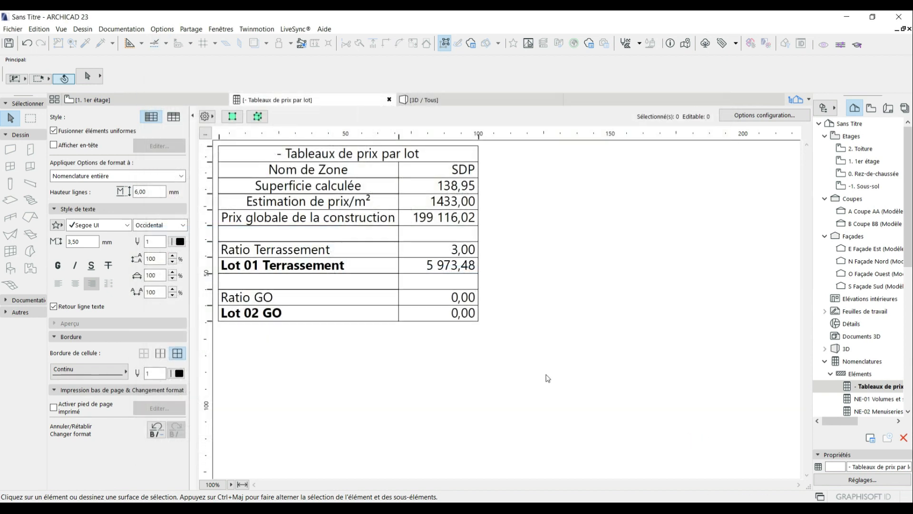
Set the Ratio GO value in the schedule to 42.
{"action": "left_click", "coordinate": [459, 298]}
{"action": "left_click_drag", "start_coordinate": [464, 298], "coordinate": [348, 309]}
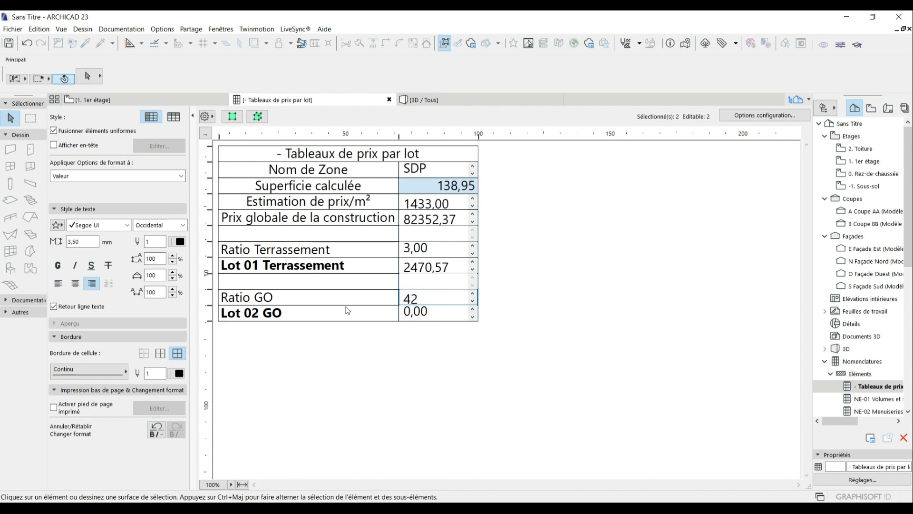
{"action": "key", "text": "Return"}
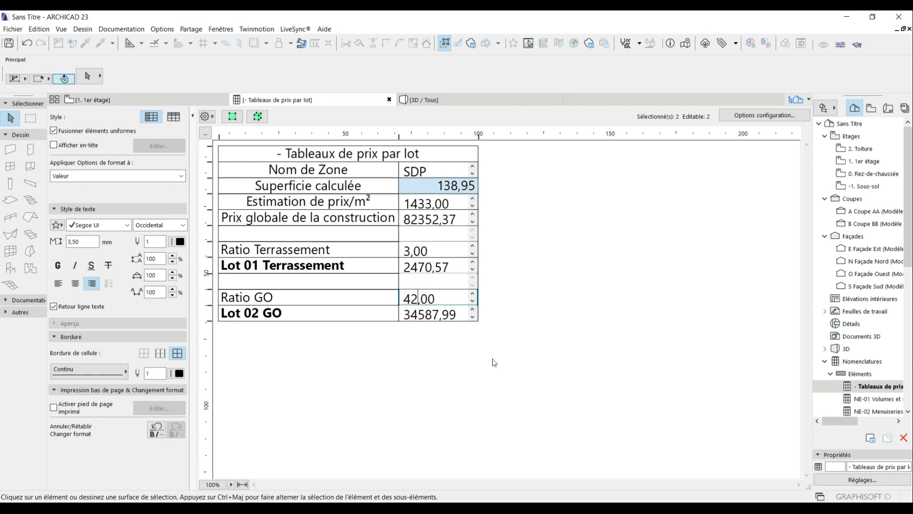
{"action": "left_click", "coordinate": [494, 362]}
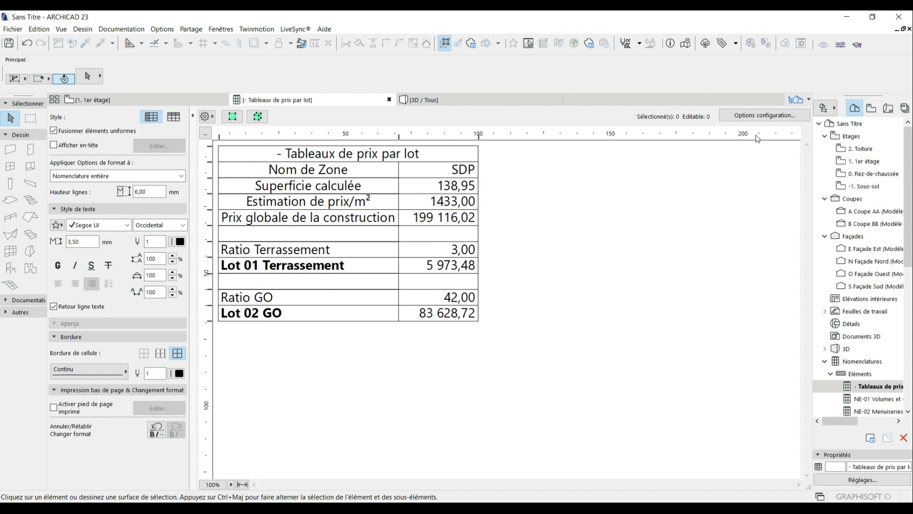
{"action": "left_click", "coordinate": [763, 116]}
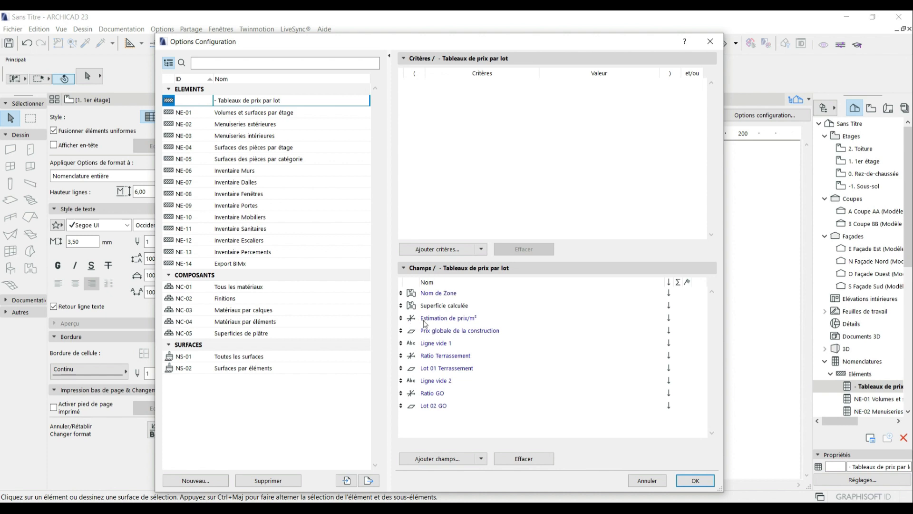
{"action": "left_click", "coordinate": [707, 483]}
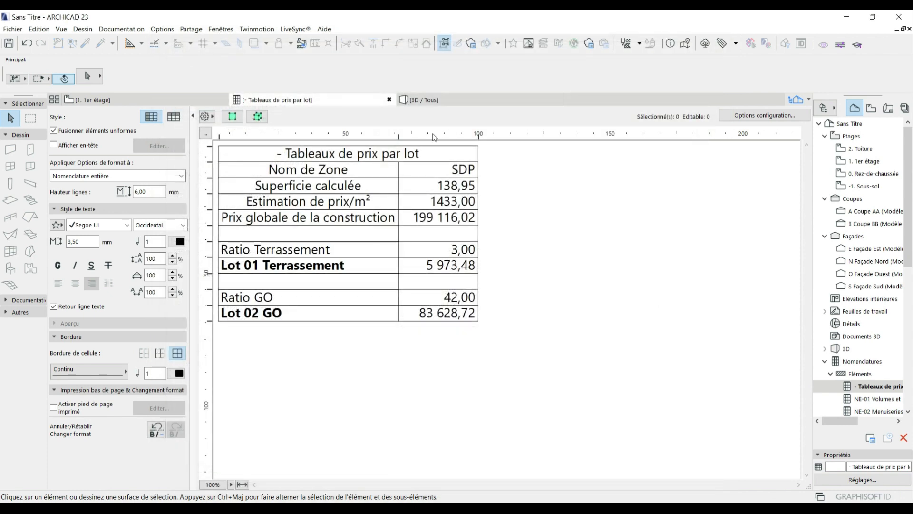
On the 1er étage plan, draw a rectangular SDP zone of about 26.8 m² beside the existing zone and place its stamp inside.
{"action": "left_click", "coordinate": [156, 102]}
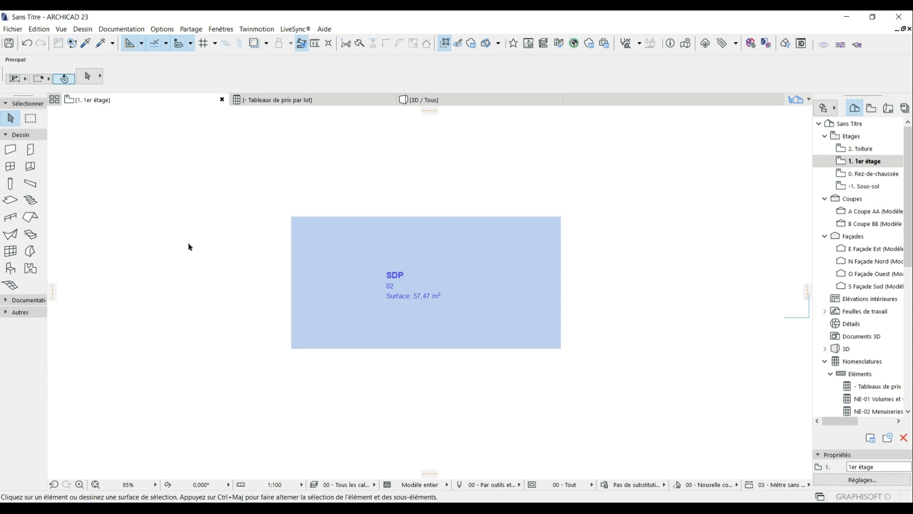
{"action": "left_click", "coordinate": [30, 269]}
{"action": "left_click", "coordinate": [172, 214]}
{"action": "left_click", "coordinate": [266, 392]}
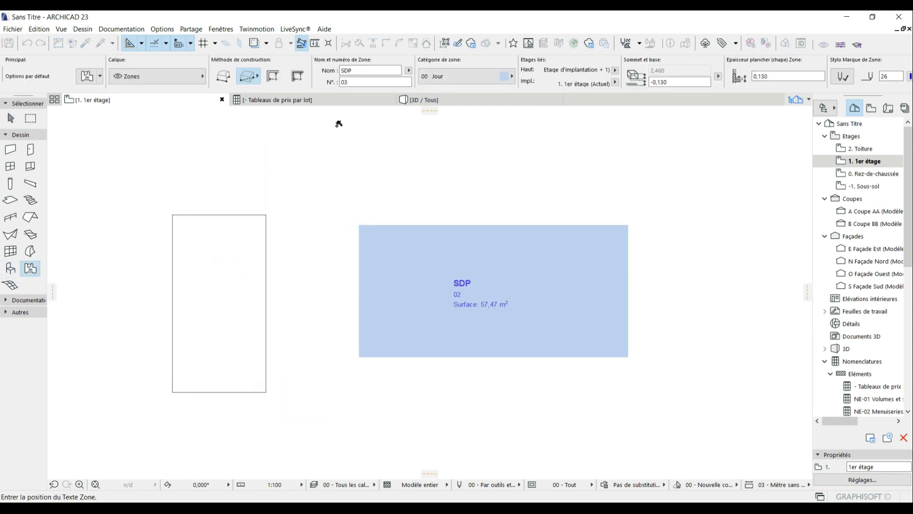
{"action": "left_click", "coordinate": [212, 294]}
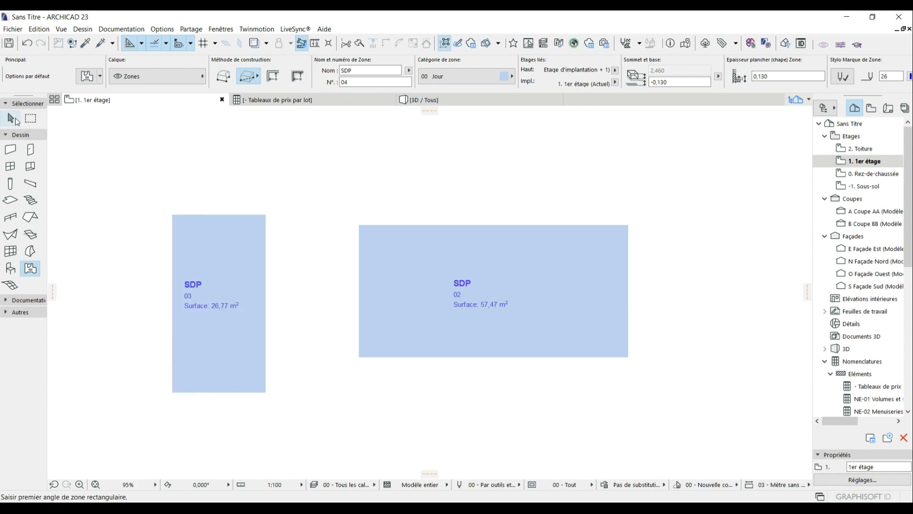
{"action": "left_click_drag", "start_coordinate": [357, 71], "coordinate": [305, 76]}
{"action": "type", "text": "Séjour"}
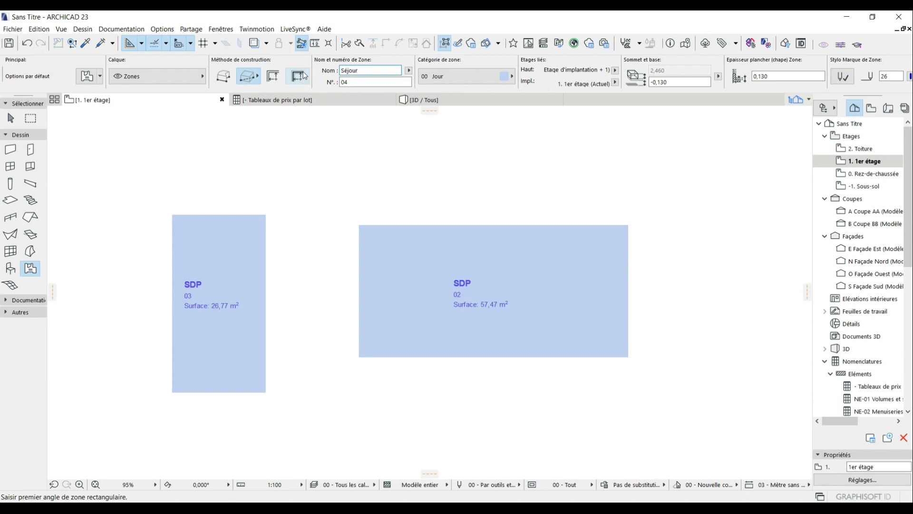
{"action": "left_click", "coordinate": [358, 161]}
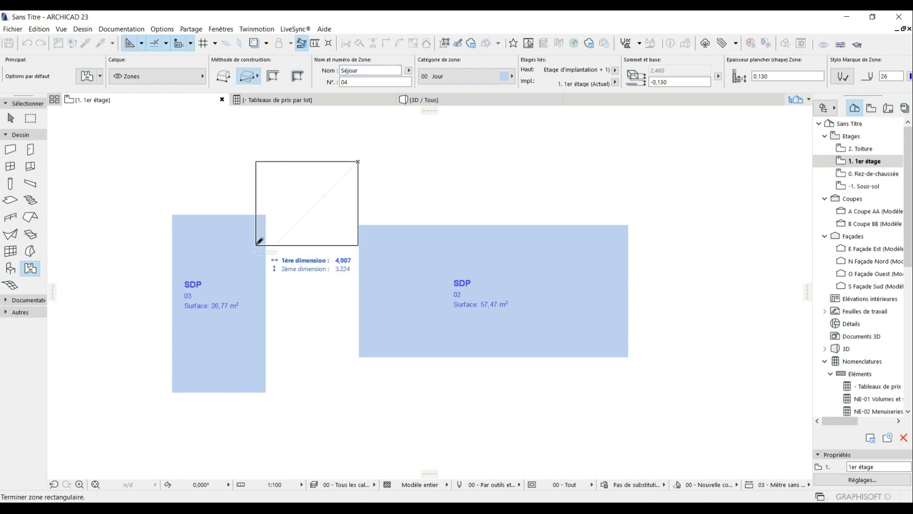
{"action": "key", "text": "Escape"}
{"action": "key", "text": "Escape"}
Rename zone 03 on the 1er étage plan as Séjour and deselect it.
{"action": "left_click", "coordinate": [241, 231]}
{"action": "left_click_drag", "start_coordinate": [364, 70], "coordinate": [300, 75]}
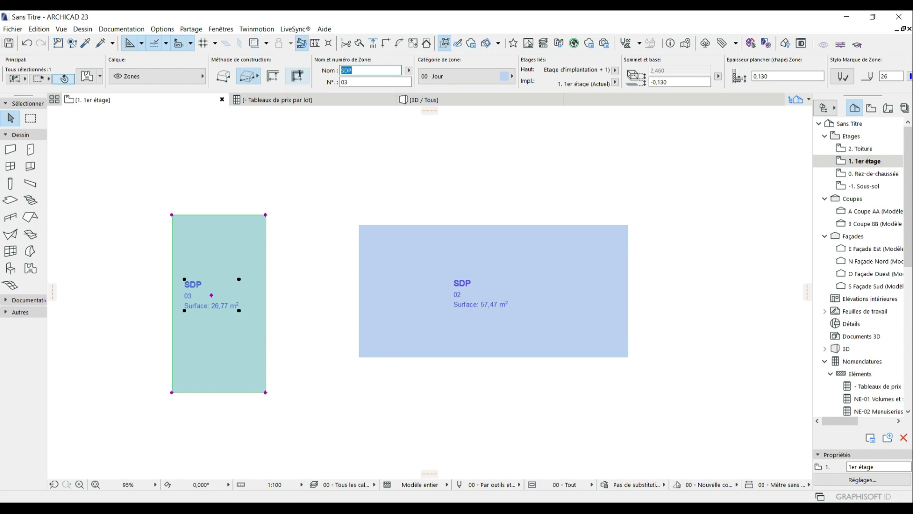
{"action": "type", "text": "Sé"}
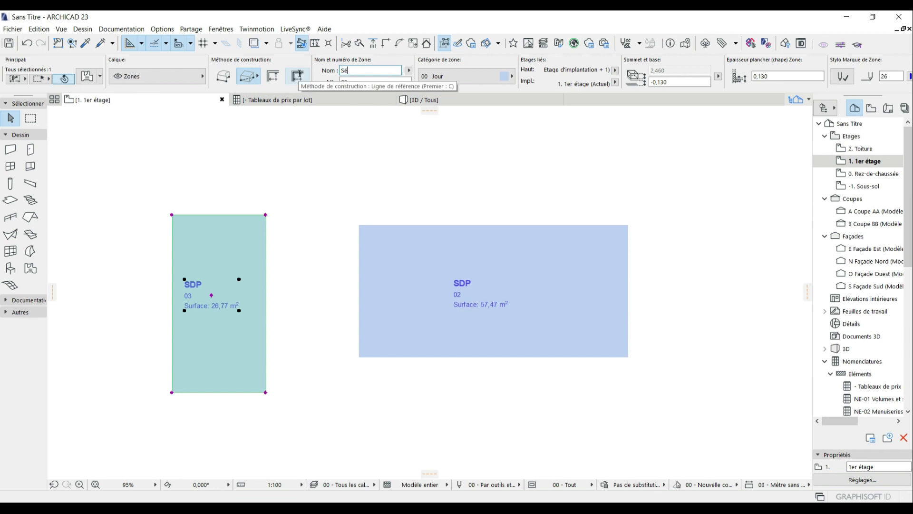
{"action": "type", "text": "jour"}
{"action": "key", "text": "Return"}
{"action": "key", "text": "Escape"}
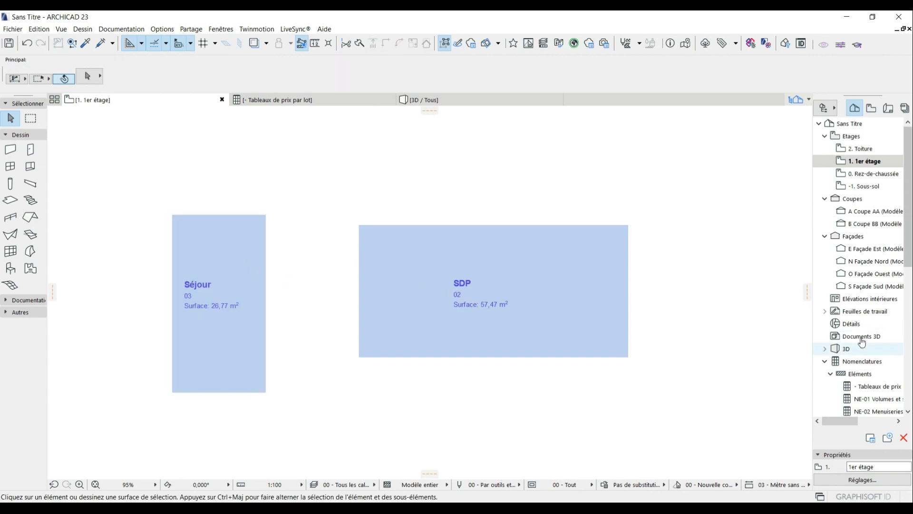
Add an element type criterion to the "- Tableaux de prix par lot" schedule, with Type d'élément set to Zone.
{"action": "double_click", "coordinate": [873, 386]}
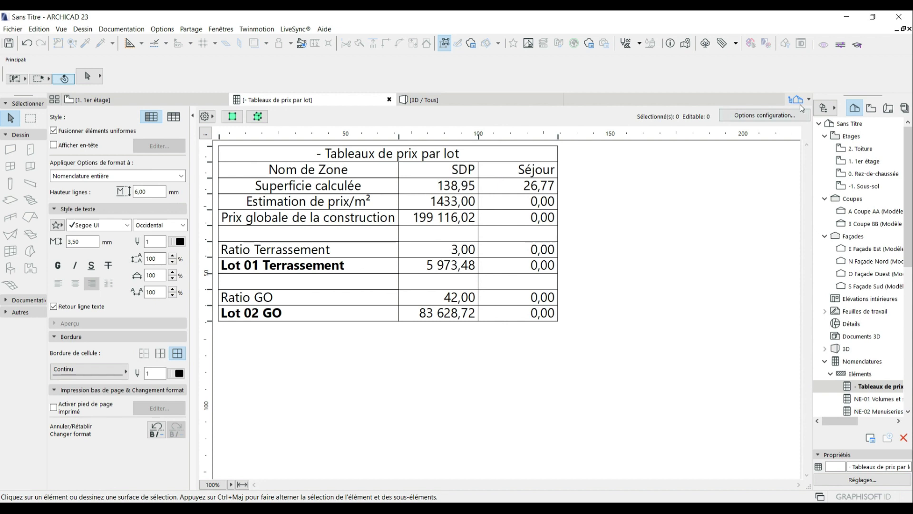
{"action": "left_click", "coordinate": [744, 115]}
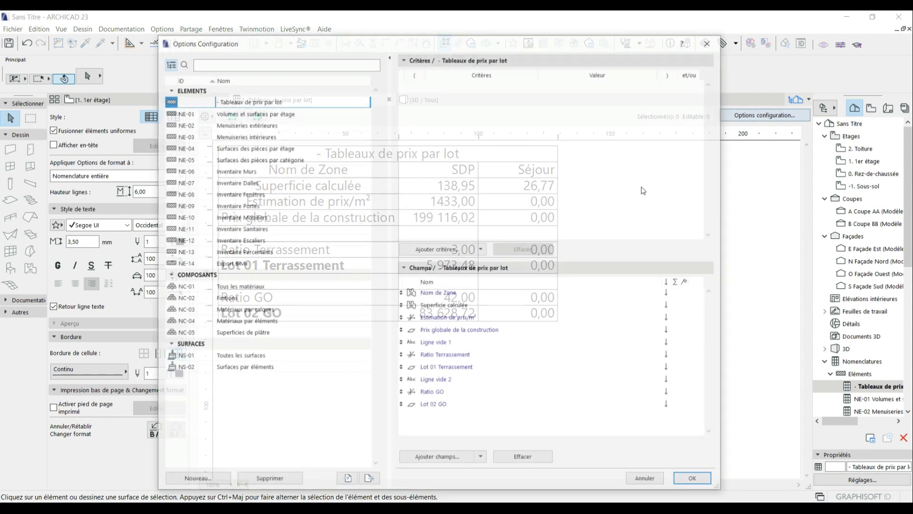
{"action": "left_click", "coordinate": [445, 250]}
{"action": "left_click", "coordinate": [475, 172]}
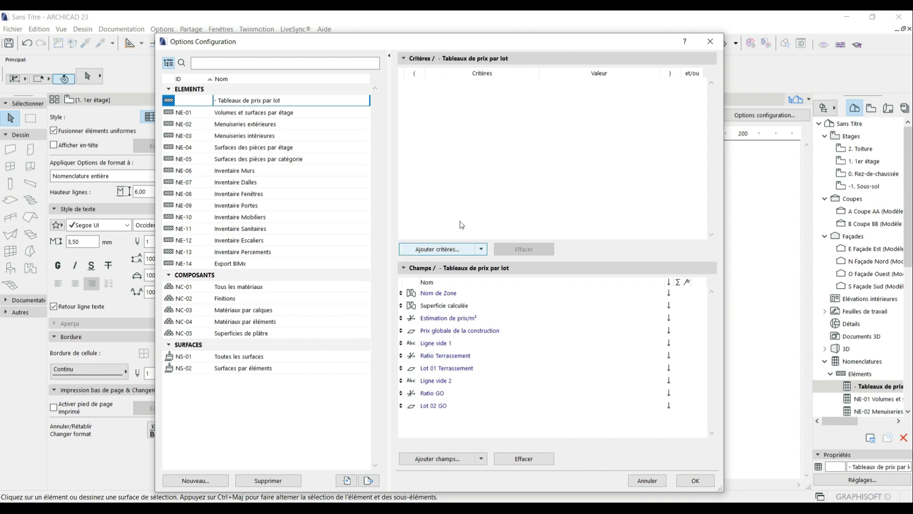
{"action": "left_click", "coordinate": [437, 250]}
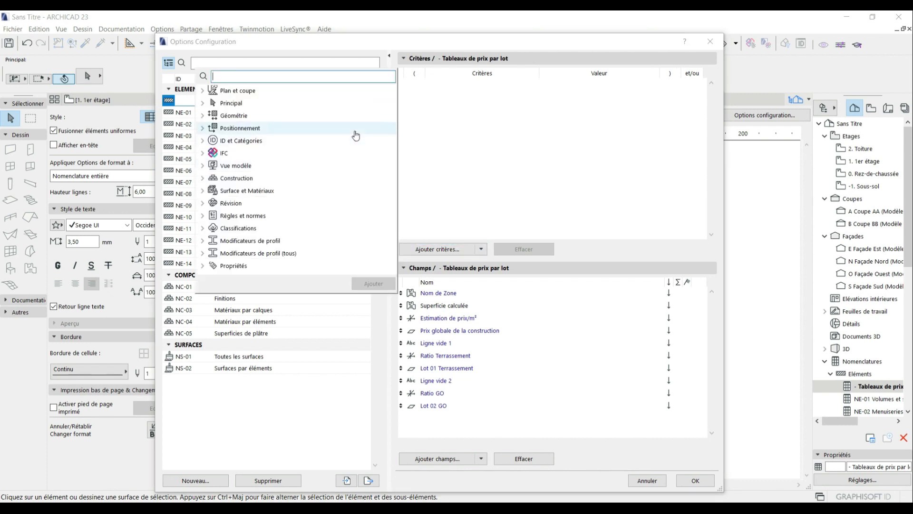
{"action": "left_click", "coordinate": [203, 103]}
{"action": "double_click", "coordinate": [227, 115]}
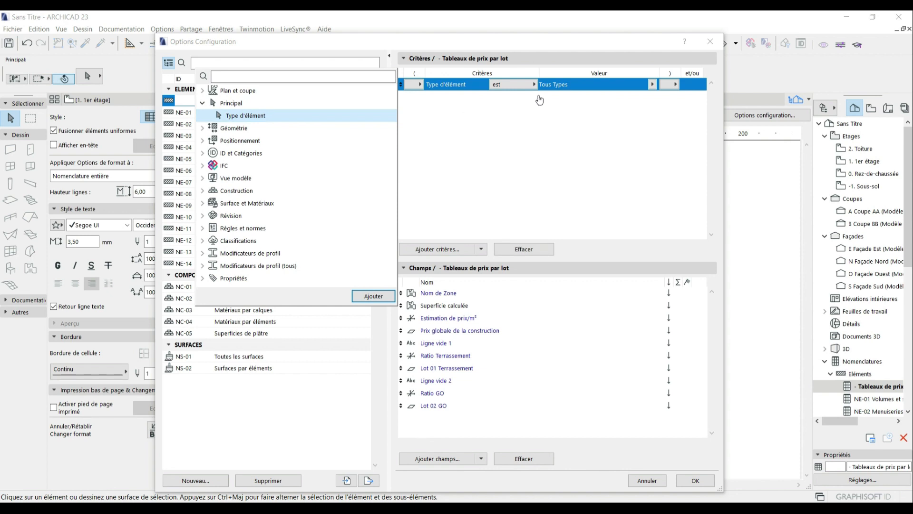
{"action": "left_click", "coordinate": [652, 85]}
{"action": "left_click", "coordinate": [652, 84]}
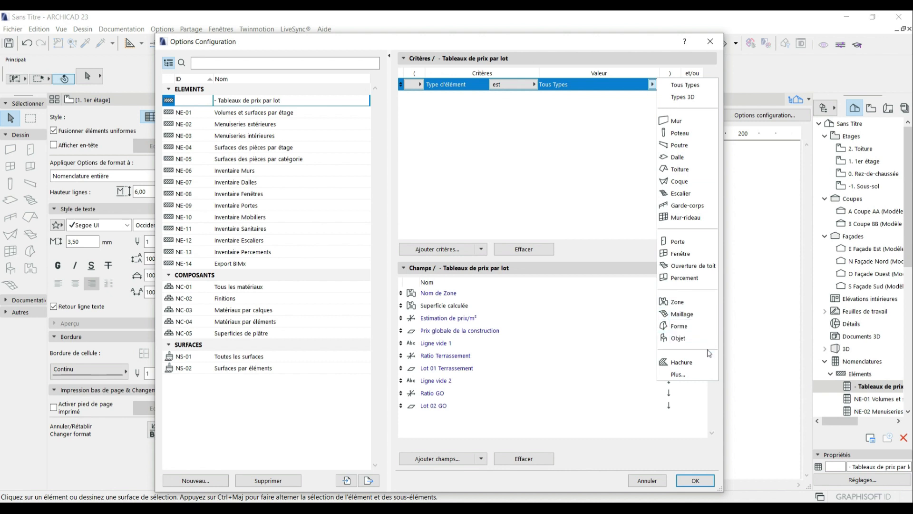
{"action": "left_click", "coordinate": [698, 301]}
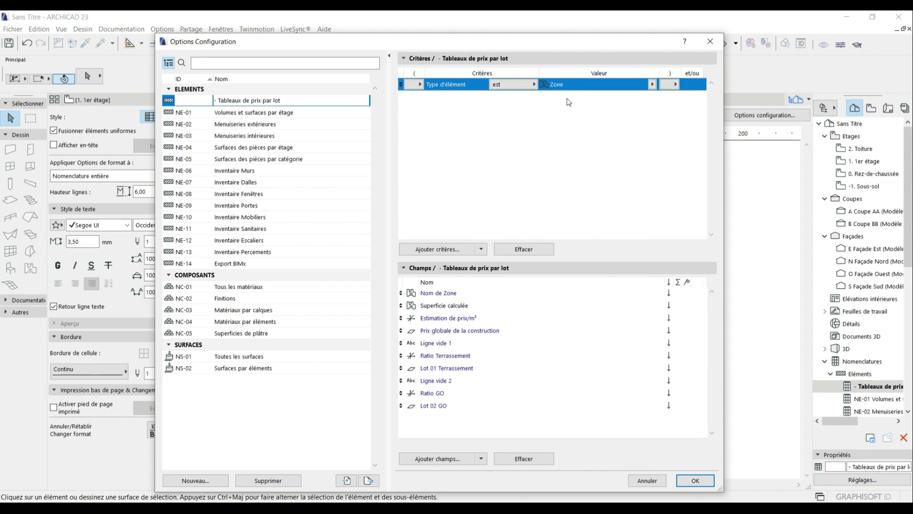
{"action": "left_click", "coordinate": [568, 124]}
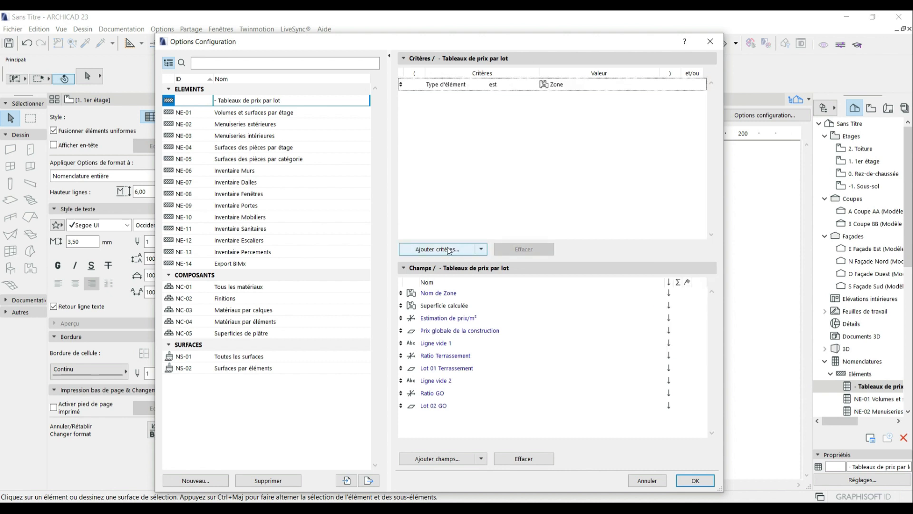
Add the ID et Catégories criterion Nom est SDP to the schedule and accept its configuration.
{"action": "left_click", "coordinate": [552, 86]}
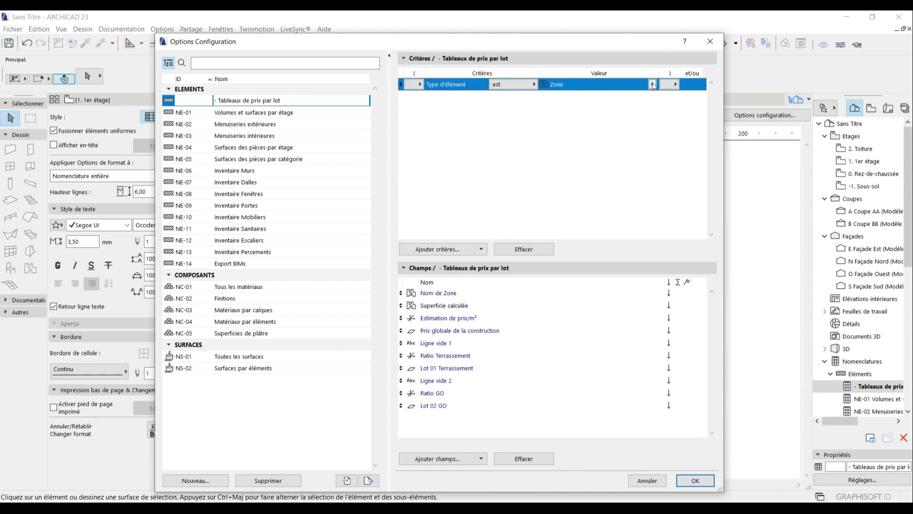
{"action": "left_click", "coordinate": [445, 249]}
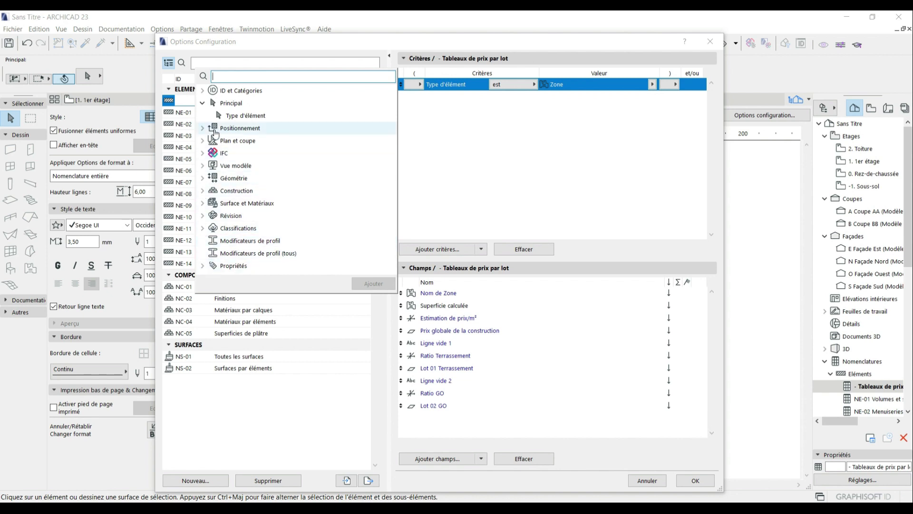
{"action": "left_click", "coordinate": [485, 168]}
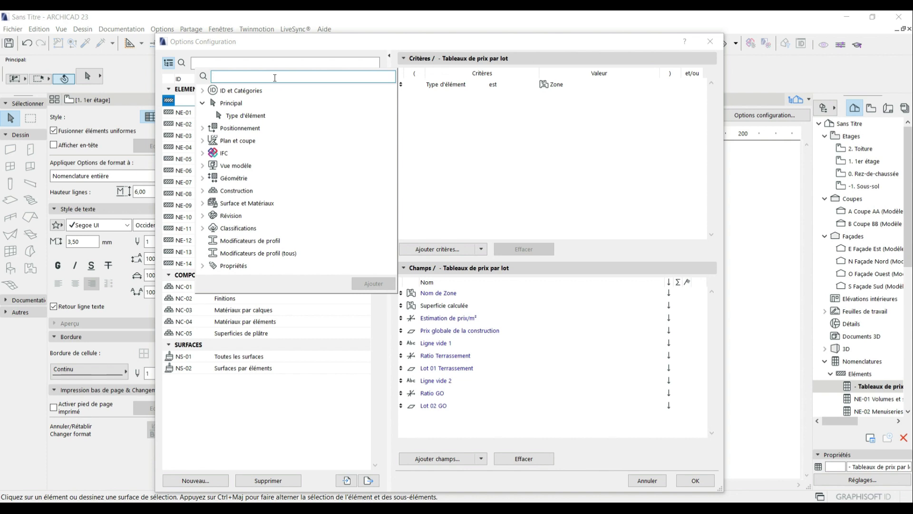
{"action": "type", "text": "nom"}
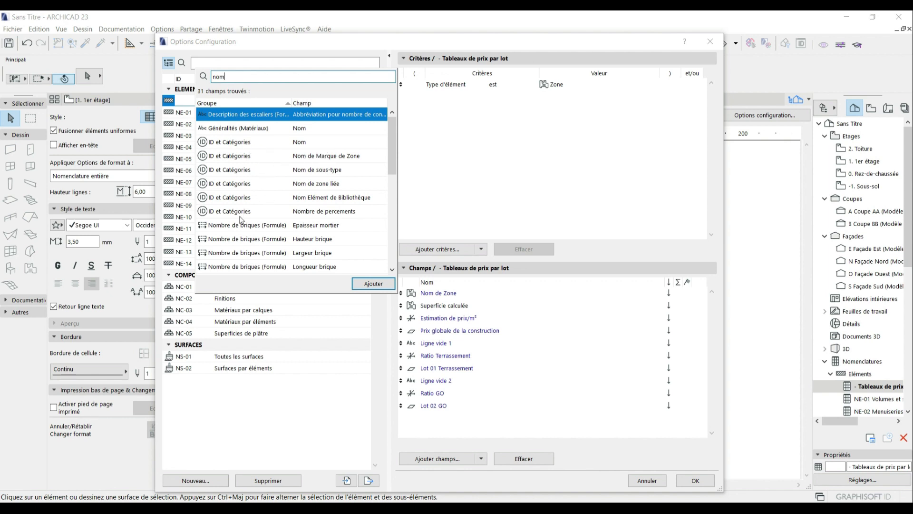
{"action": "double_click", "coordinate": [241, 143]}
{"action": "left_click", "coordinate": [594, 133]}
{"action": "left_click", "coordinate": [534, 97]}
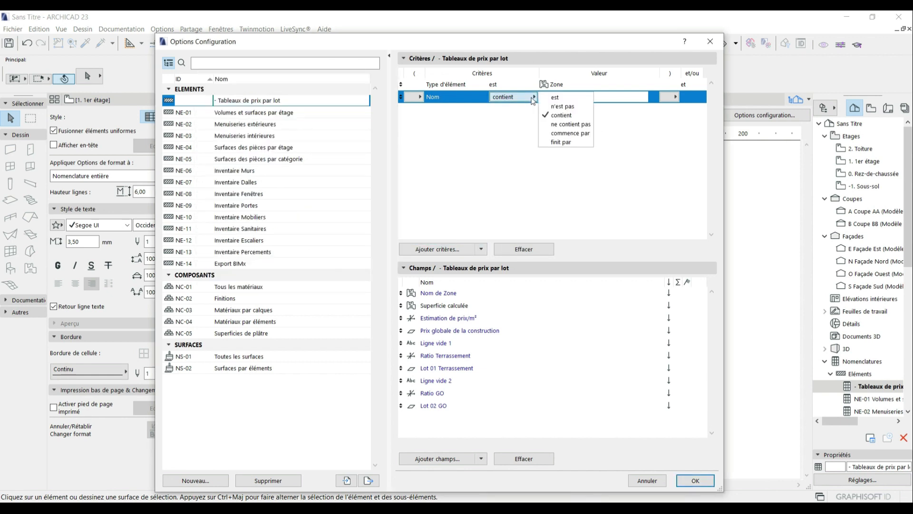
{"action": "left_click", "coordinate": [555, 98]}
{"action": "left_click", "coordinate": [605, 99]}
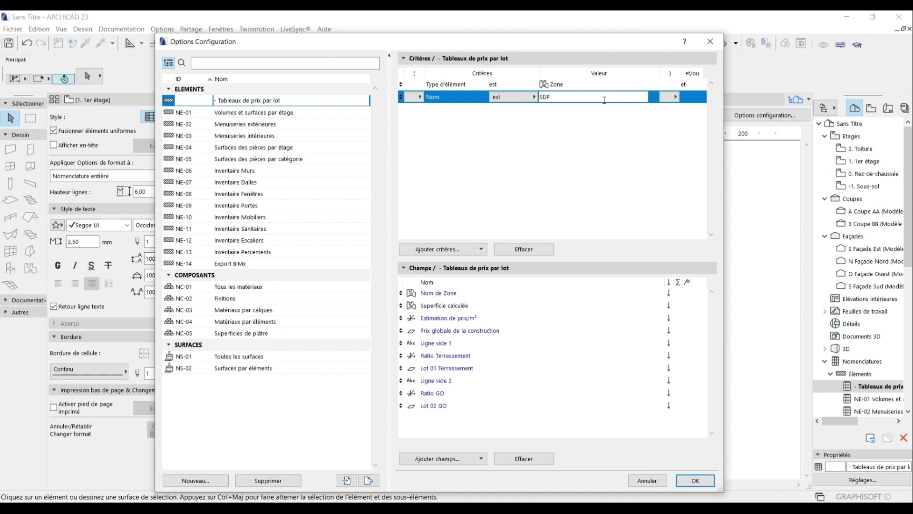
{"action": "left_click", "coordinate": [613, 122]}
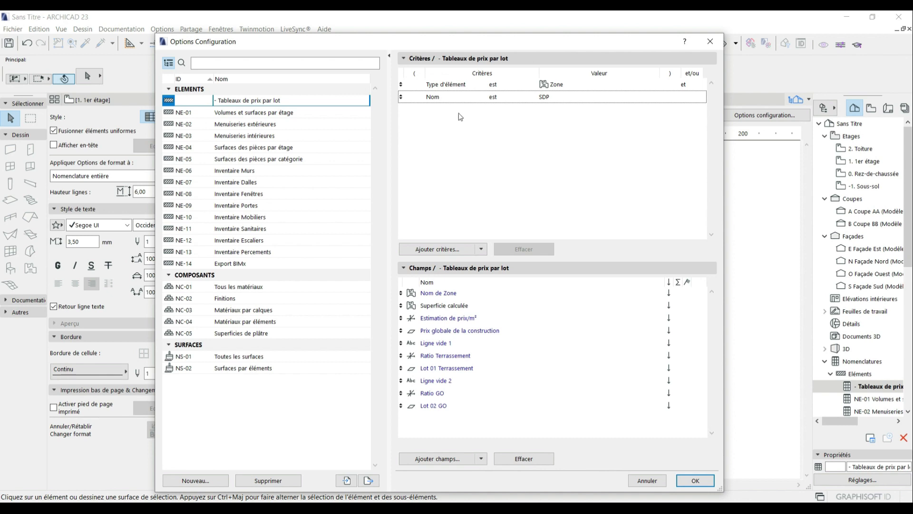
{"action": "left_click", "coordinate": [695, 481]}
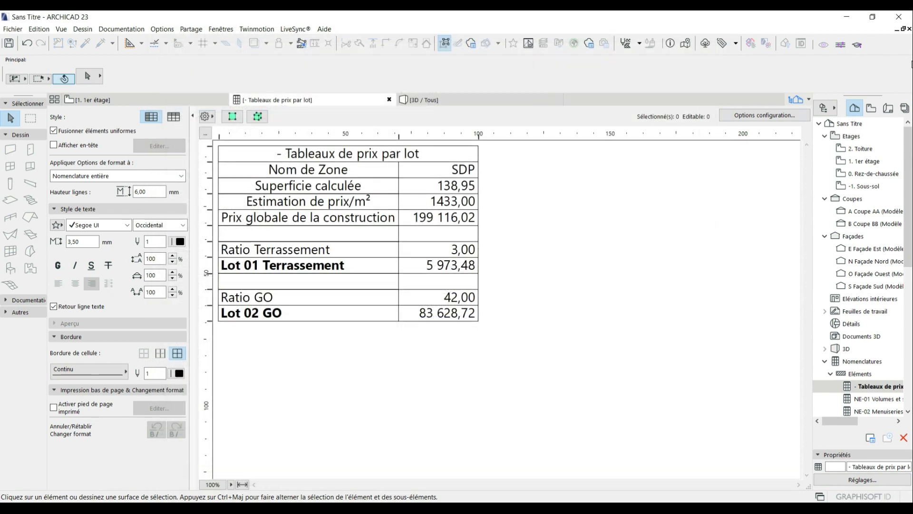
{"action": "left_click", "coordinate": [91, 100]}
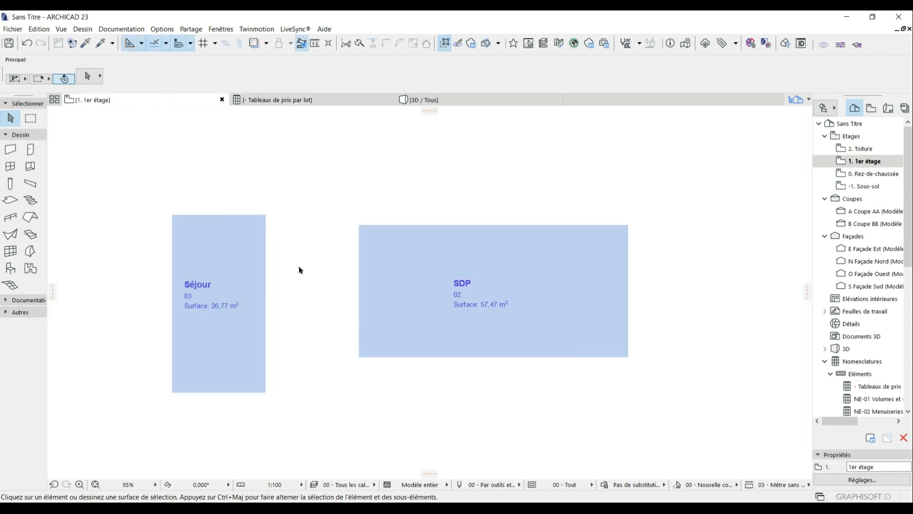
{"action": "left_click", "coordinate": [234, 261]}
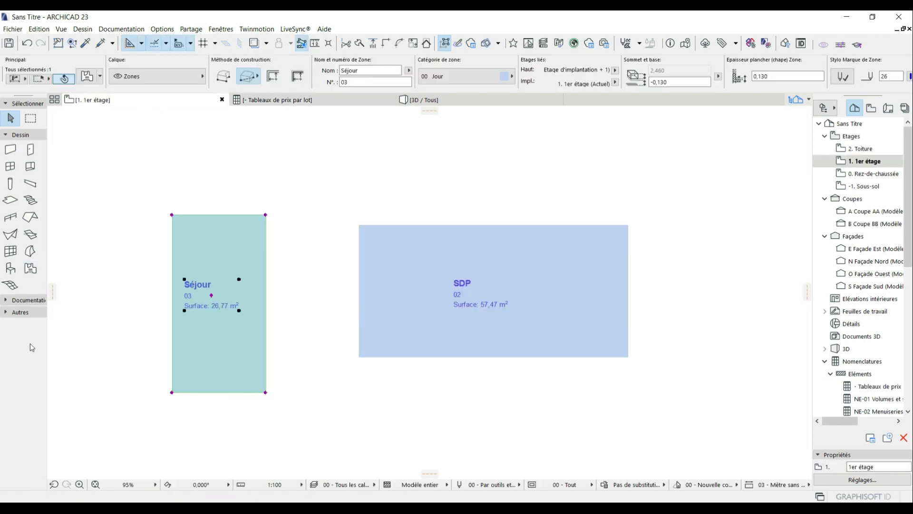
{"action": "left_click", "coordinate": [311, 235]}
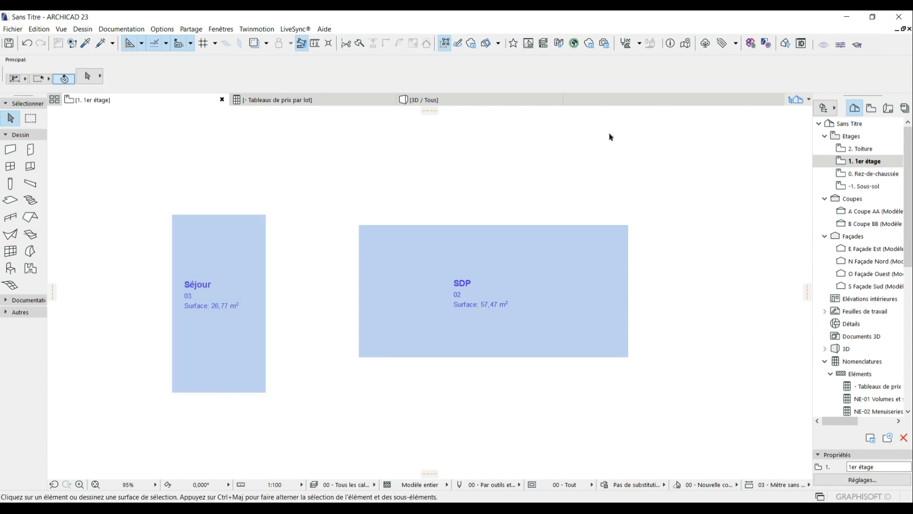
{"action": "left_click", "coordinate": [300, 101]}
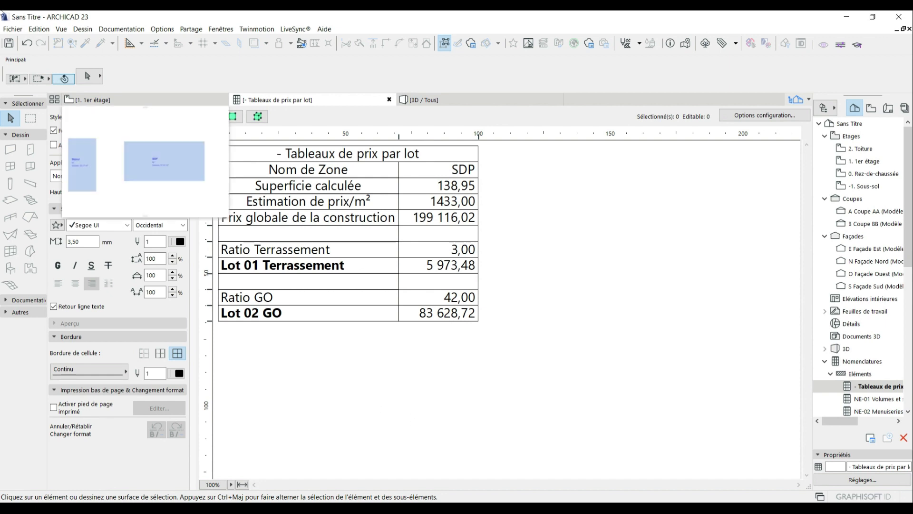
Create a new project from the Modèle AC23 DEFAUT.tpl template, discarding the unsaved changes to the current project.
{"action": "left_click", "coordinate": [13, 29]}
{"action": "mouse_move", "coordinate": [69, 44]}
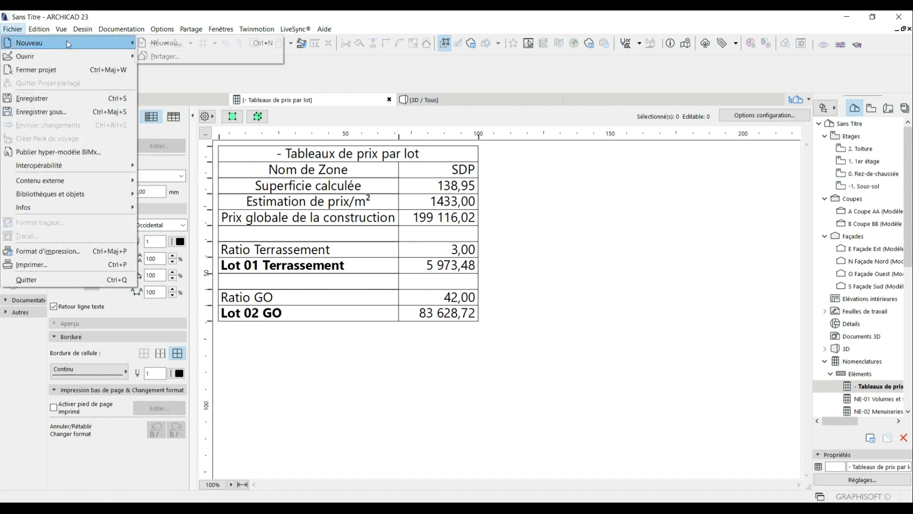
{"action": "left_click", "coordinate": [166, 41]}
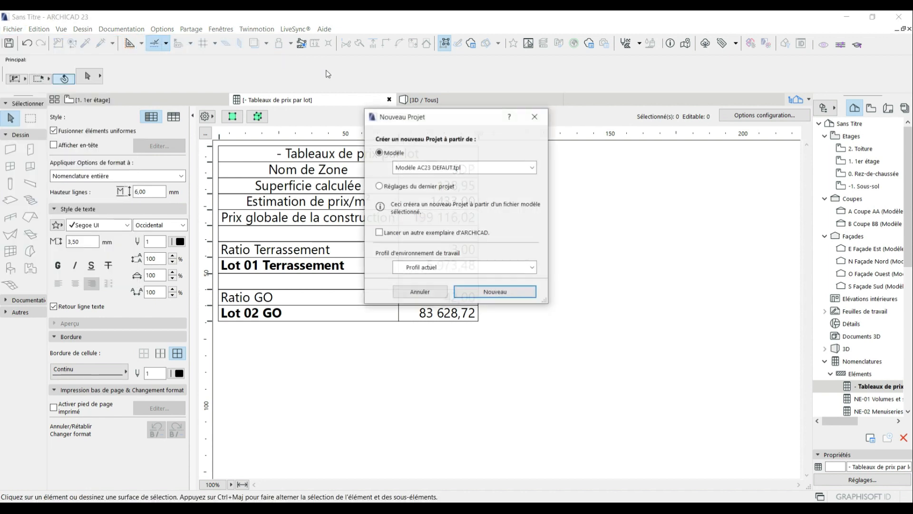
{"action": "left_click", "coordinate": [508, 291]}
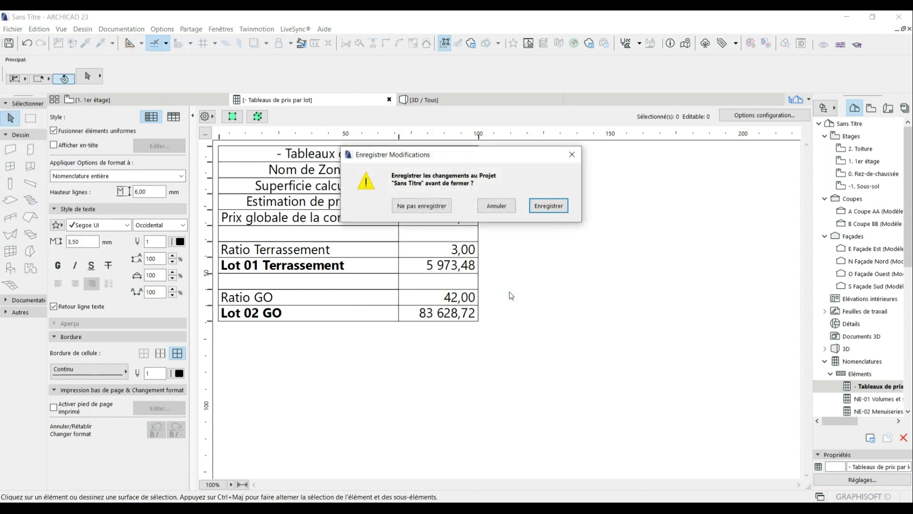
{"action": "left_click", "coordinate": [435, 207]}
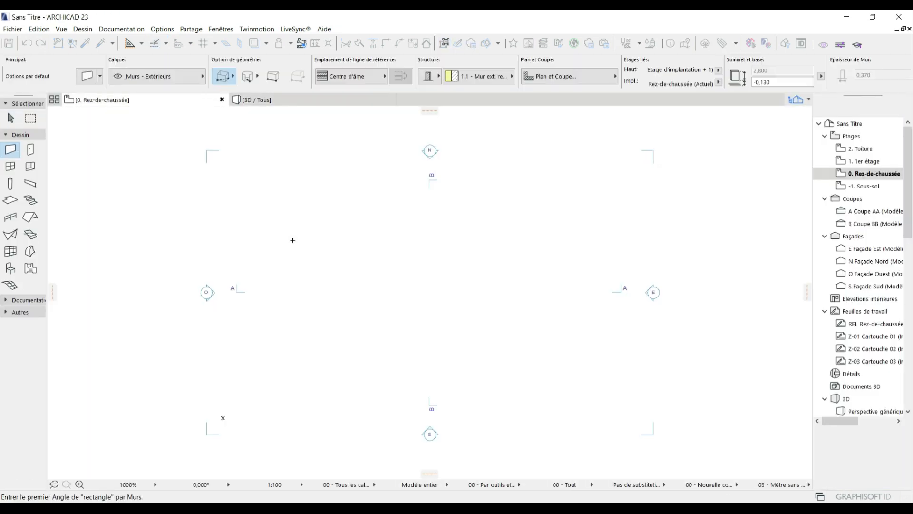
Expand the Documentation and Autres tool groups, and collapse Feuilles de travail and 3D in the project tree.
{"action": "left_click", "coordinate": [14, 300]}
{"action": "left_click", "coordinate": [3, 447]}
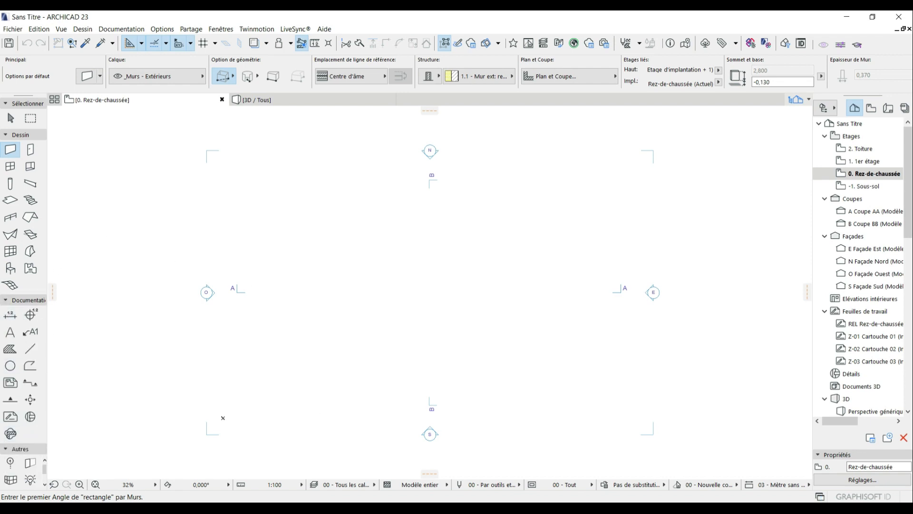
{"action": "left_click", "coordinate": [824, 311]}
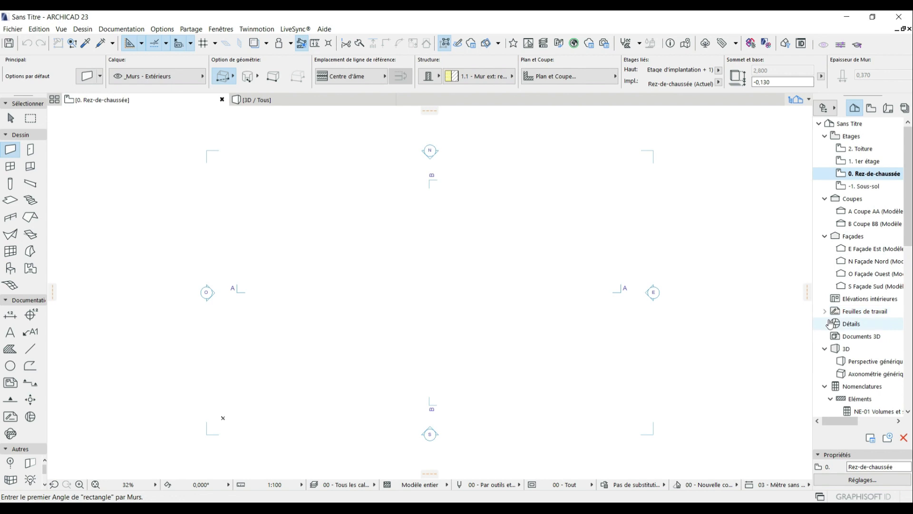
{"action": "left_click", "coordinate": [825, 348]}
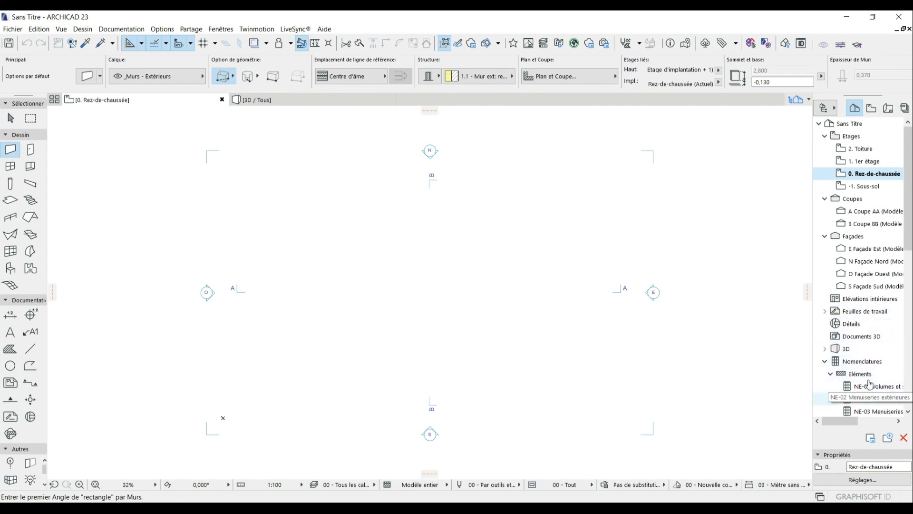
Import Propriétés estimation du prix.xml from the Exo estimation de prix par m2 folder into the property manager, leaving out its classification systems.
{"action": "left_click", "coordinate": [162, 29]}
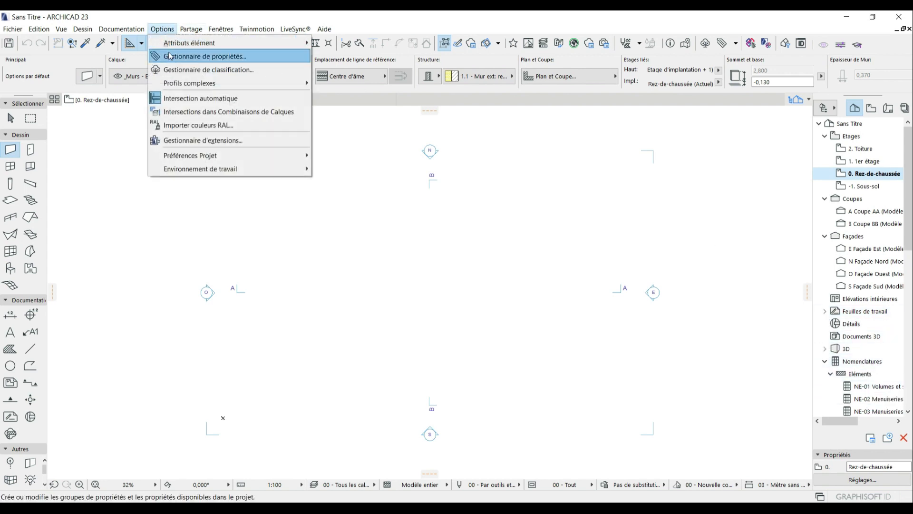
{"action": "left_click", "coordinate": [199, 56]}
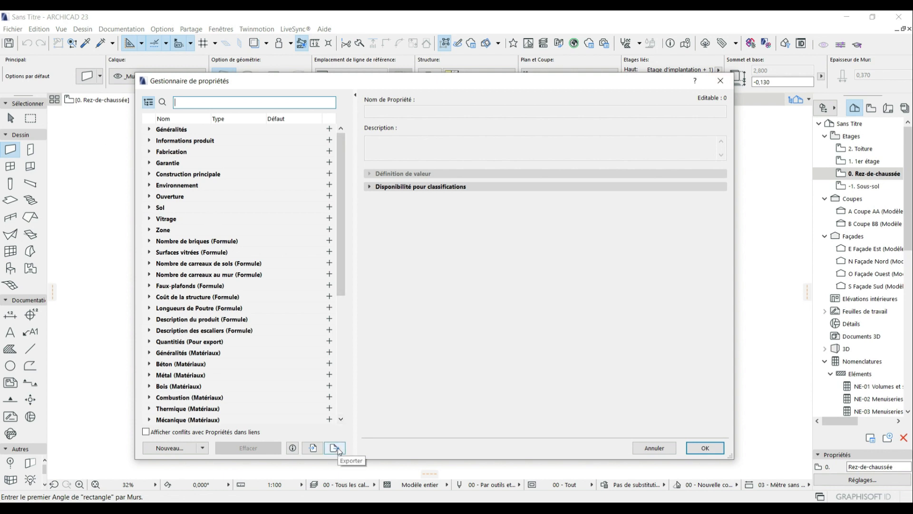
{"action": "left_click", "coordinate": [313, 447]}
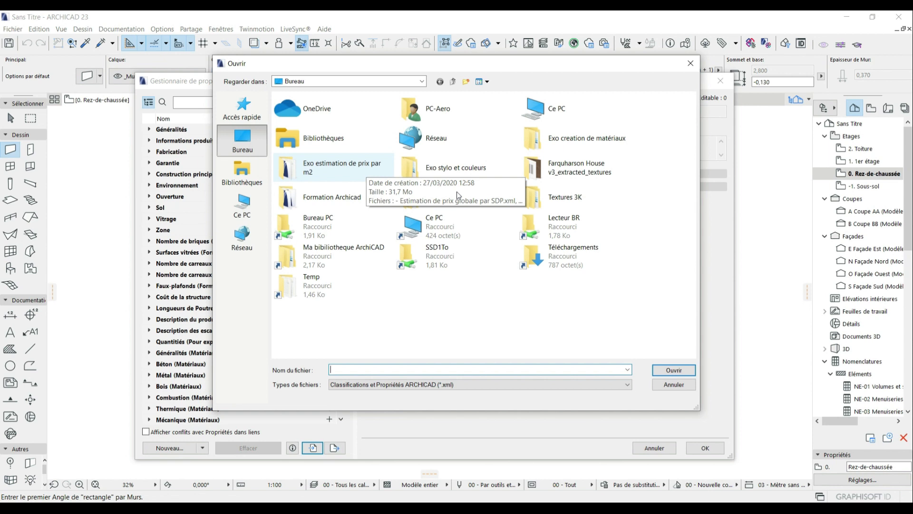
{"action": "double_click", "coordinate": [368, 173]}
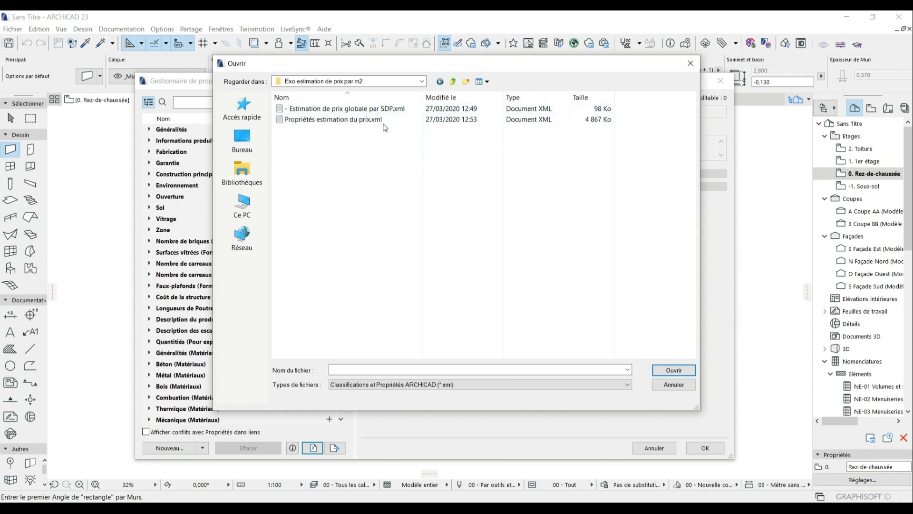
{"action": "left_click", "coordinate": [318, 122]}
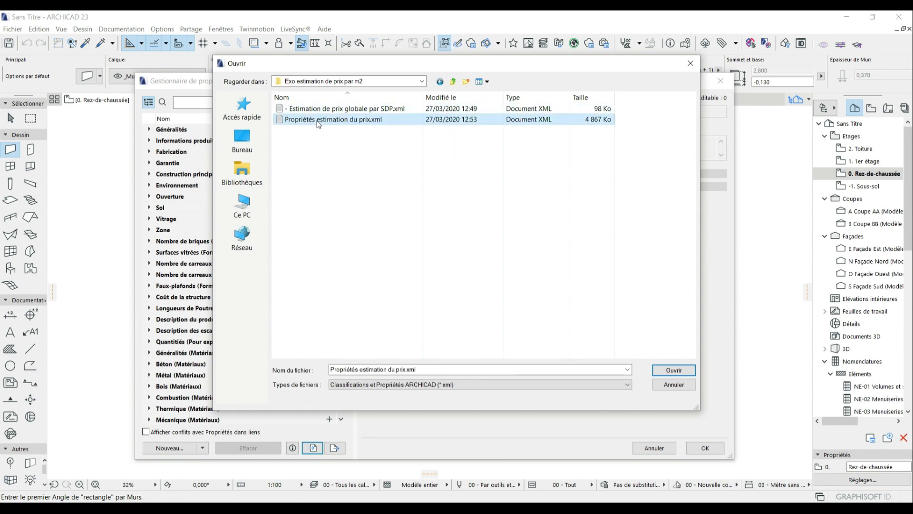
{"action": "left_click", "coordinate": [683, 376]}
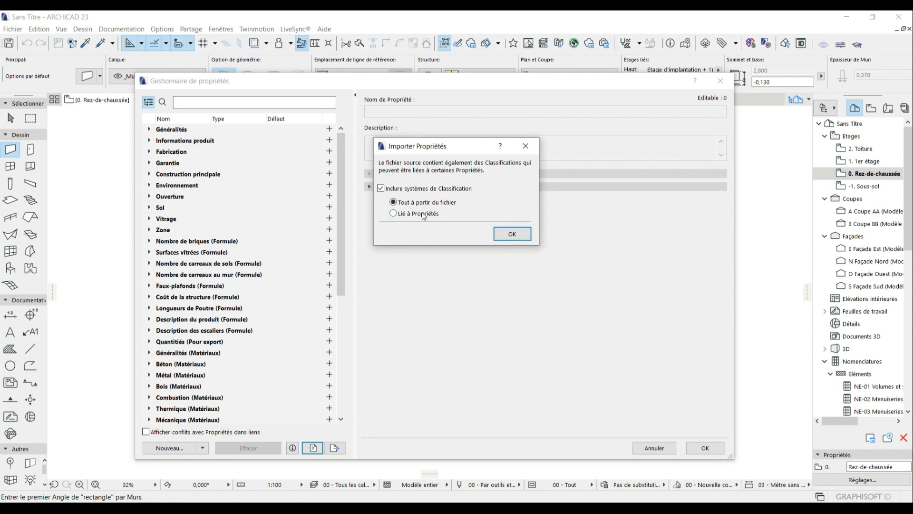
{"action": "left_click", "coordinate": [419, 191]}
{"action": "left_click", "coordinate": [513, 238]}
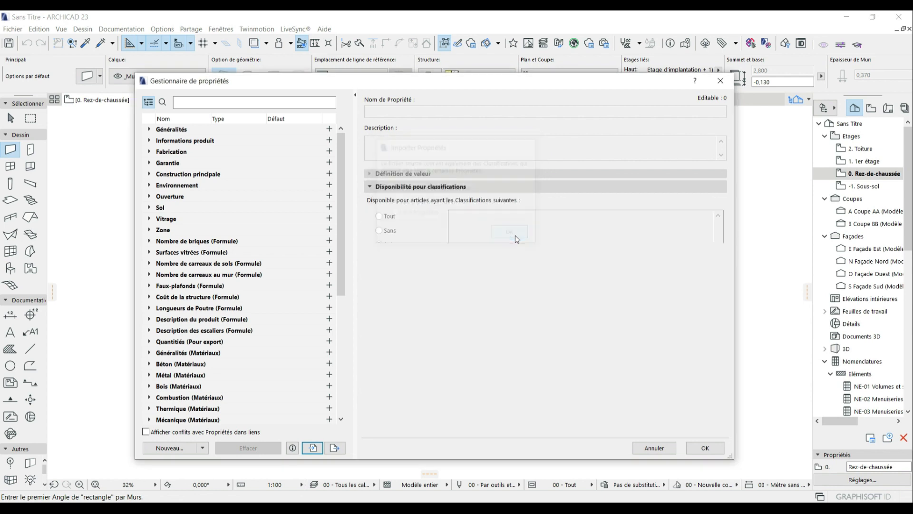
{"action": "left_click", "coordinate": [466, 206]}
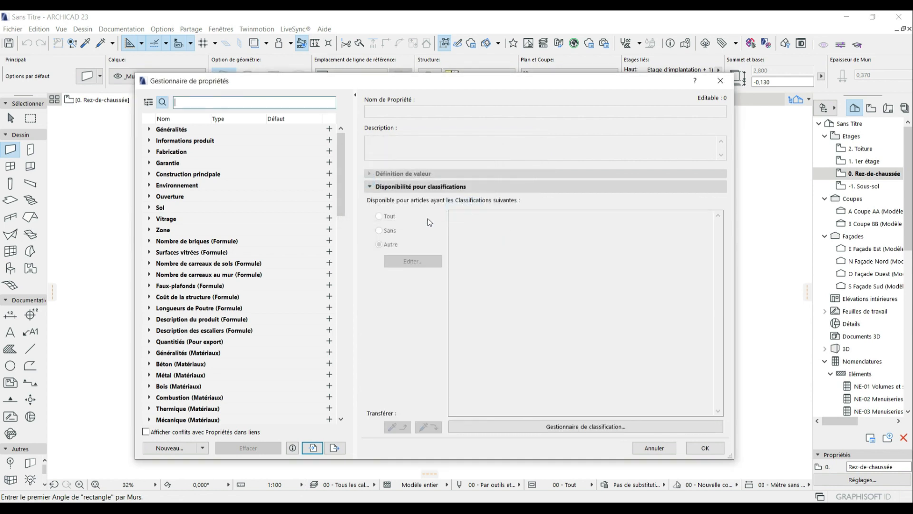
Review the imported Estimation de prix group in the property manager and accept the imported properties.
{"action": "scroll", "coordinate": [235, 273], "scroll_direction": "down", "scroll_amount": 15}
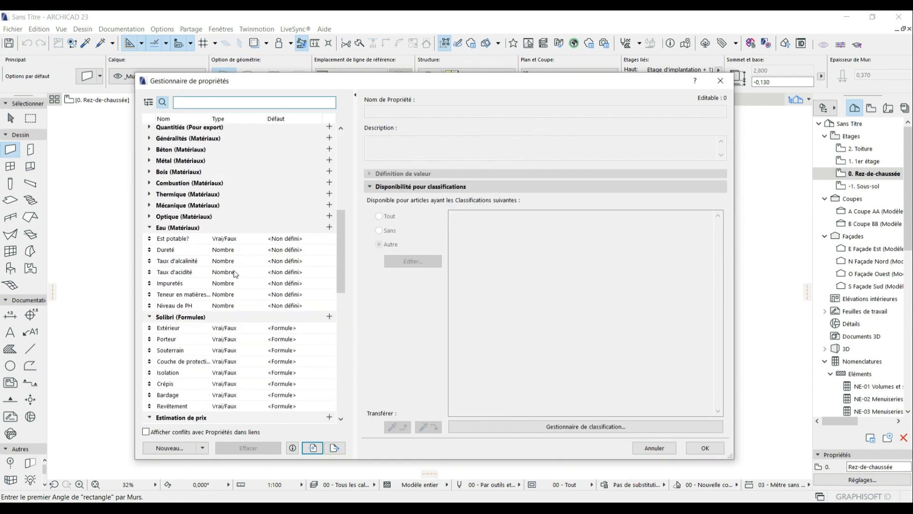
{"action": "scroll", "coordinate": [235, 274], "scroll_direction": "up", "scroll_amount": 8}
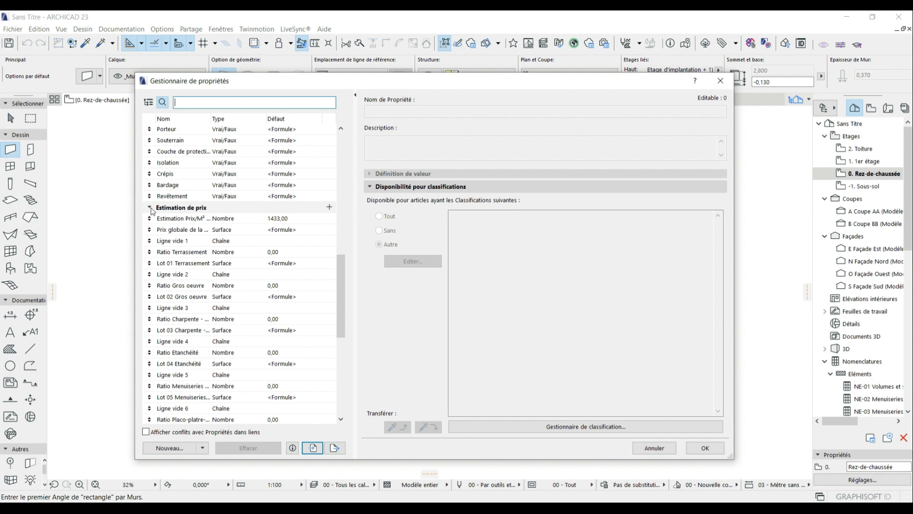
{"action": "left_click", "coordinate": [151, 208]}
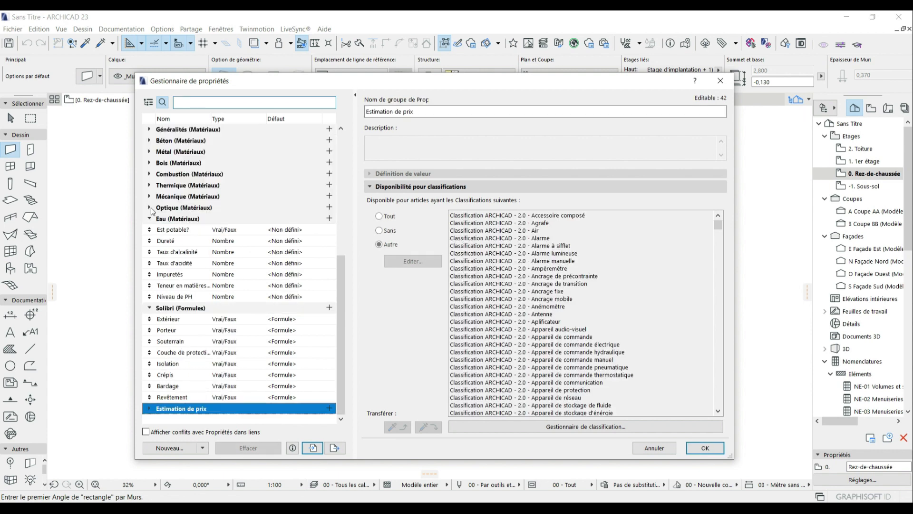
{"action": "left_click", "coordinate": [151, 409]}
{"action": "scroll", "coordinate": [201, 293], "scroll_direction": "down", "scroll_amount": 8}
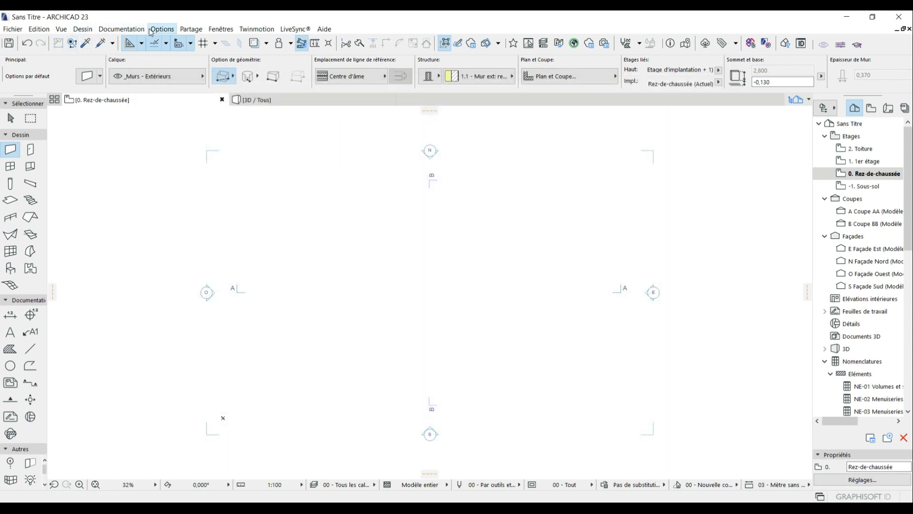
Reopen the property manager to check the properties in the Estimation de prix group.
{"action": "left_click", "coordinate": [162, 29]}
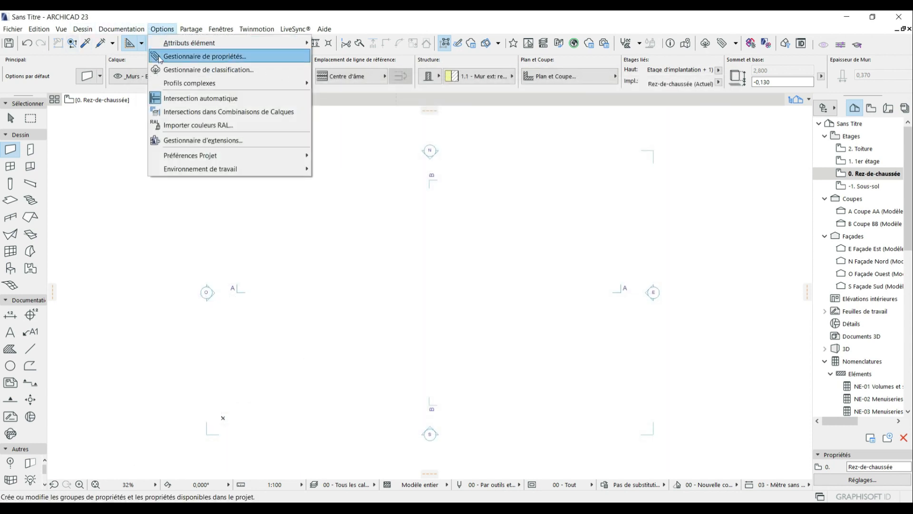
{"action": "left_click", "coordinate": [203, 56]}
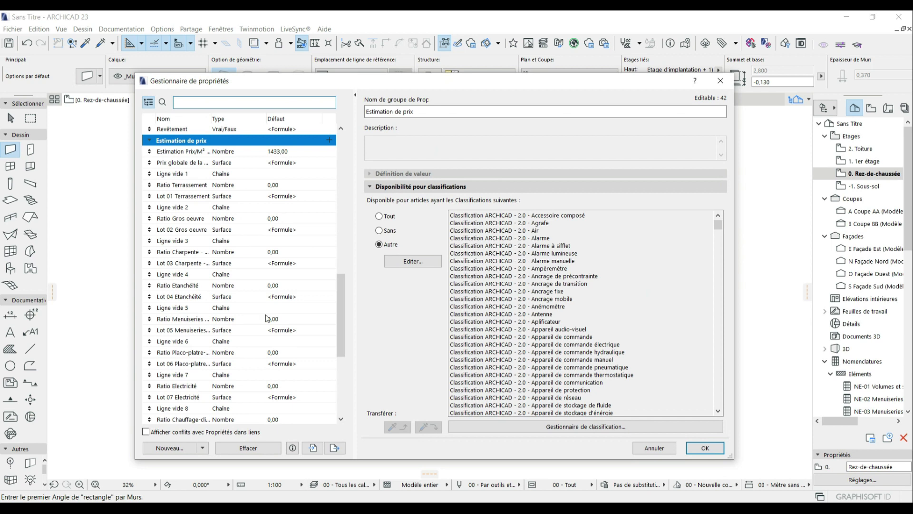
{"action": "left_click", "coordinate": [720, 80]}
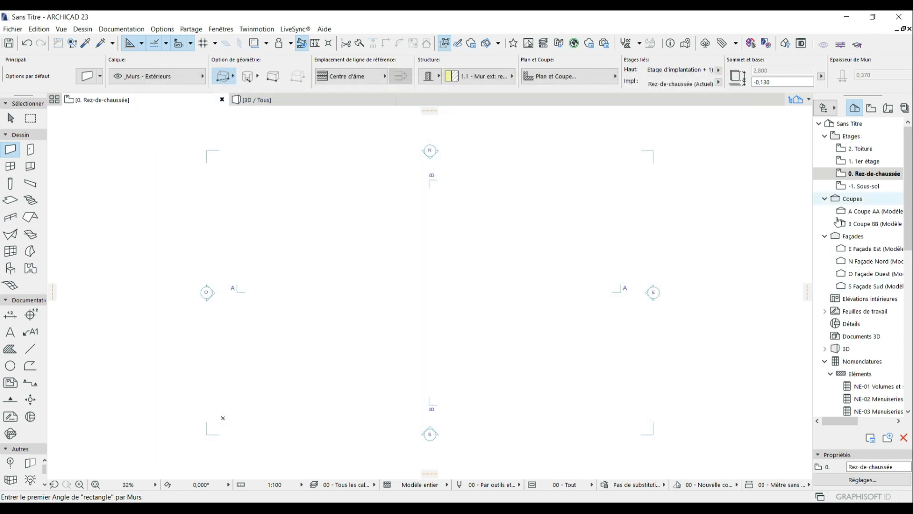
{"action": "right_click", "coordinate": [863, 379]}
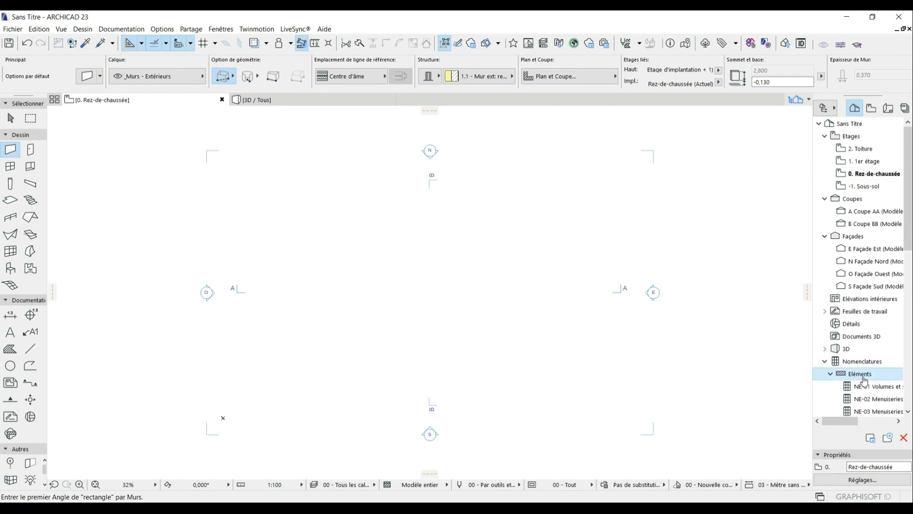
{"action": "left_click", "coordinate": [859, 385]}
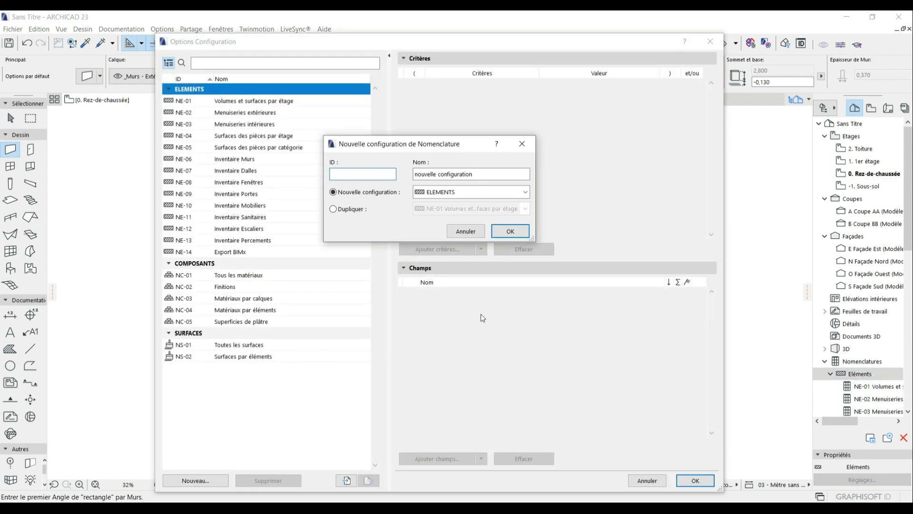
{"action": "left_click", "coordinate": [466, 231]}
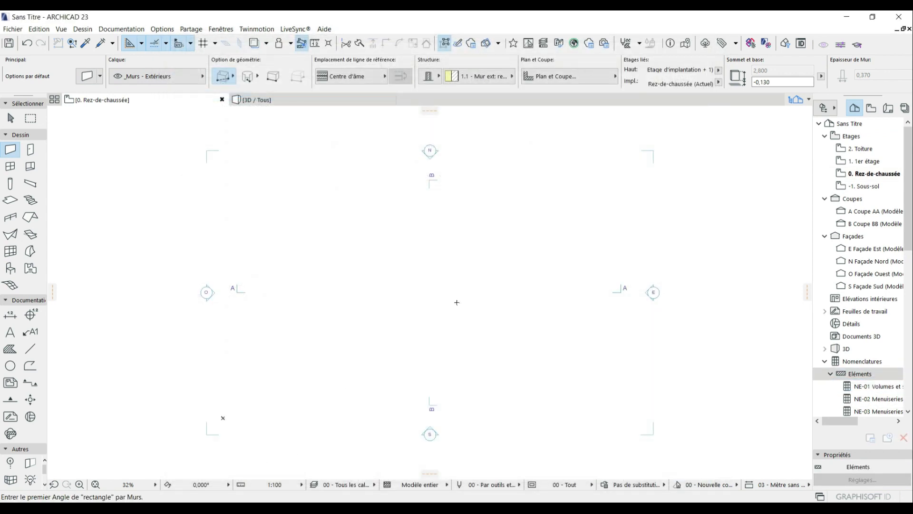
Open the schedule configuration options by creating a blank ELEMENTS schedule named nouvelle configuration.
{"action": "right_click", "coordinate": [863, 374]}
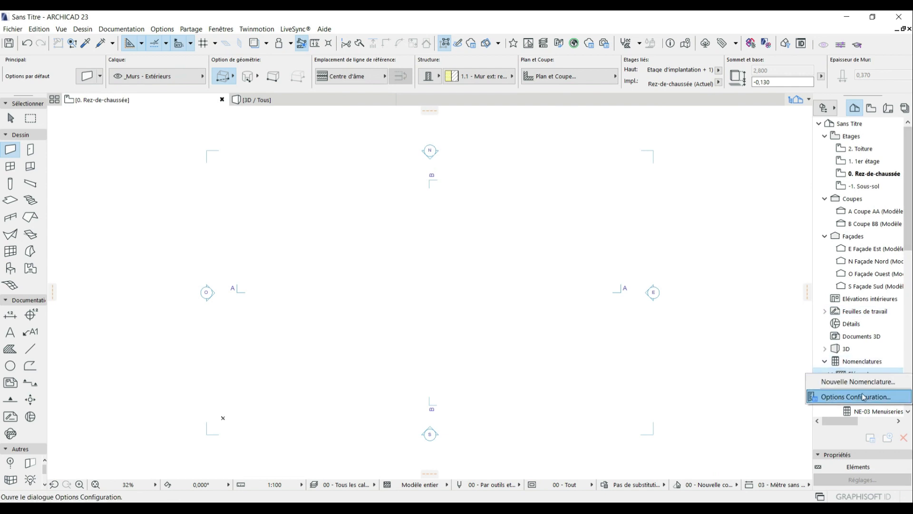
{"action": "left_click", "coordinate": [857, 381]}
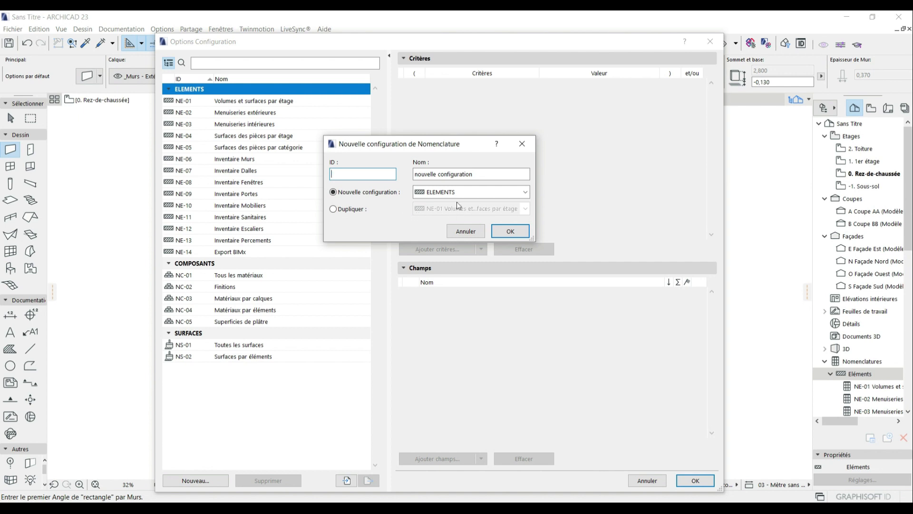
{"action": "left_click", "coordinate": [510, 231]}
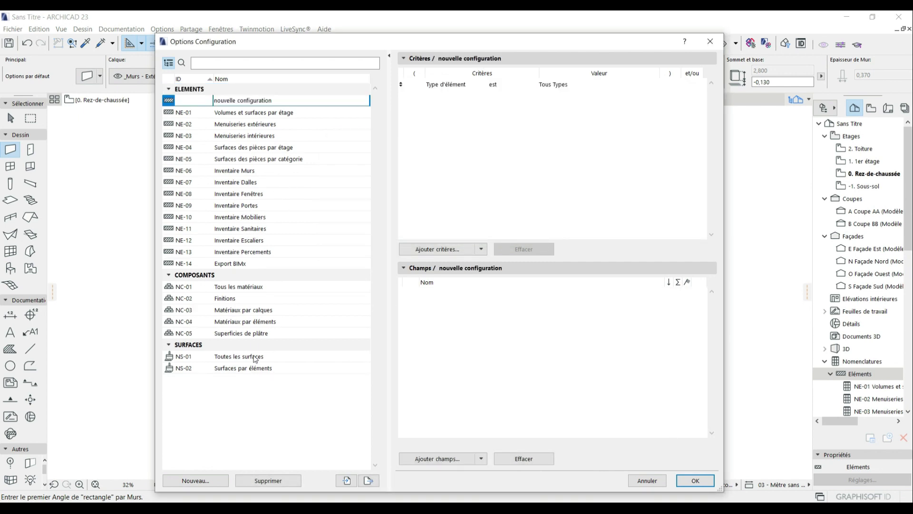
{"action": "left_click", "coordinate": [241, 404]}
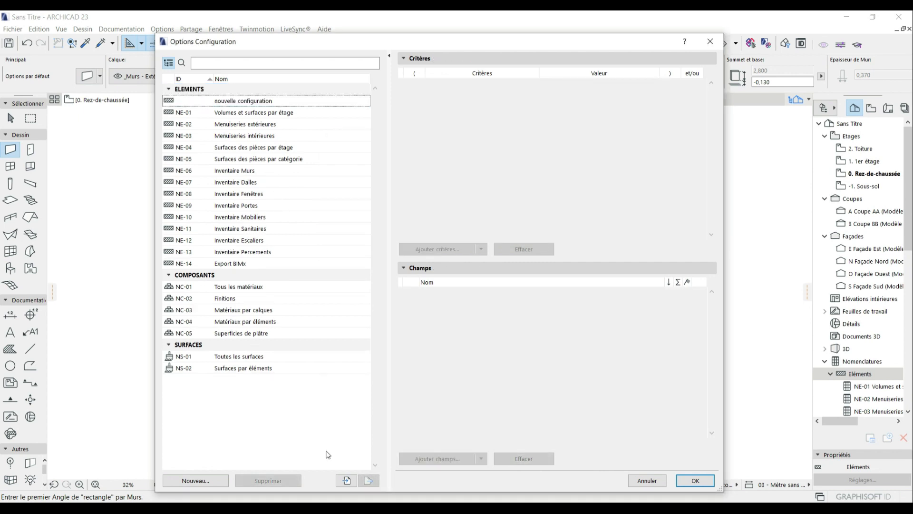
Import the schedule configuration - Estimation de prix globale par SDP.xml from the Exo estimation de prix par m2 folder.
{"action": "left_click", "coordinate": [348, 483]}
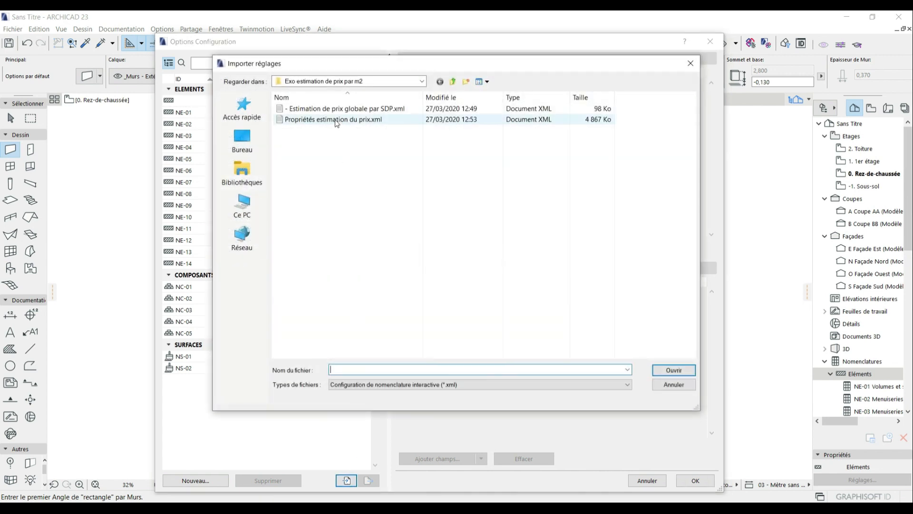
{"action": "left_click", "coordinate": [306, 109]}
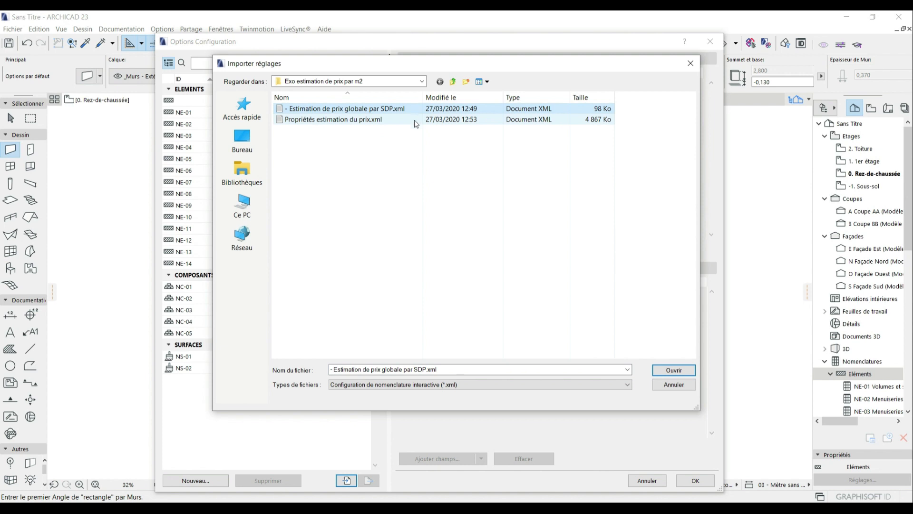
{"action": "left_click", "coordinate": [672, 372]}
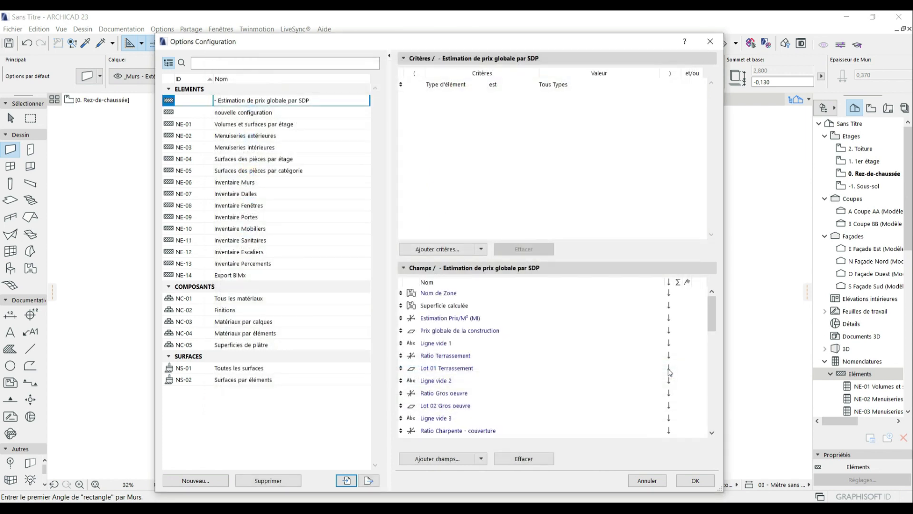
Delete the blank nouvelle configuration schedule from the ELEMENTS list.
{"action": "left_click", "coordinate": [259, 114]}
{"action": "right_click", "coordinate": [260, 114]}
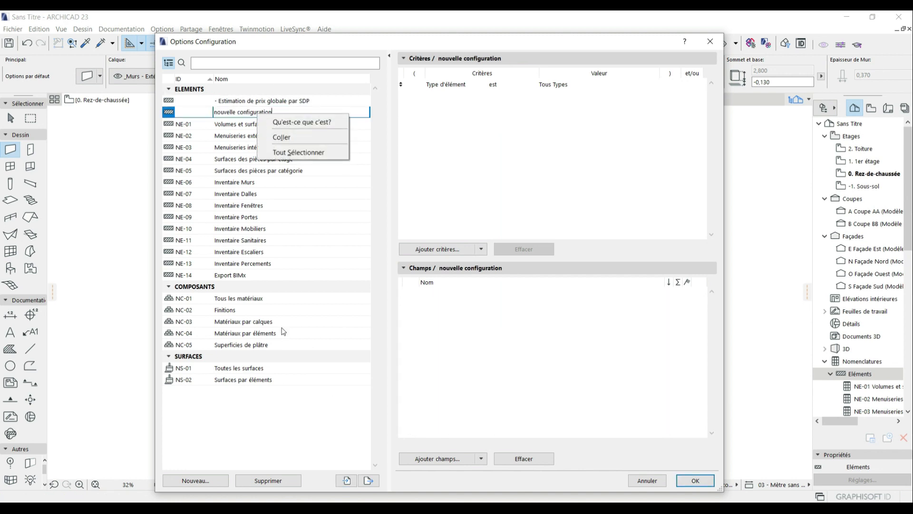
{"action": "left_click", "coordinate": [277, 482]}
{"action": "left_click", "coordinate": [278, 484]}
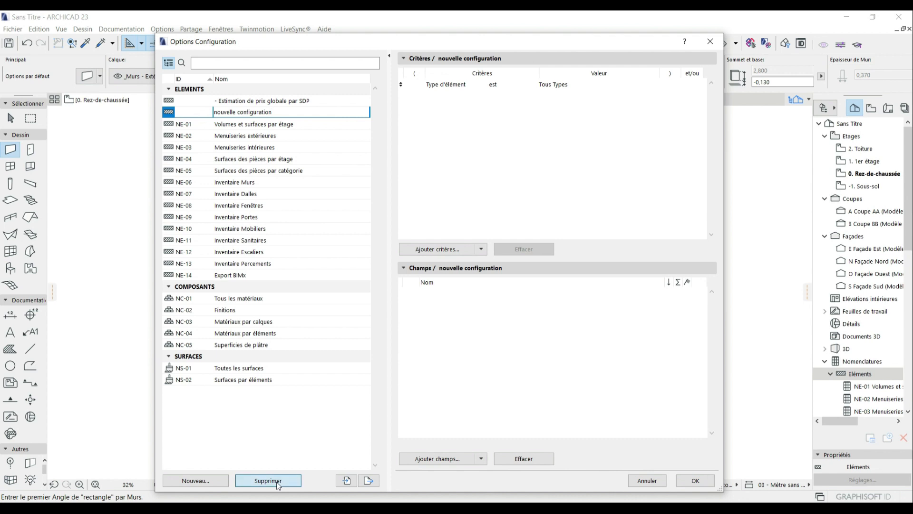
{"action": "left_click", "coordinate": [526, 209]}
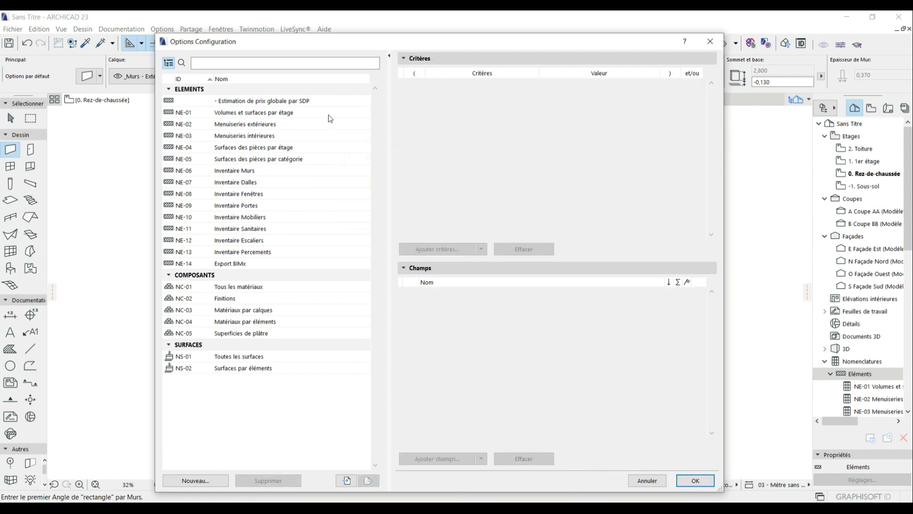
Review the fields of the imported - Estimation de prix globale par SDP schedule and accept its configuration.
{"action": "left_click", "coordinate": [302, 102]}
{"action": "scroll", "coordinate": [487, 328], "scroll_direction": "down", "scroll_amount": 11}
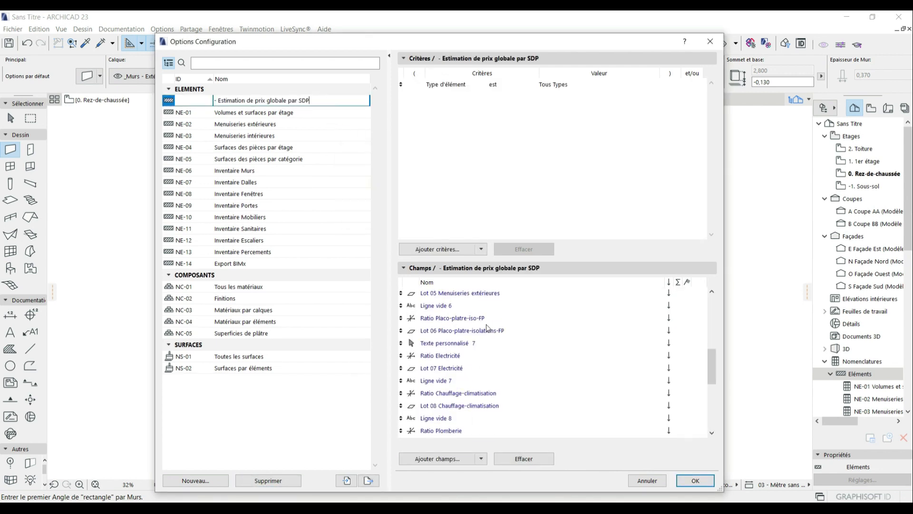
{"action": "scroll", "coordinate": [487, 328], "scroll_direction": "up", "scroll_amount": 11}
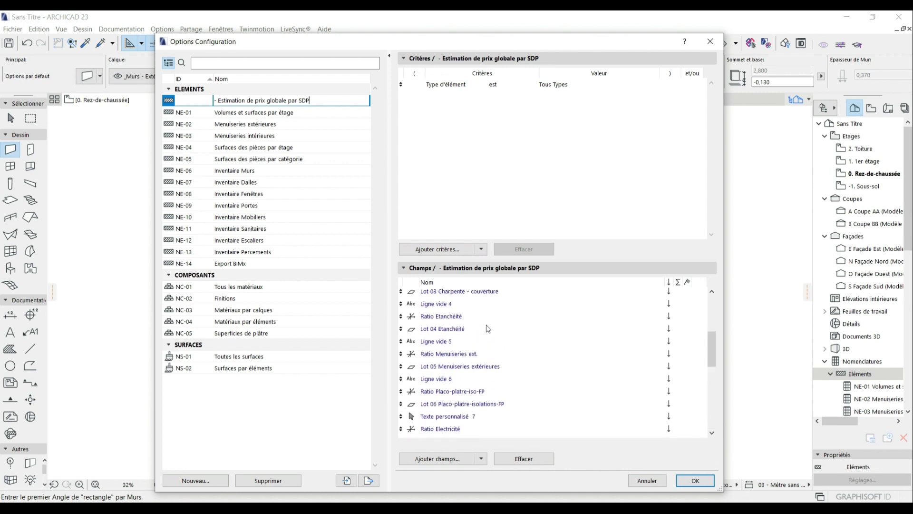
{"action": "left_click", "coordinate": [696, 481]}
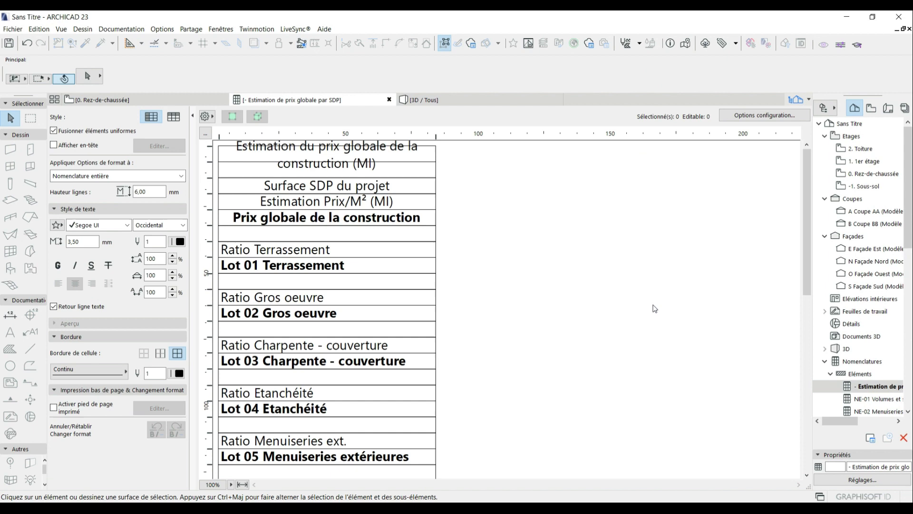
Widen the schedule's column to about 110 mm and display the whole schedule at 50% zoom for review.
{"action": "left_click_drag", "start_coordinate": [434, 137], "coordinate": [510, 136]}
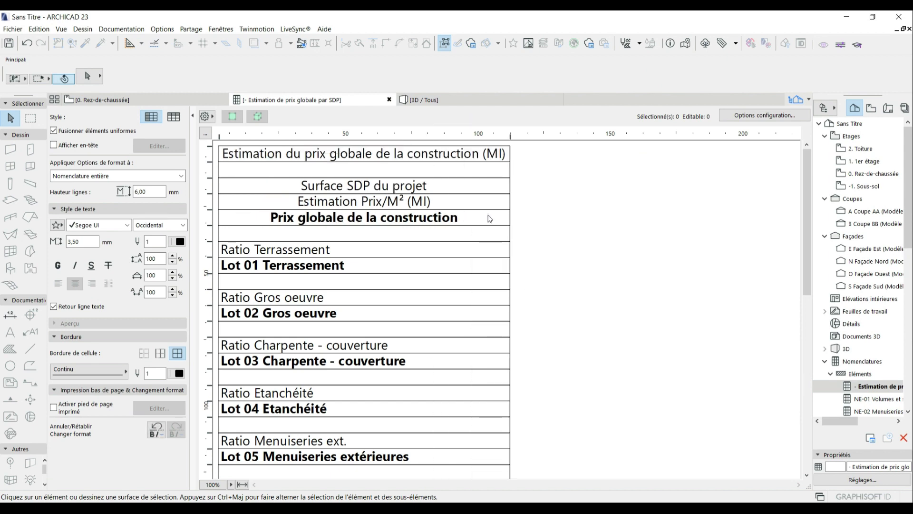
{"action": "scroll", "coordinate": [473, 214], "scroll_direction": "down", "scroll_amount": 6}
{"action": "scroll", "coordinate": [472, 213], "scroll_direction": "down", "scroll_amount": 1}
{"action": "scroll", "coordinate": [471, 212], "scroll_direction": "up", "scroll_amount": 7}
{"action": "left_click", "coordinate": [231, 484]}
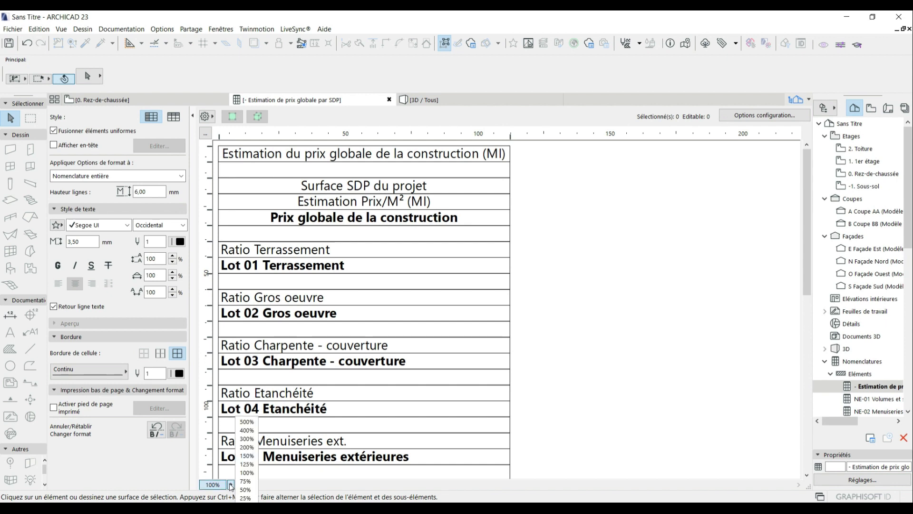
{"action": "left_click", "coordinate": [256, 489]}
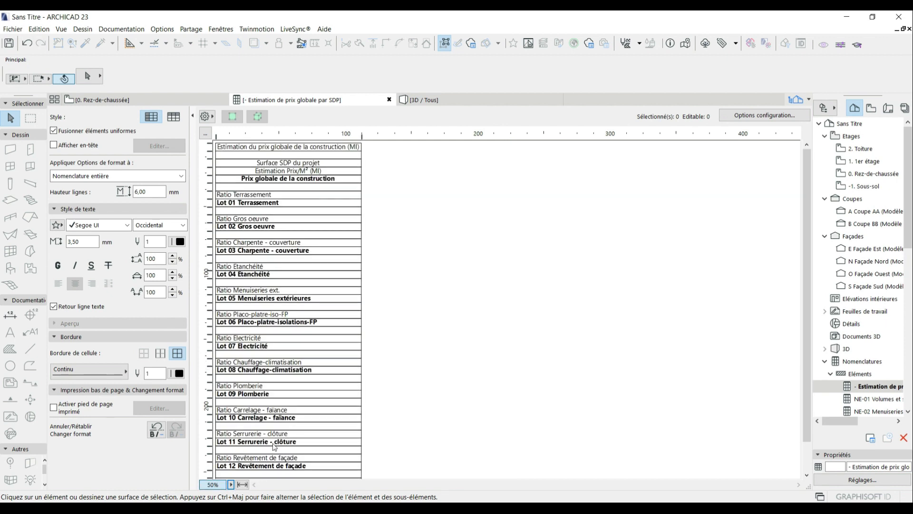
{"action": "scroll", "coordinate": [390, 325], "scroll_direction": "down", "scroll_amount": 2}
{"action": "scroll", "coordinate": [390, 332], "scroll_direction": "up", "scroll_amount": 2}
Draw a rectangular Séjour zone of about 175 m² on the Rez-de-chaussée plan and place its stamp inside.
{"action": "mouse_move", "coordinate": [186, 102]}
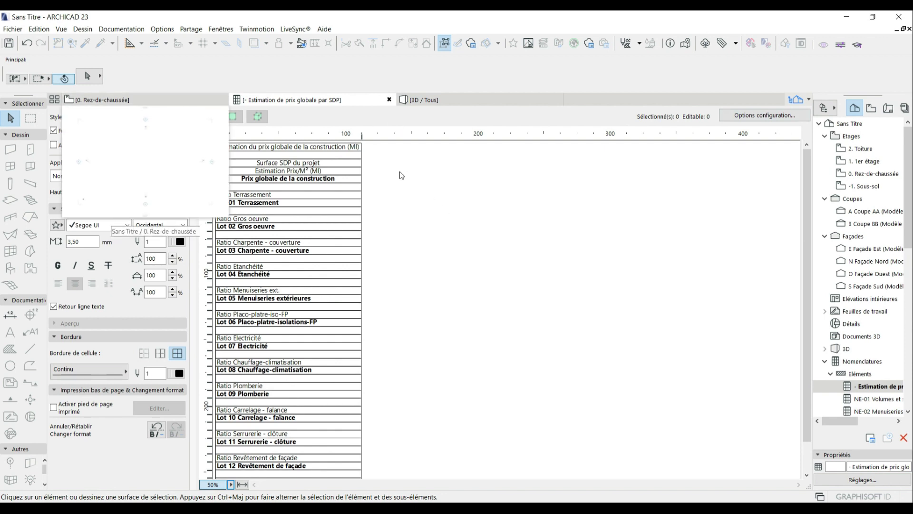
{"action": "left_click", "coordinate": [126, 101]}
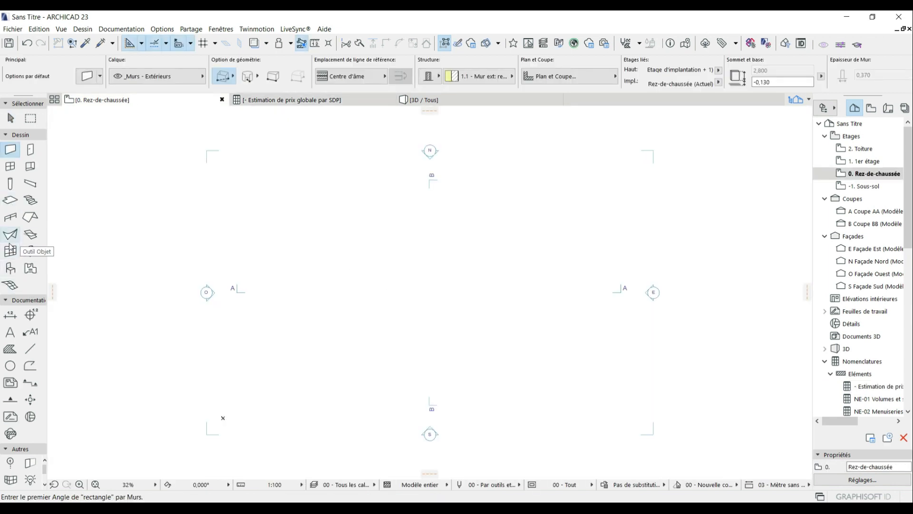
{"action": "left_click", "coordinate": [30, 268]}
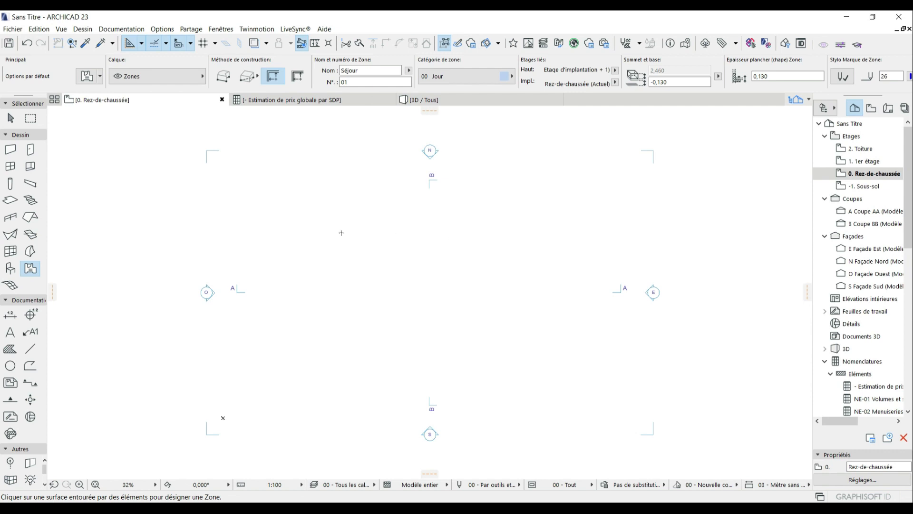
{"action": "left_click", "coordinate": [417, 329]}
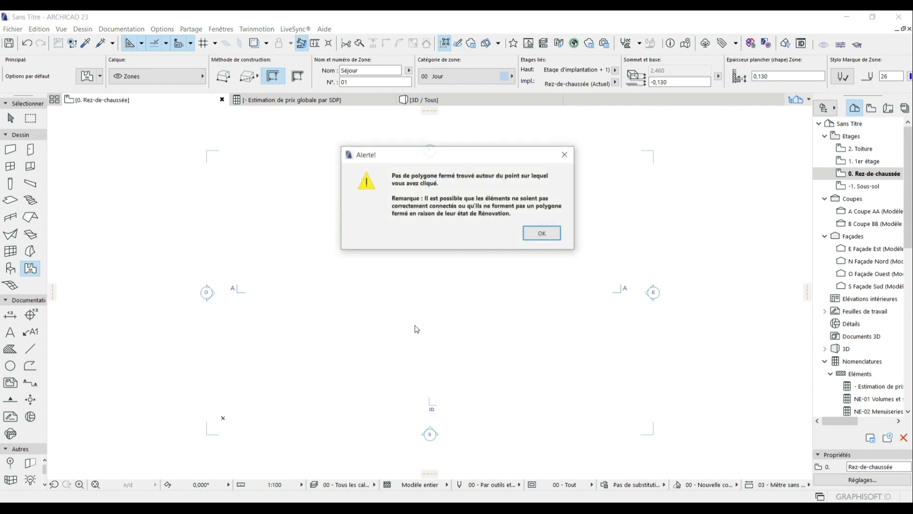
{"action": "left_click", "coordinate": [542, 234]}
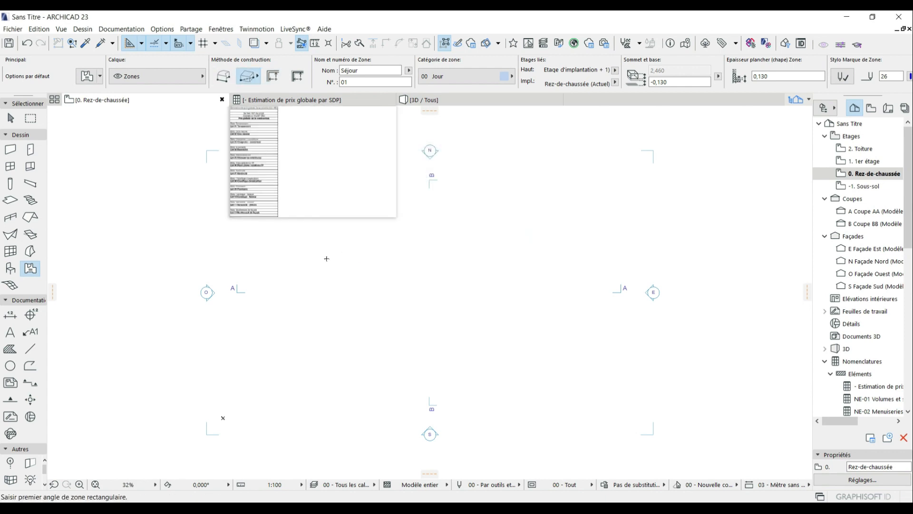
{"action": "left_click", "coordinate": [306, 250]}
{"action": "left_click", "coordinate": [414, 365]}
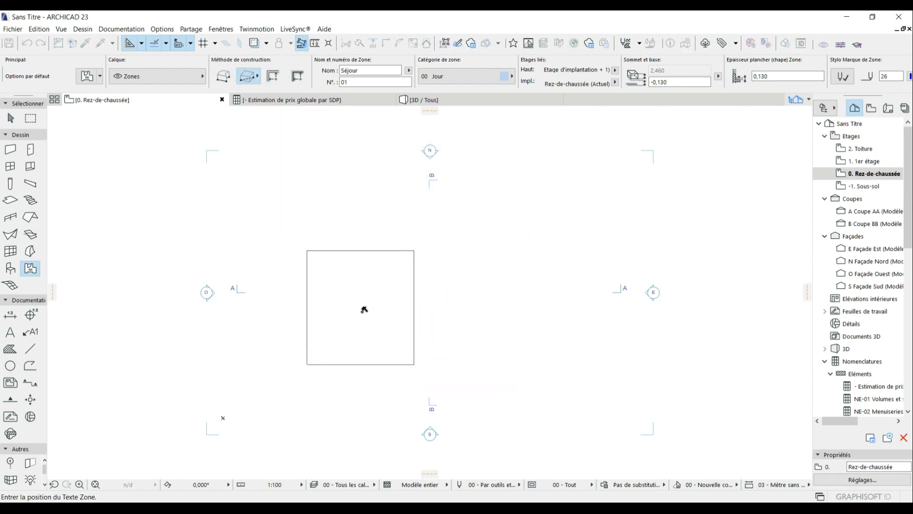
{"action": "left_click", "coordinate": [364, 309]}
{"action": "scroll", "coordinate": [368, 311], "scroll_direction": "up", "scroll_amount": 5}
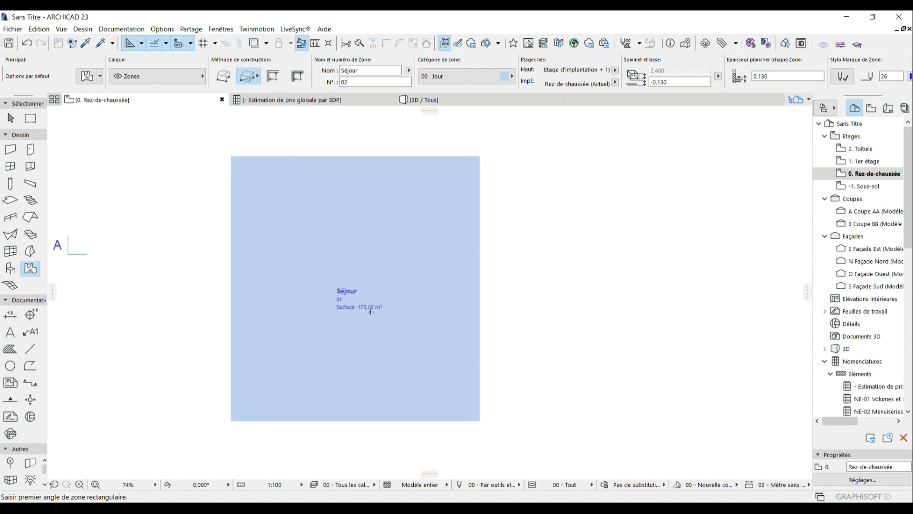
Rename the Séjour zone on the Rez-de-chaussée plan to SDP and deselect it.
{"action": "scroll", "coordinate": [370, 311], "scroll_direction": "up", "scroll_amount": 2}
{"action": "left_click_drag", "start_coordinate": [374, 71], "coordinate": [282, 69]}
{"action": "type", "text": "SDP"}
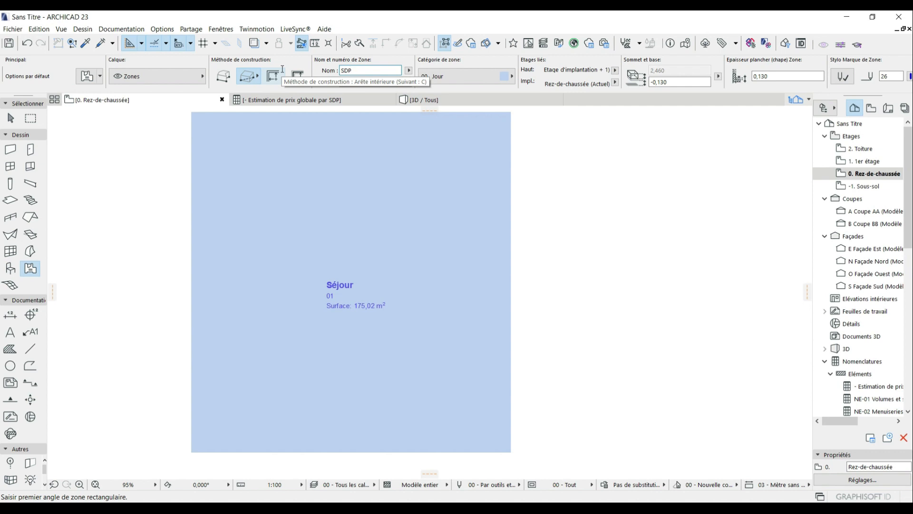
{"action": "left_click", "coordinate": [10, 118]}
{"action": "left_click", "coordinate": [293, 176]}
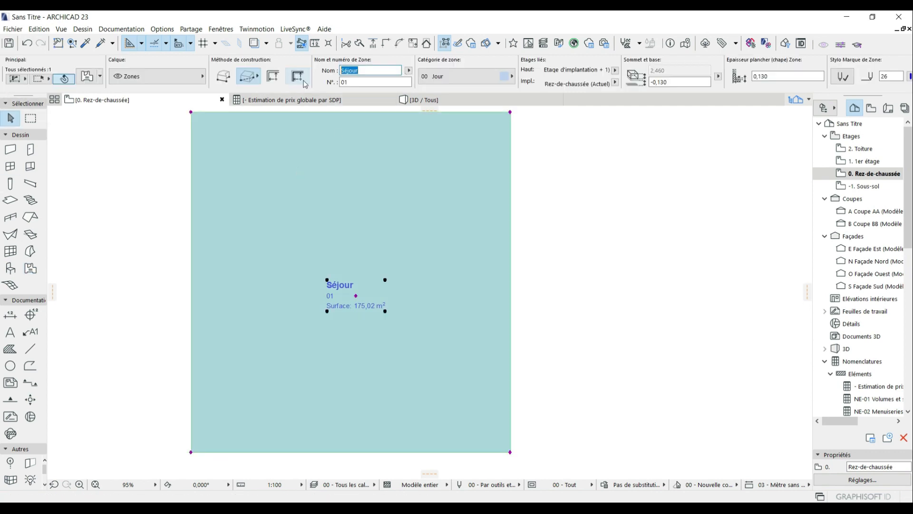
{"action": "type", "text": "SDP"}
{"action": "key", "text": "Return"}
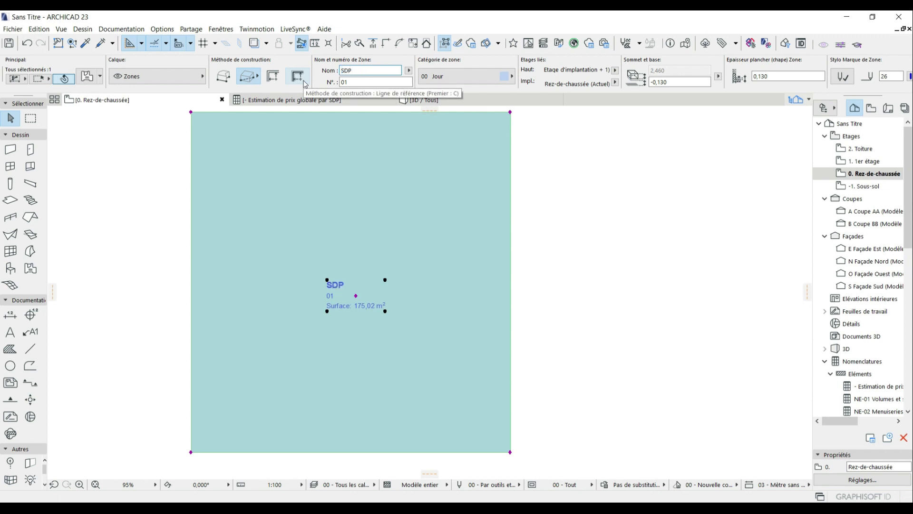
{"action": "left_click", "coordinate": [632, 195]}
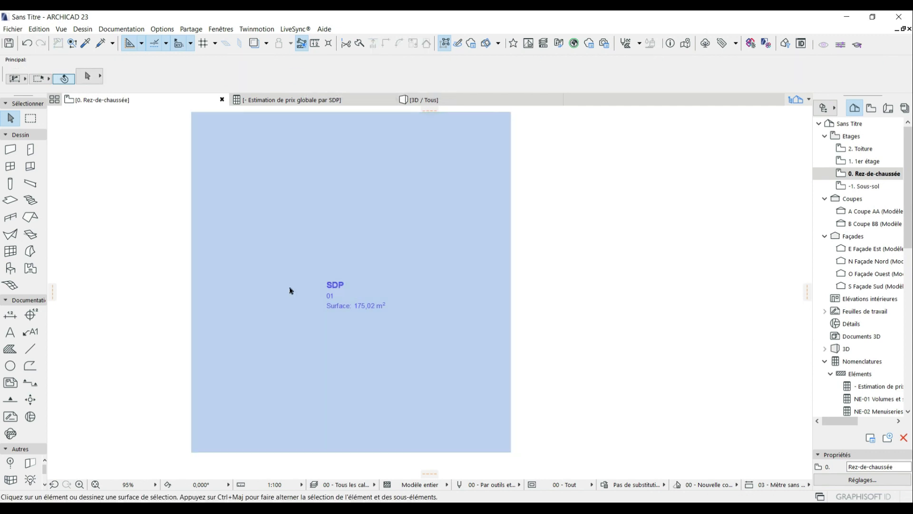
Set Estimation Prix/M² (MI) to 1500 for the SDP zone in the - Estimation de prix globale par SDP schedule.
{"action": "left_click", "coordinate": [287, 100]}
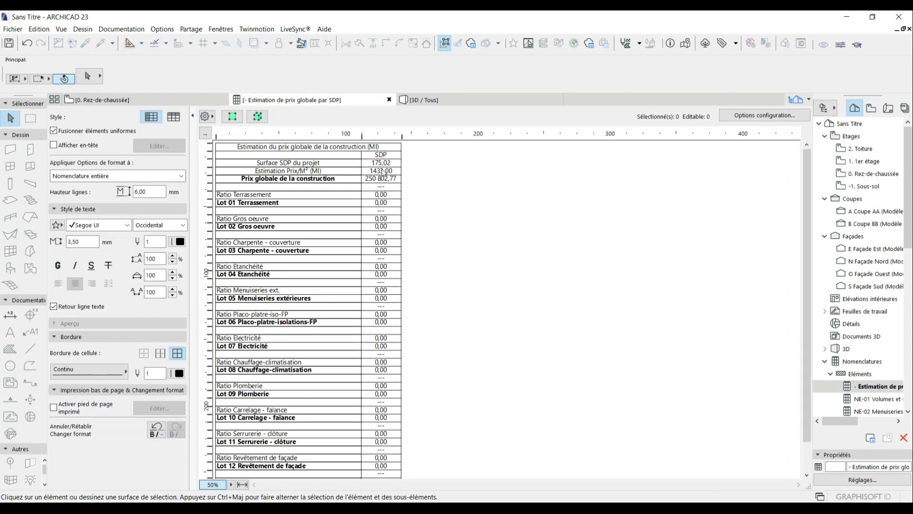
{"action": "left_click", "coordinate": [231, 484]}
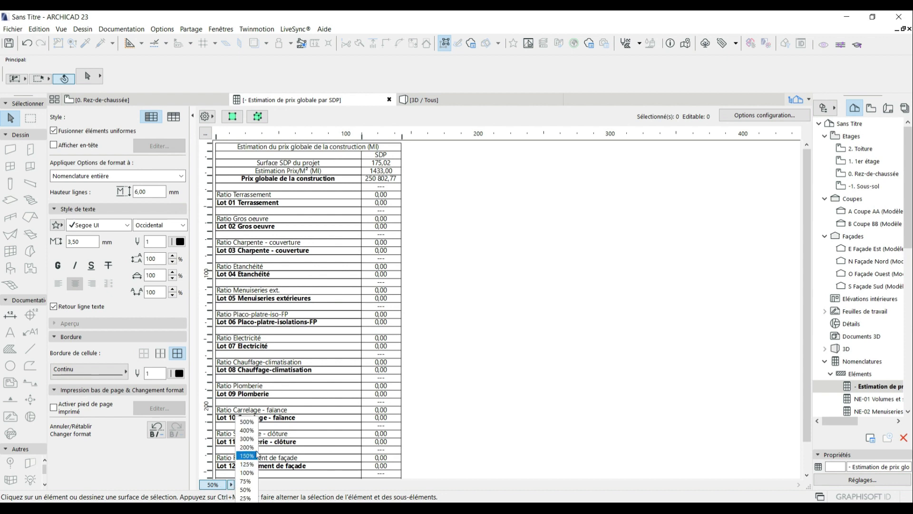
{"action": "left_click", "coordinate": [247, 472]}
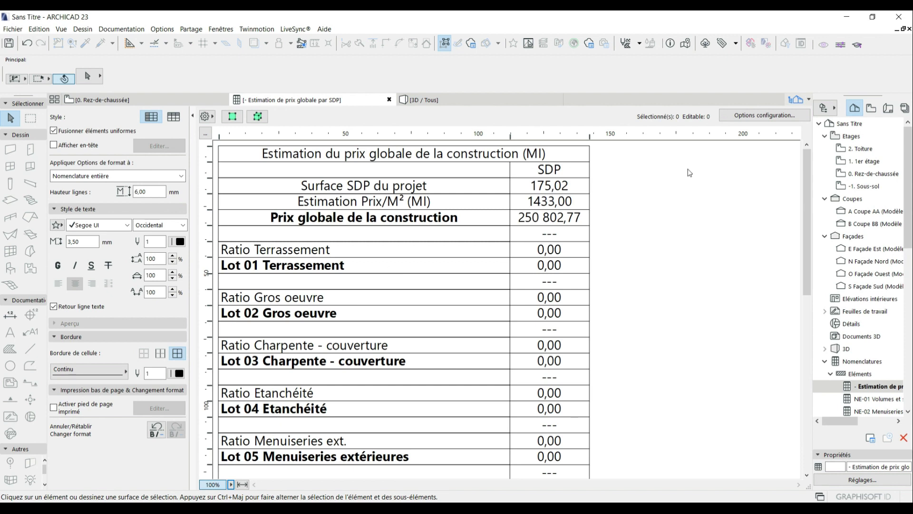
{"action": "left_click", "coordinate": [554, 205]}
{"action": "left_click_drag", "start_coordinate": [567, 204], "coordinate": [470, 205]}
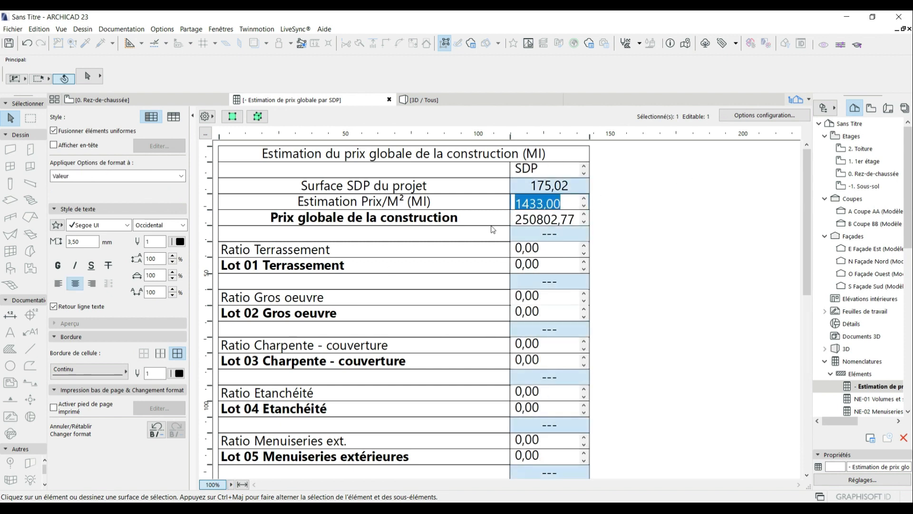
{"action": "type", "text": "1500"}
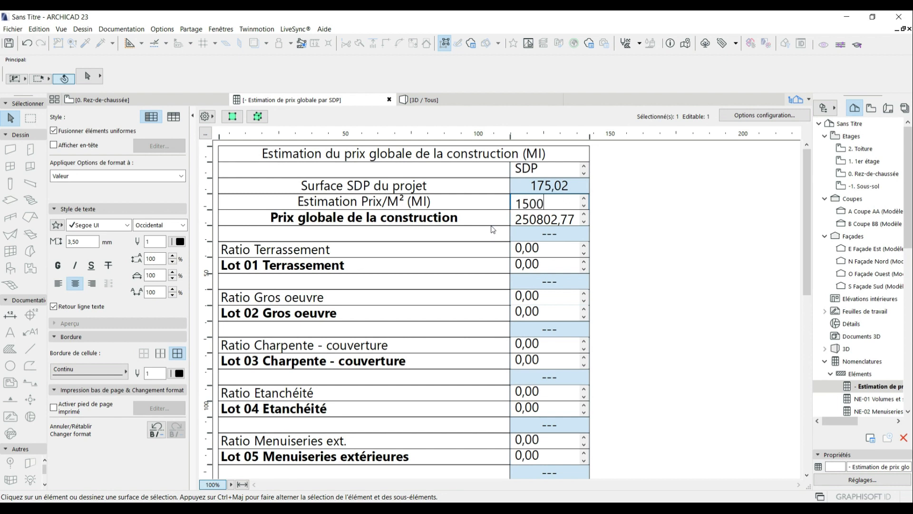
{"action": "key", "text": "Return"}
{"action": "left_click", "coordinate": [624, 255]}
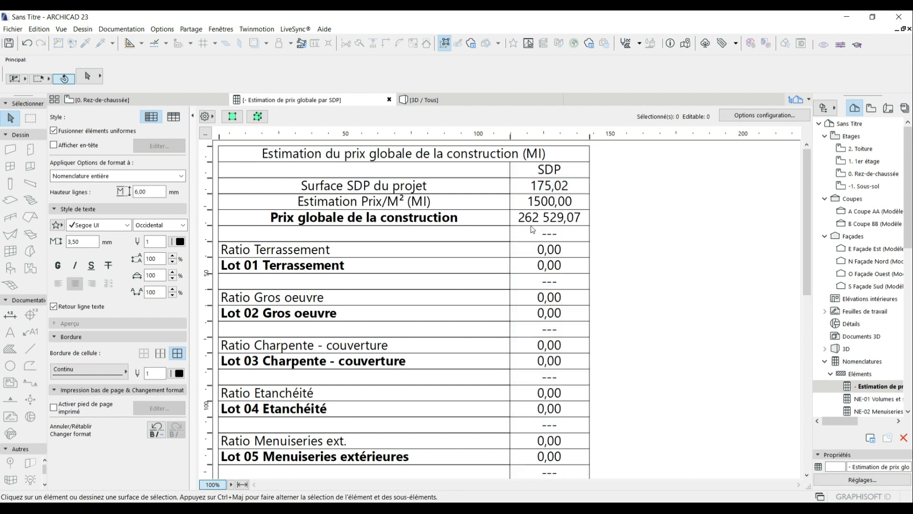
Set the SDP zone's Ratio Terrassement to 2 in the schedule.
{"action": "left_click", "coordinate": [548, 252]}
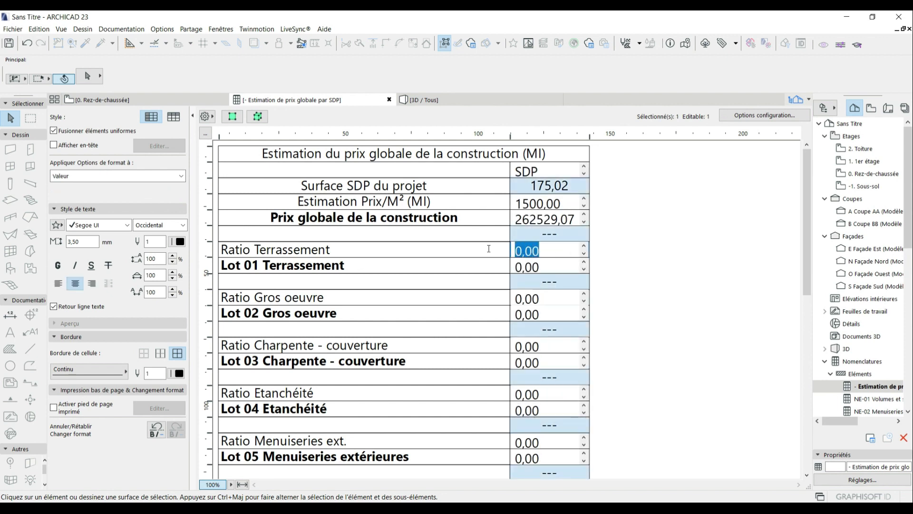
{"action": "type", "text": "2"}
{"action": "key", "text": "Return"}
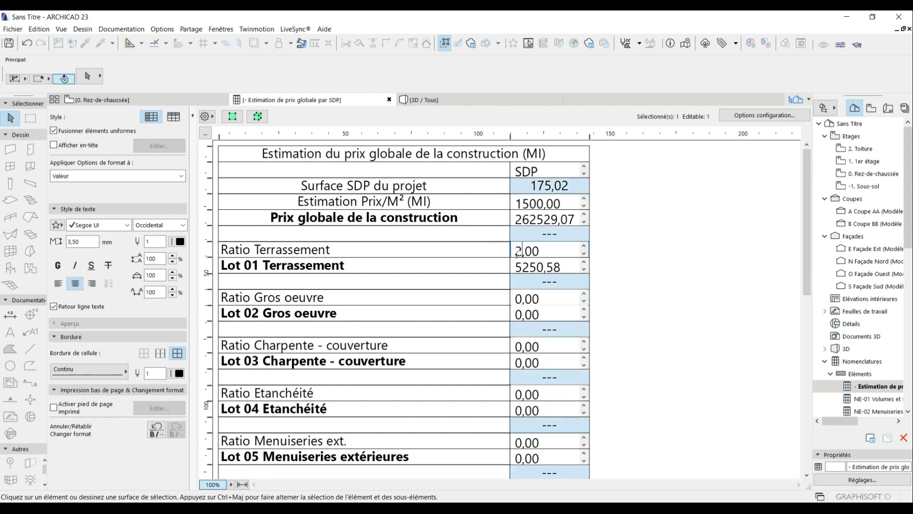
{"action": "left_click", "coordinate": [660, 289]}
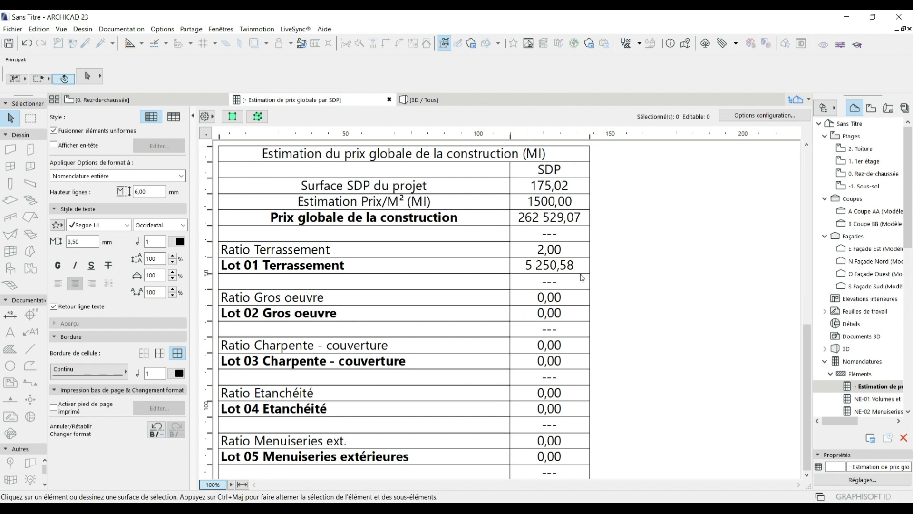
Compare the Total des ratios row at the schedule's end with the ratios and lot prices at its beginning.
{"action": "scroll", "coordinate": [582, 278], "scroll_direction": "down", "scroll_amount": 5}
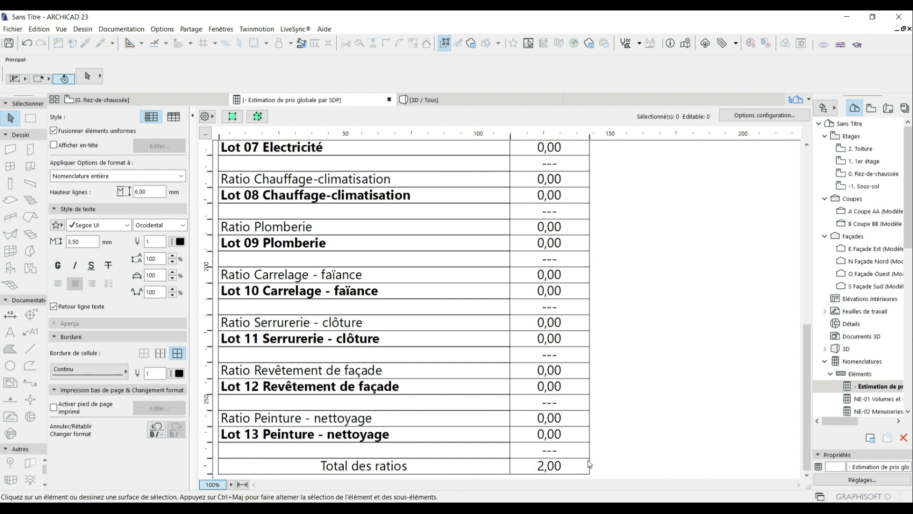
{"action": "scroll", "coordinate": [583, 457], "scroll_direction": "up", "scroll_amount": 10}
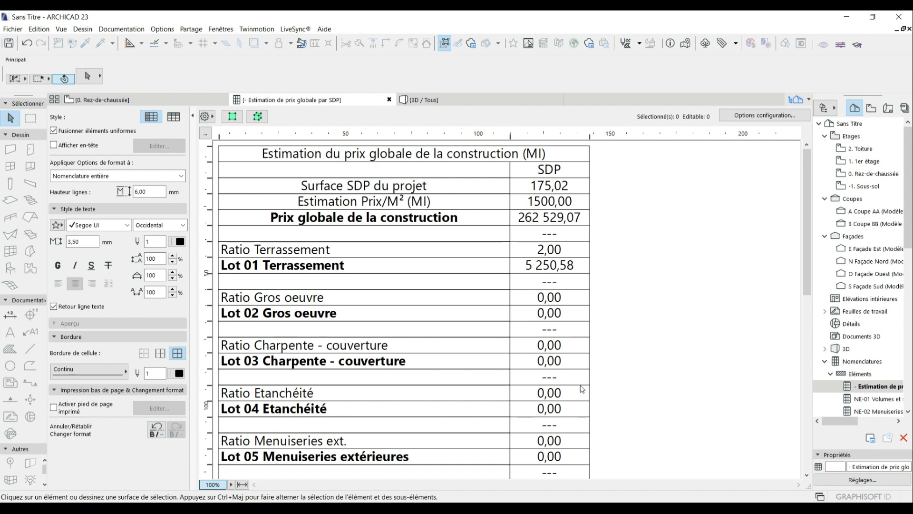
{"action": "scroll", "coordinate": [583, 395], "scroll_direction": "down", "scroll_amount": 10}
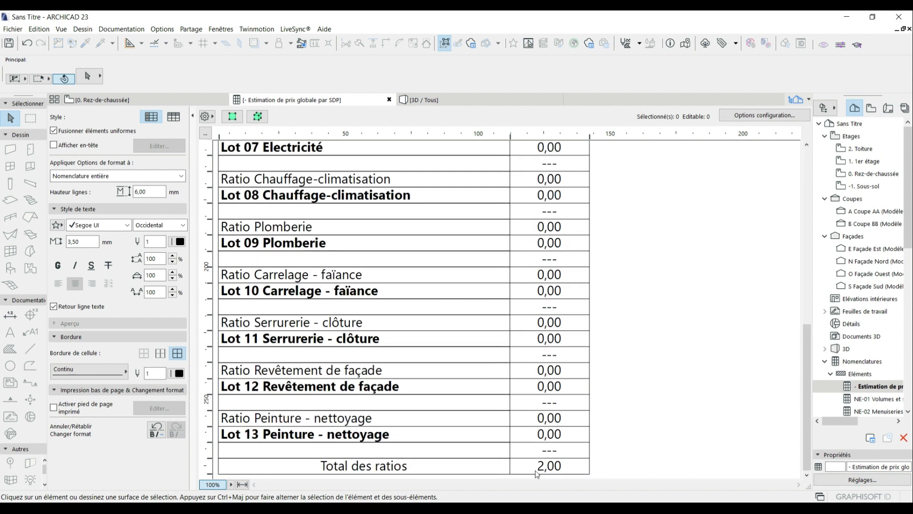
{"action": "scroll", "coordinate": [566, 451], "scroll_direction": "up", "scroll_amount": 10}
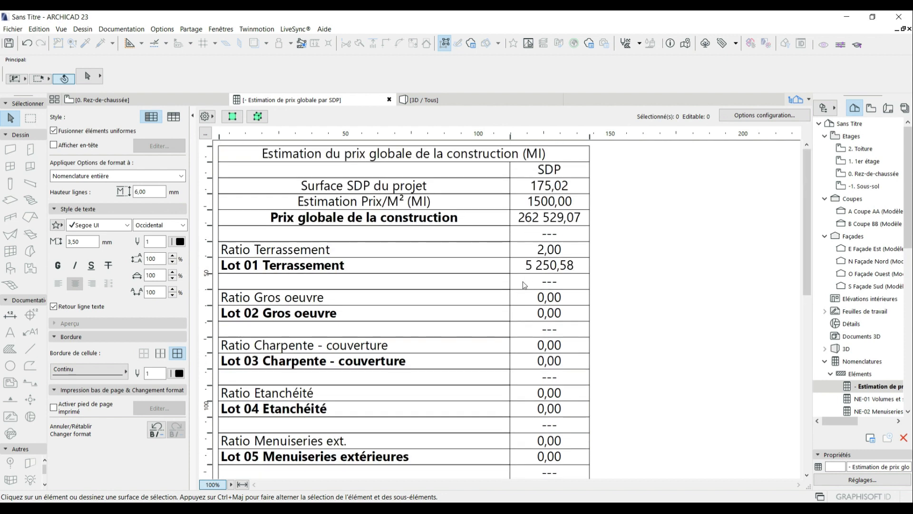
{"action": "scroll", "coordinate": [527, 306], "scroll_direction": "down", "scroll_amount": 10}
{"action": "scroll", "coordinate": [524, 376], "scroll_direction": "up", "scroll_amount": 10}
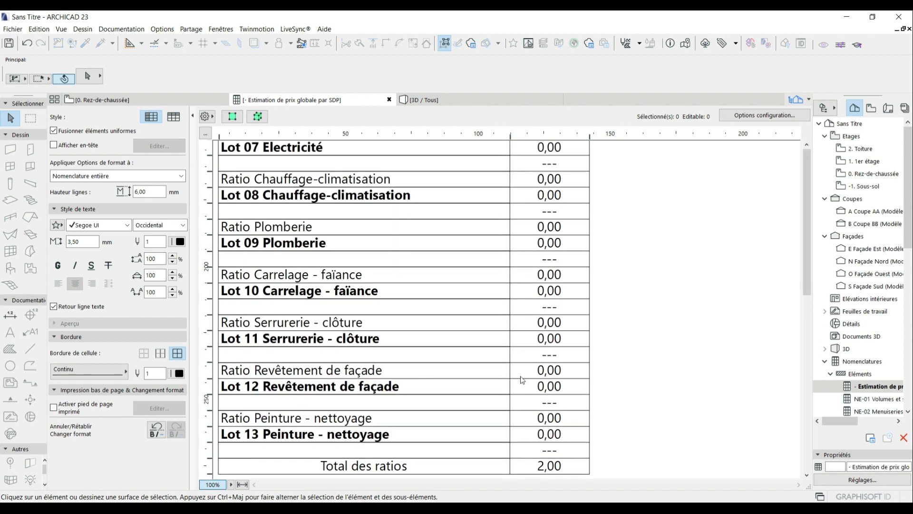